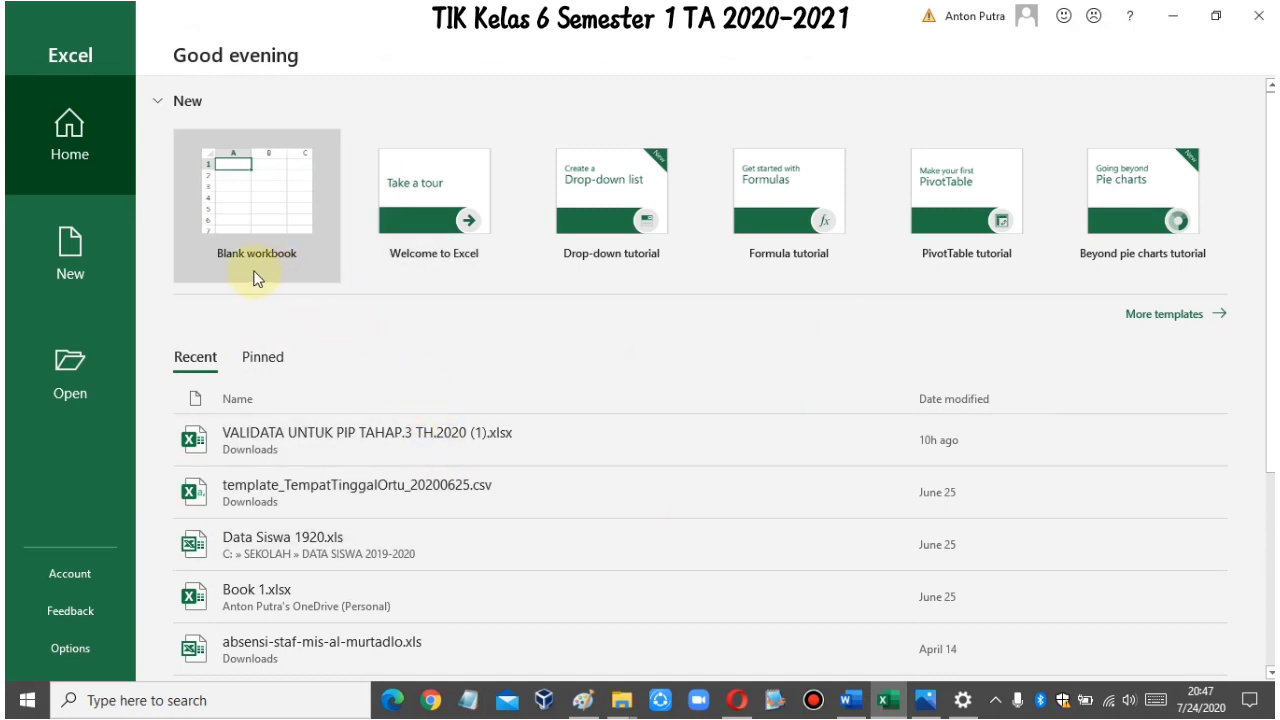
Step: Create a blank workbook and enter the title "Toko Alat Tulis Dora" in A1
left_click(291, 194)
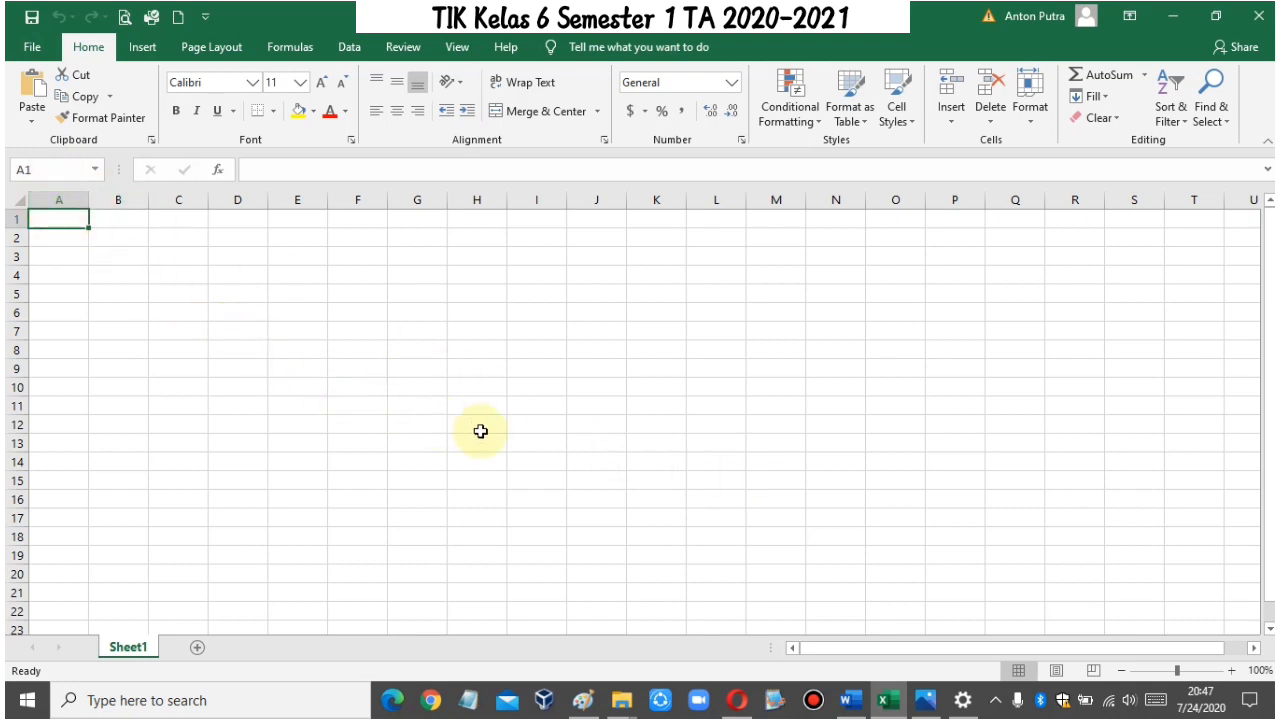
type("Toko")
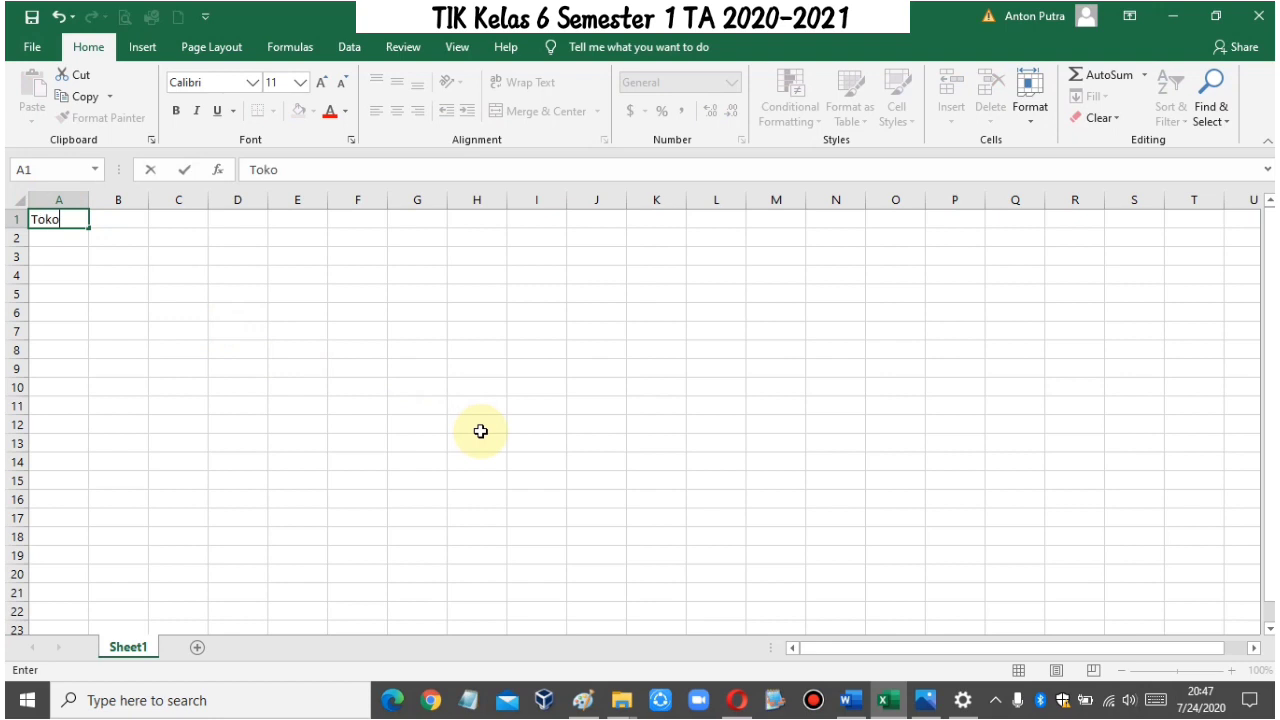
type(" Alat Tulis Dora")
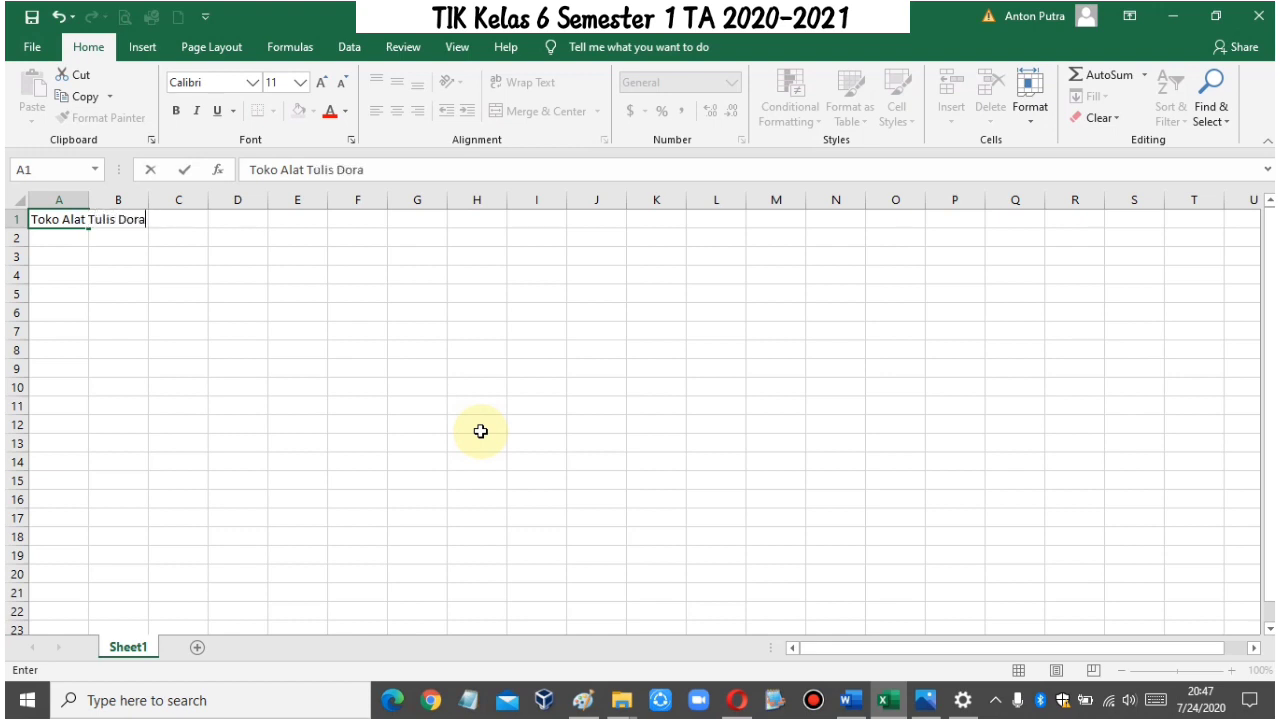
key("Return")
key("Return")
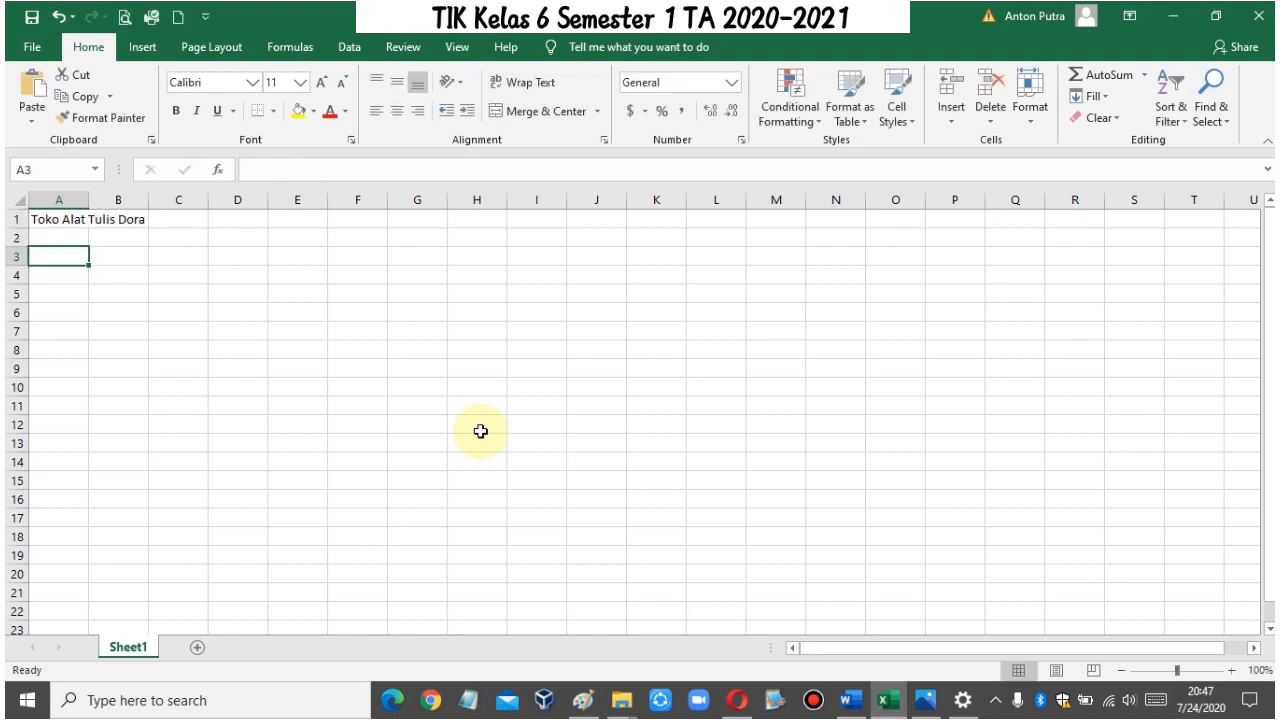
Step: Enter the column headers Barang, Harga Satuan and Jumlah Barang in A3:C3
type("Barang")
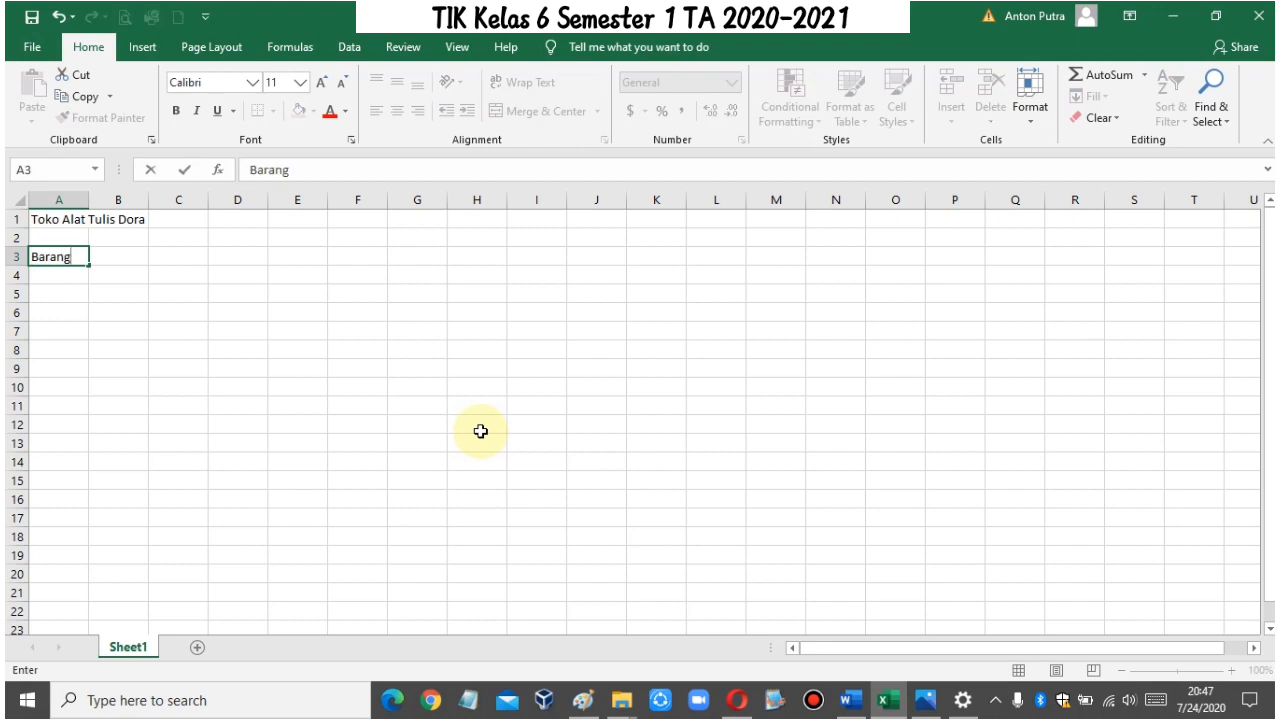
key("Tab")
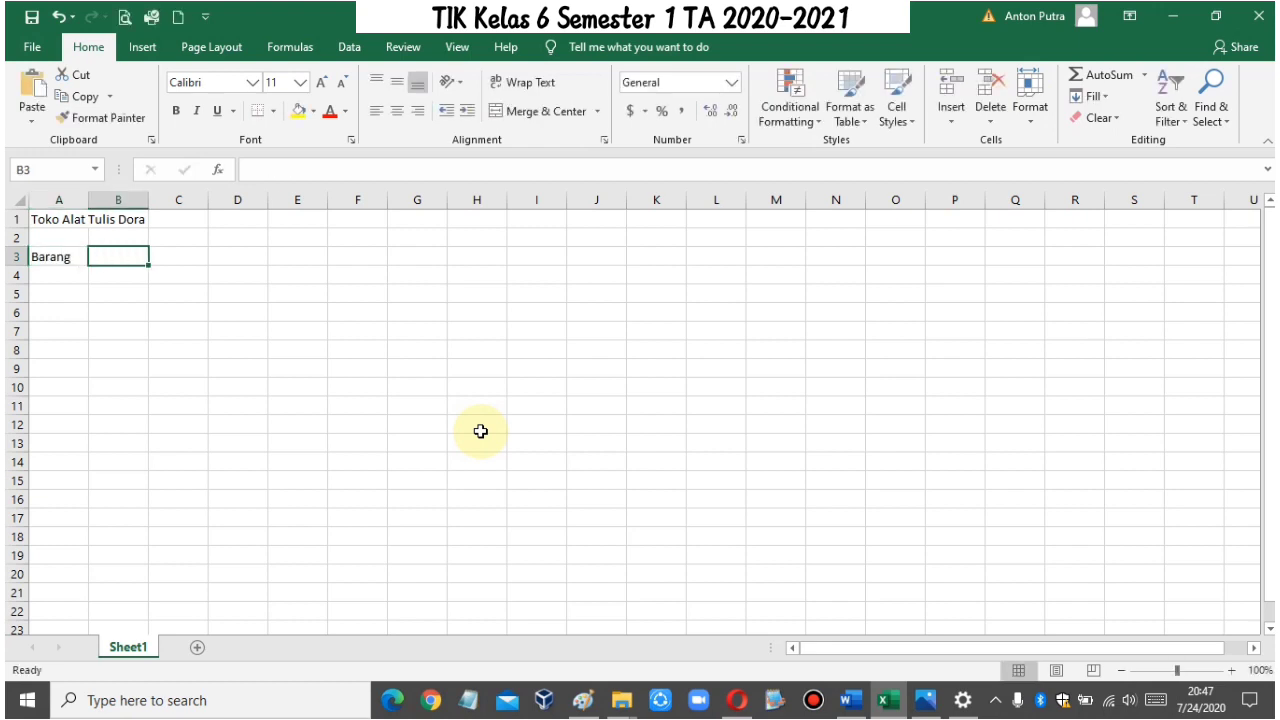
type("HArga")
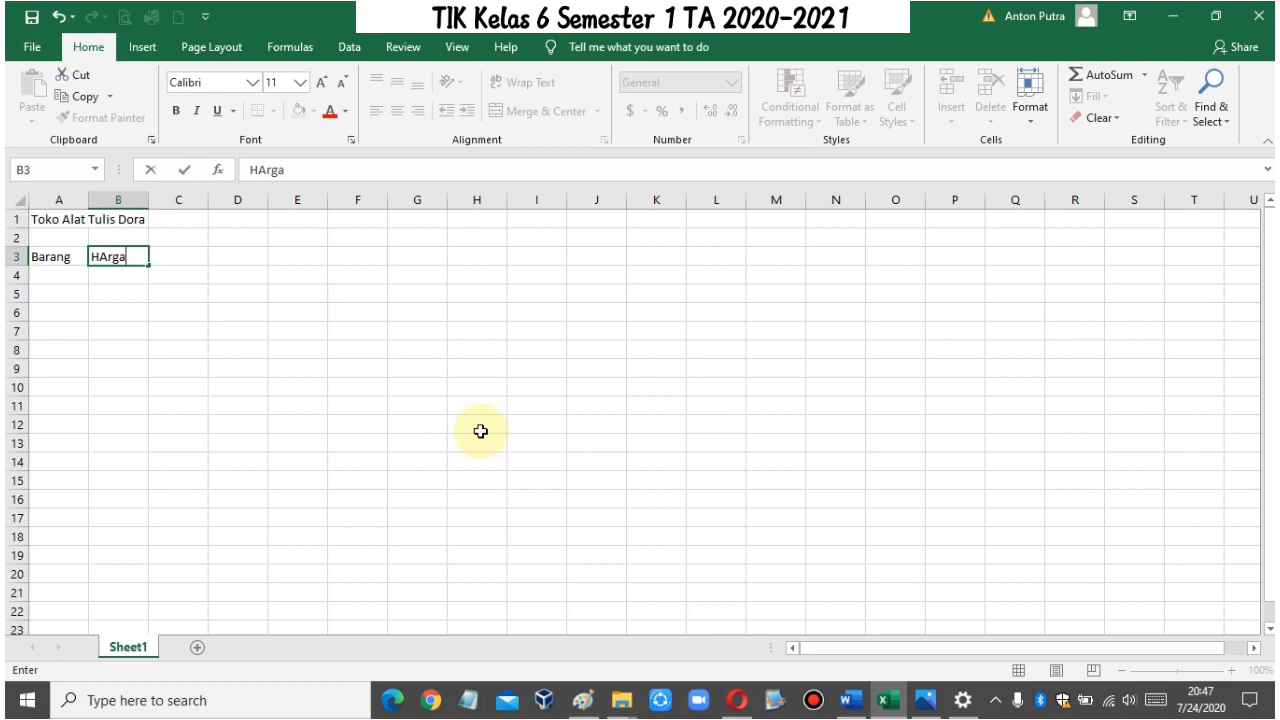
type(" Satuan")
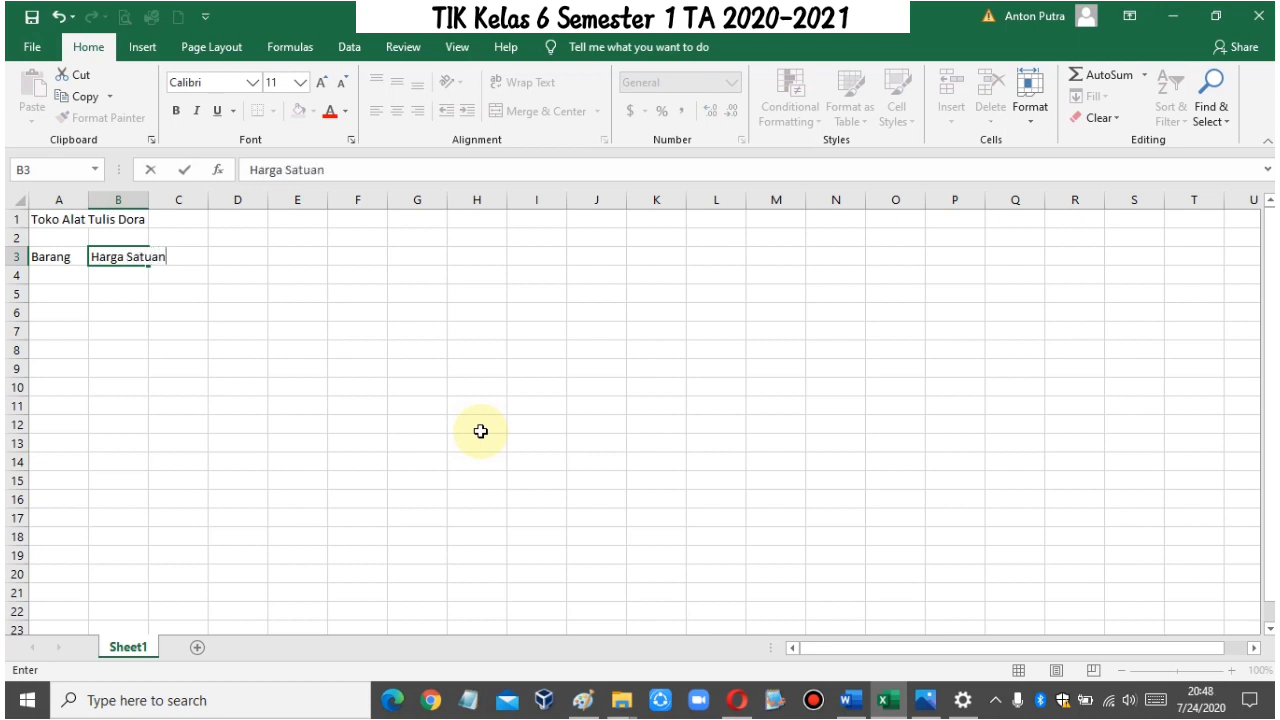
key("Tab")
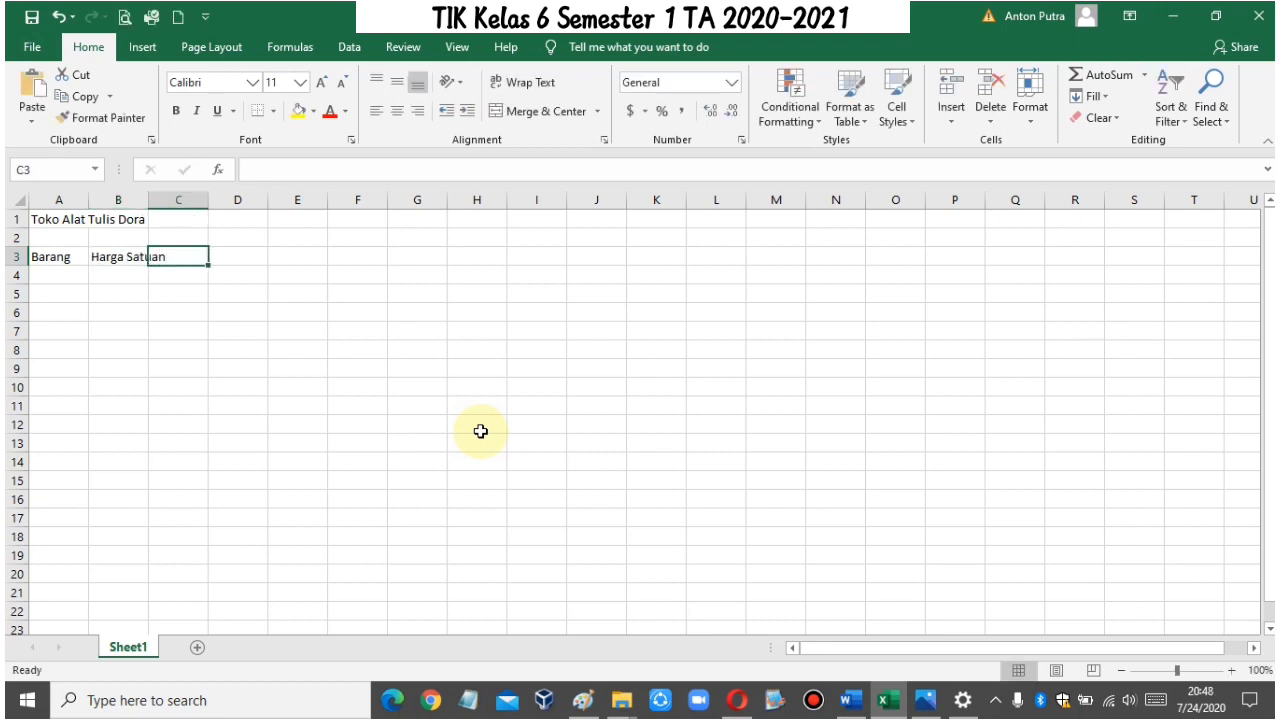
type("Jum")
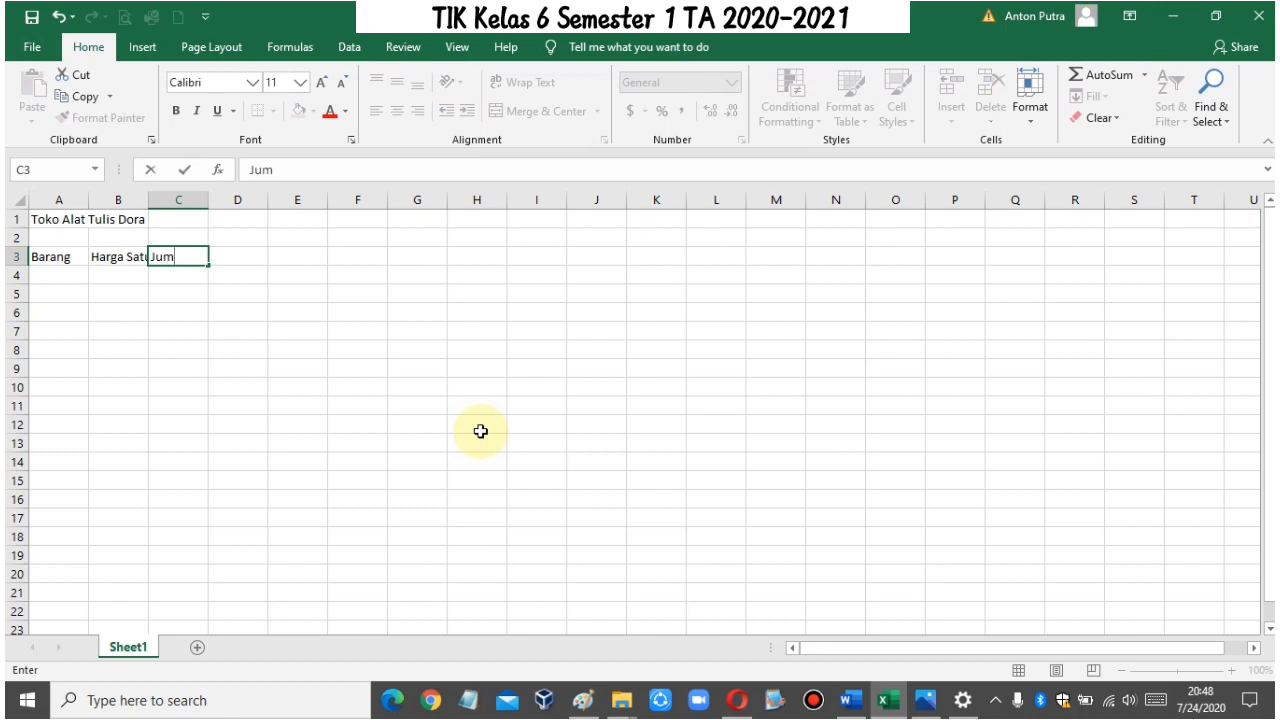
type("lah Barang")
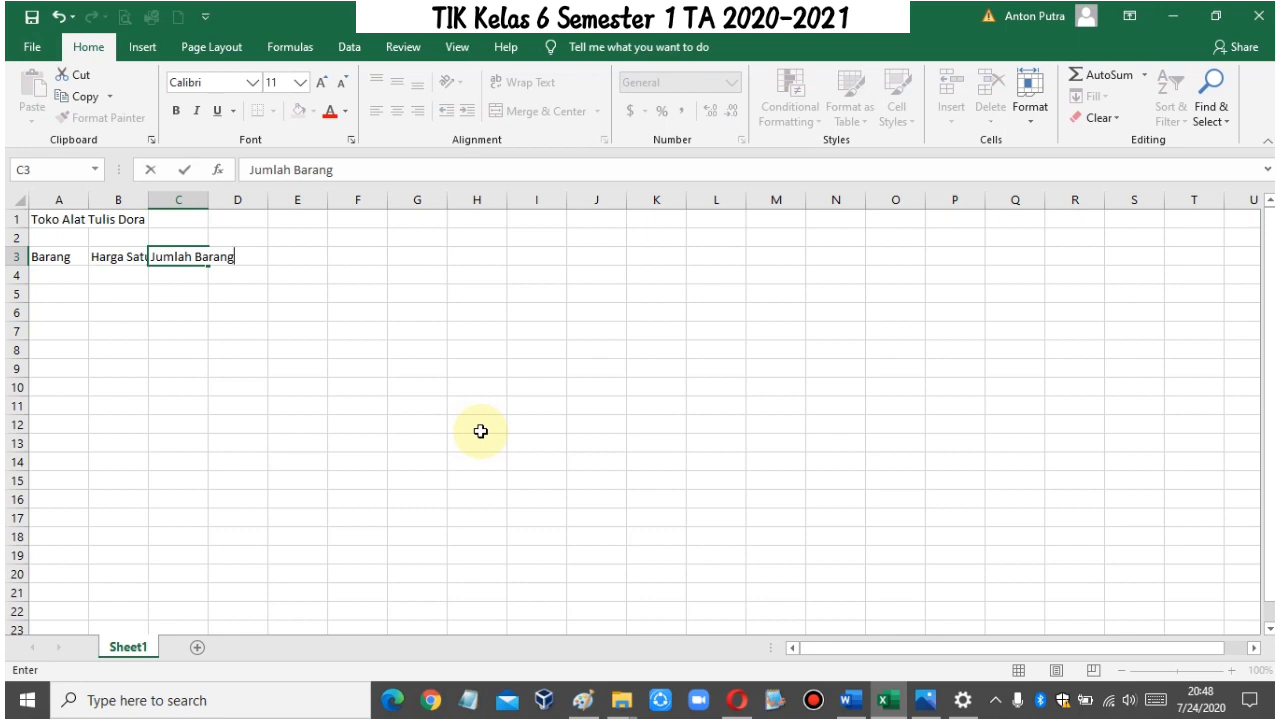
key("Tab")
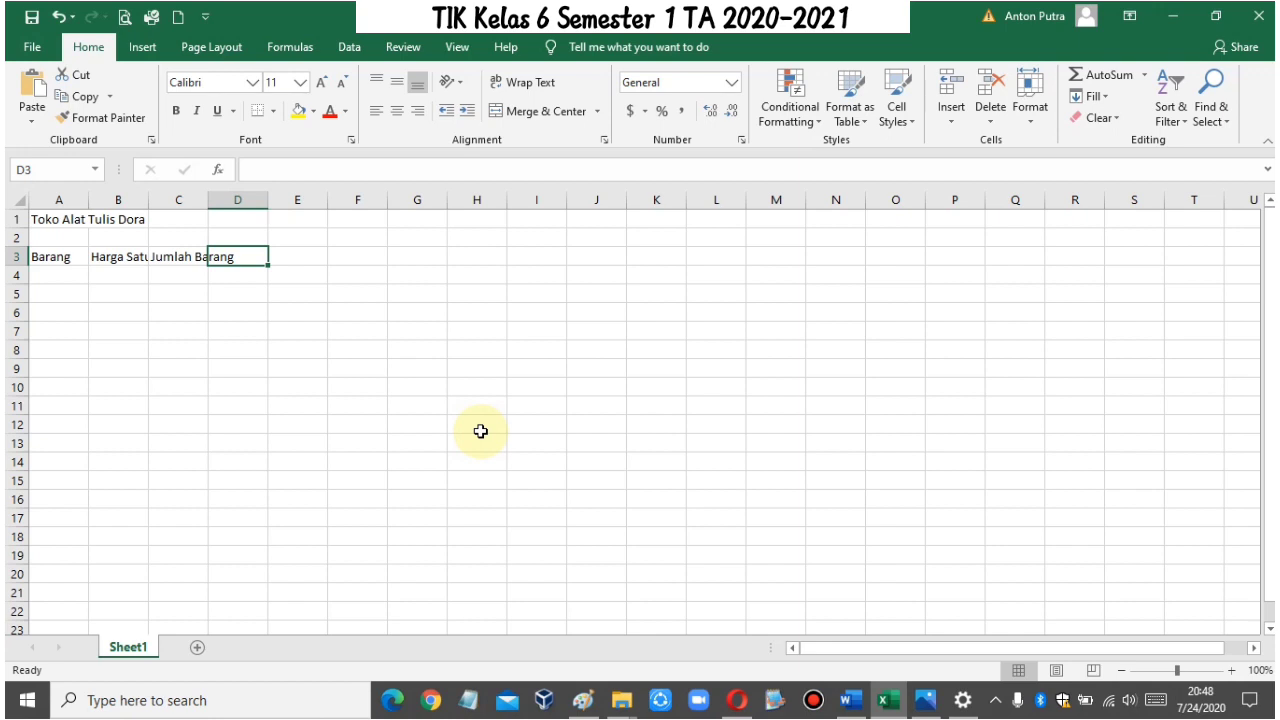
Step: Complete the header row with Jumlah Harga, Diskon and Harga Bersih in D3:F3
type("Ju")
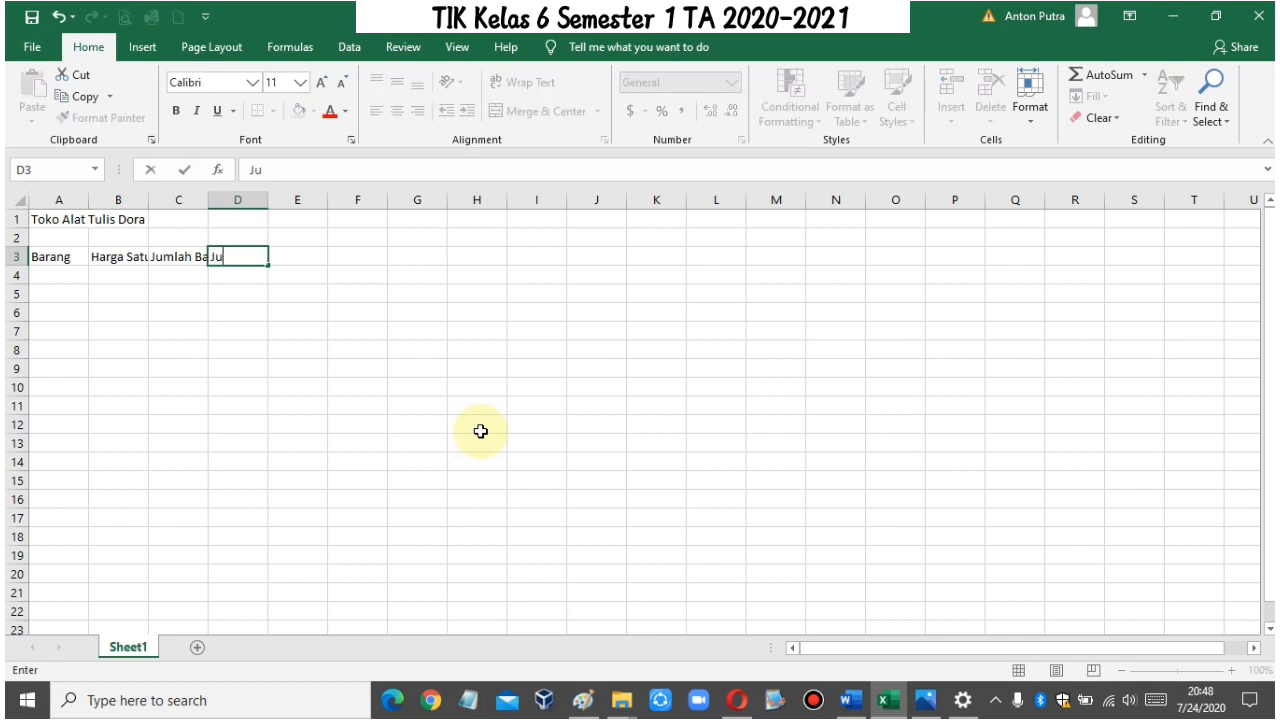
type("mlah Harga")
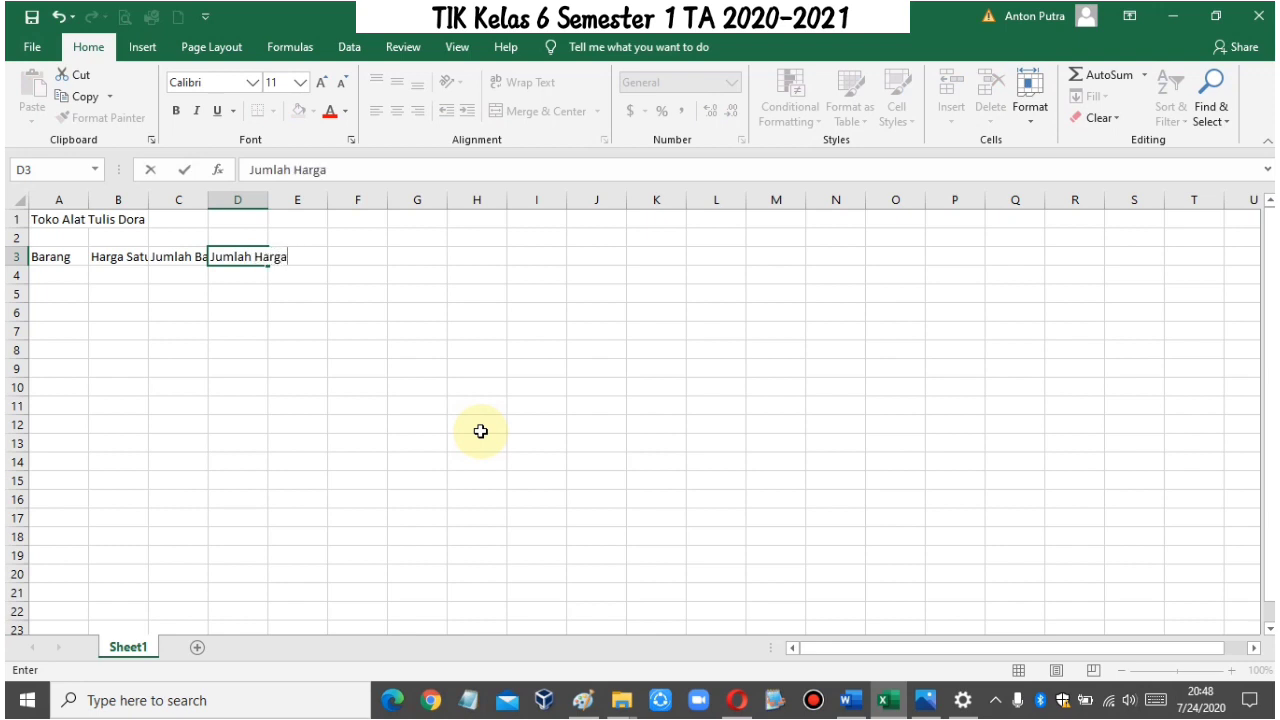
key("Tab")
type("Diskon")
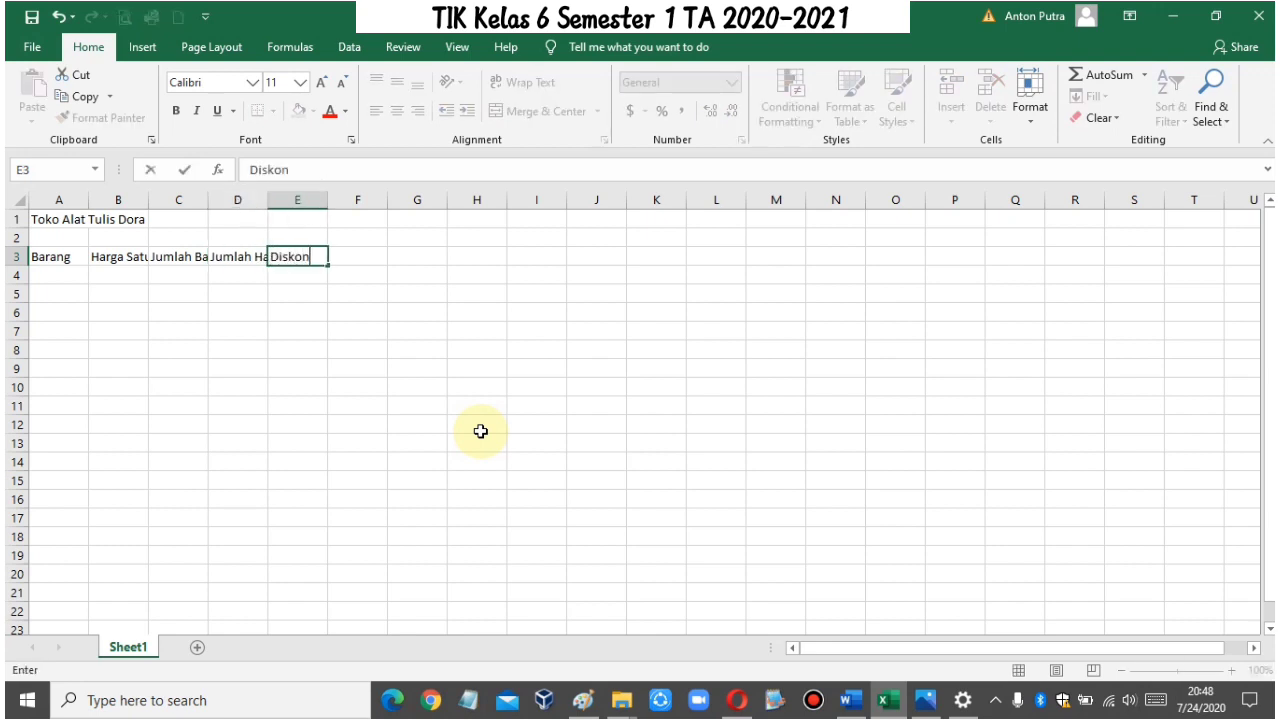
key("Tab")
type("H")
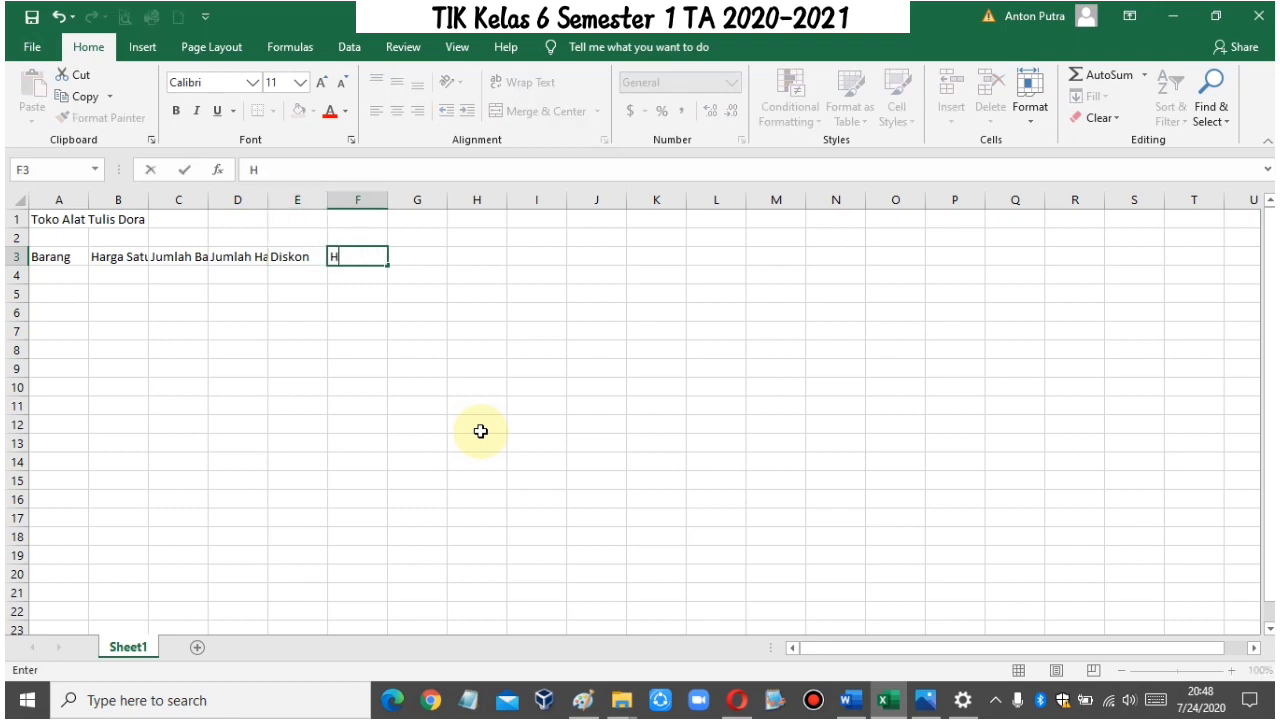
type("arga Bersih")
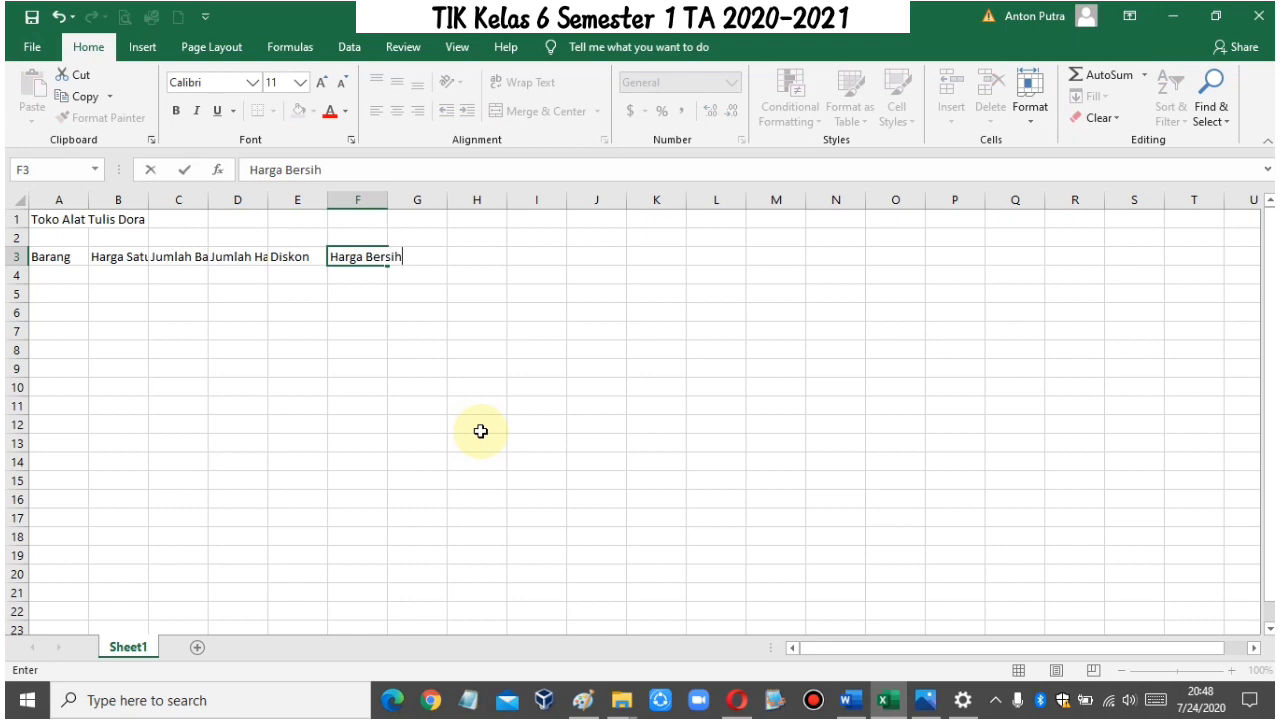
key("Return")
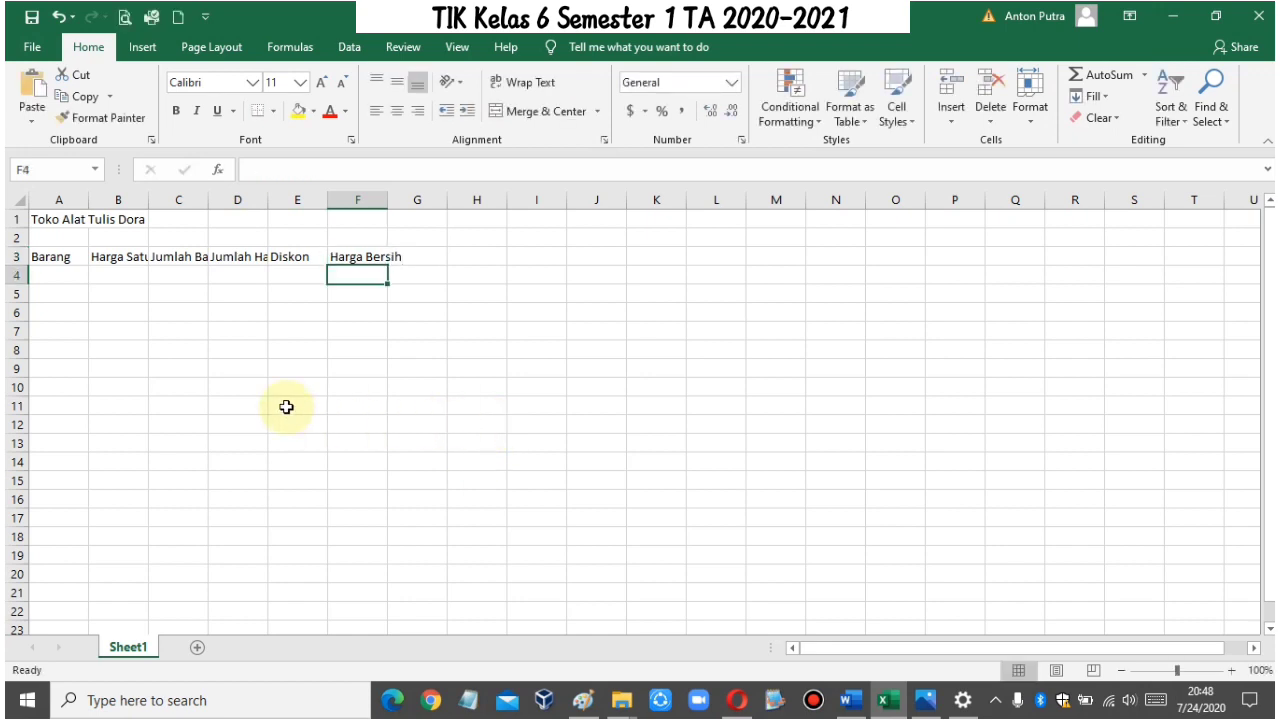
Step: Enter Pulpen in A4 and Penghapus in A5 under the Barang header
left_click(58, 273)
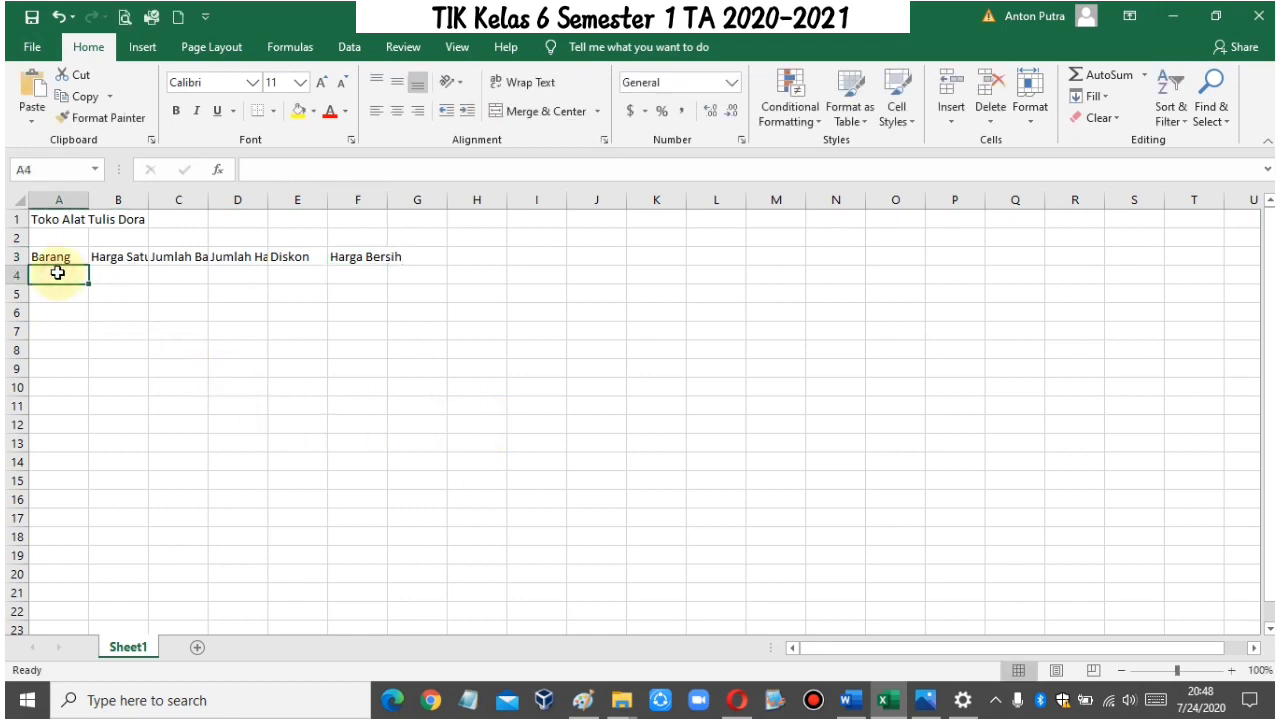
type("Pu")
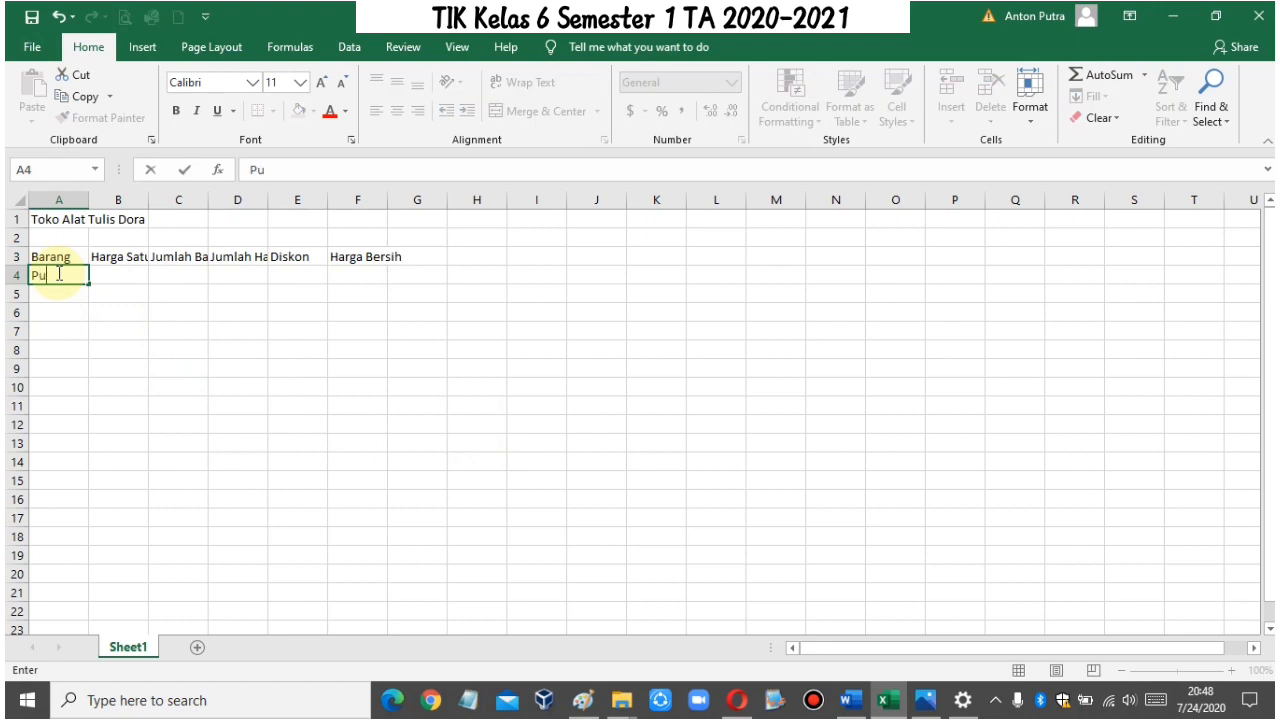
type("lpen")
key("Return")
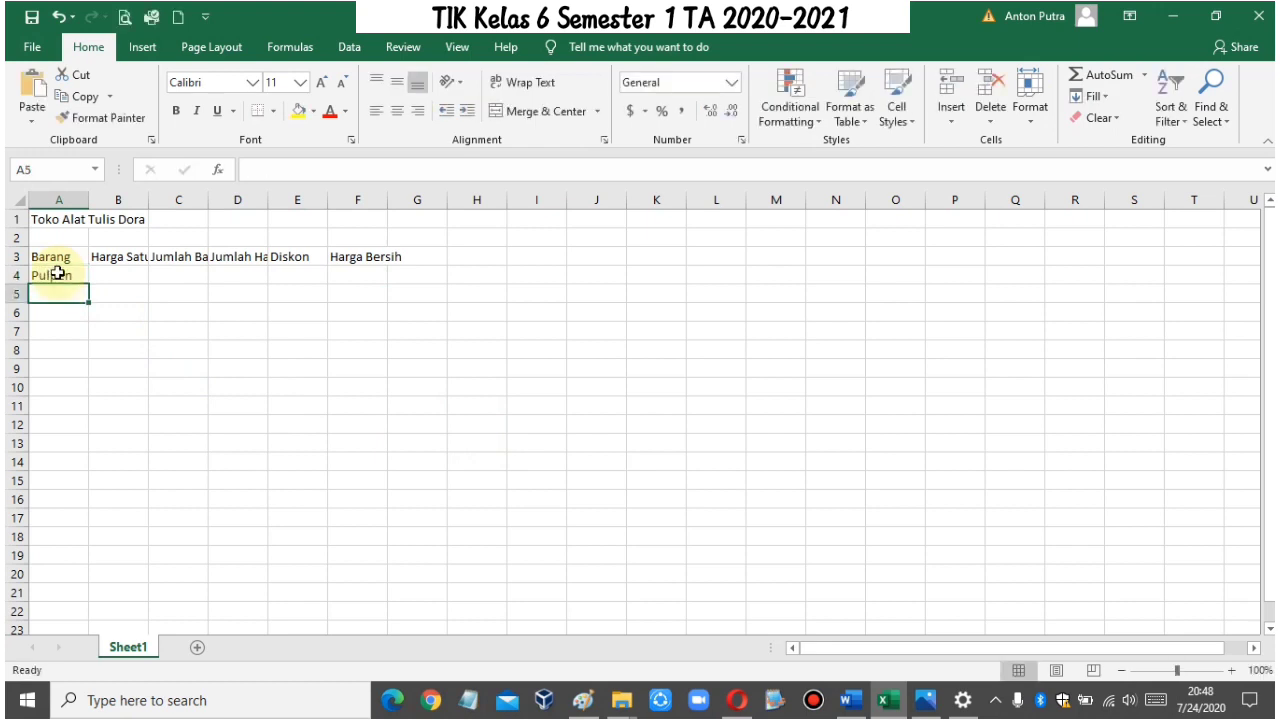
type("Penghap")
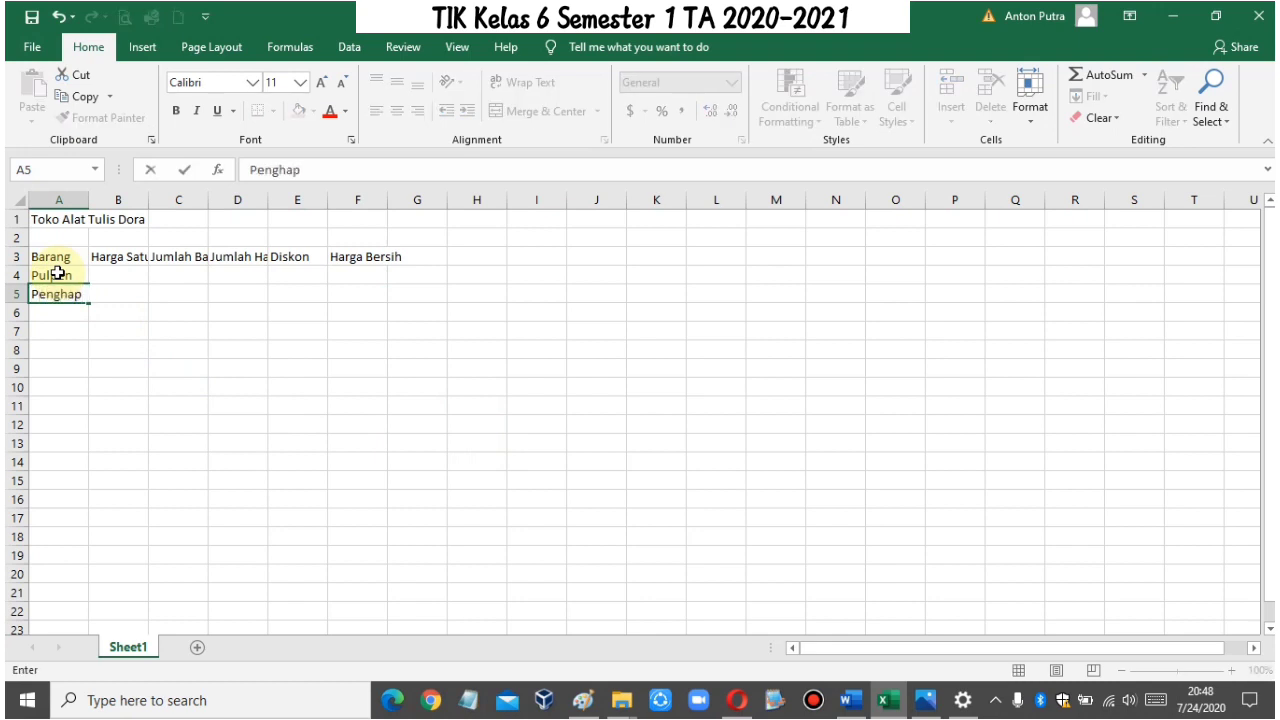
type("us")
Step: Set the first three items under Barang to Pensil, Pulpen and Penghapus in A4:A6
left_click(58, 273)
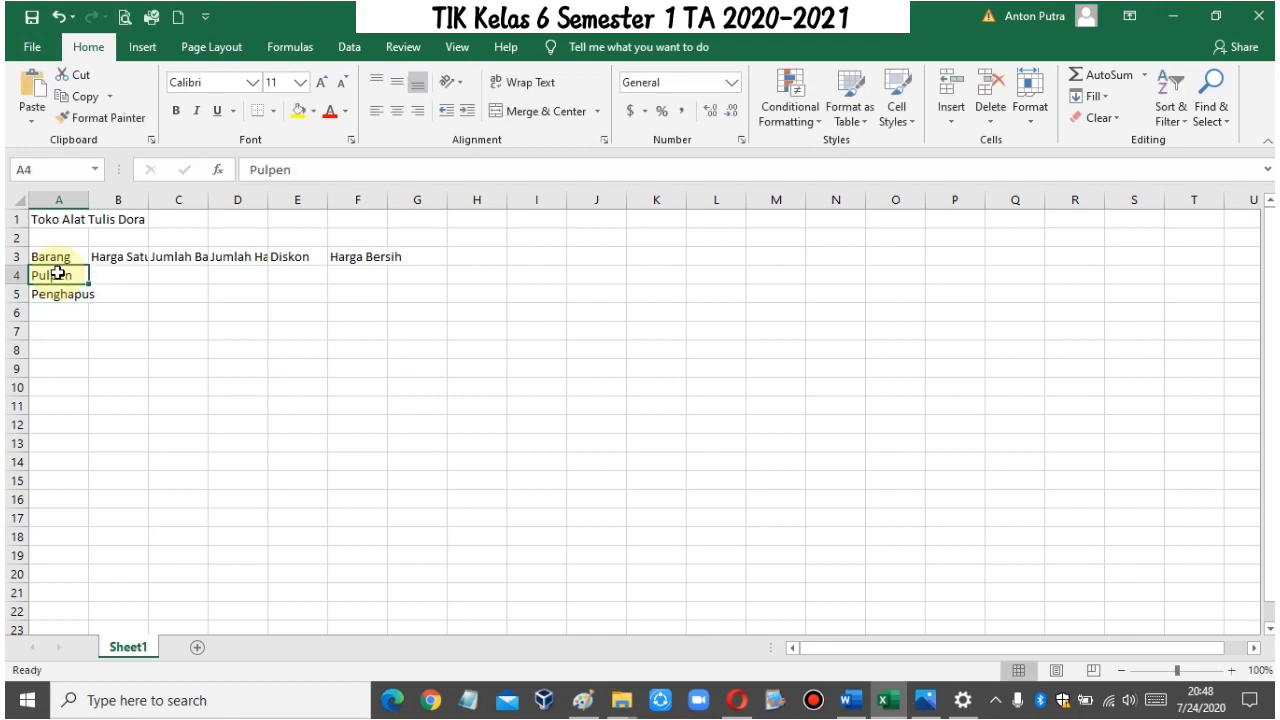
type("Pensil")
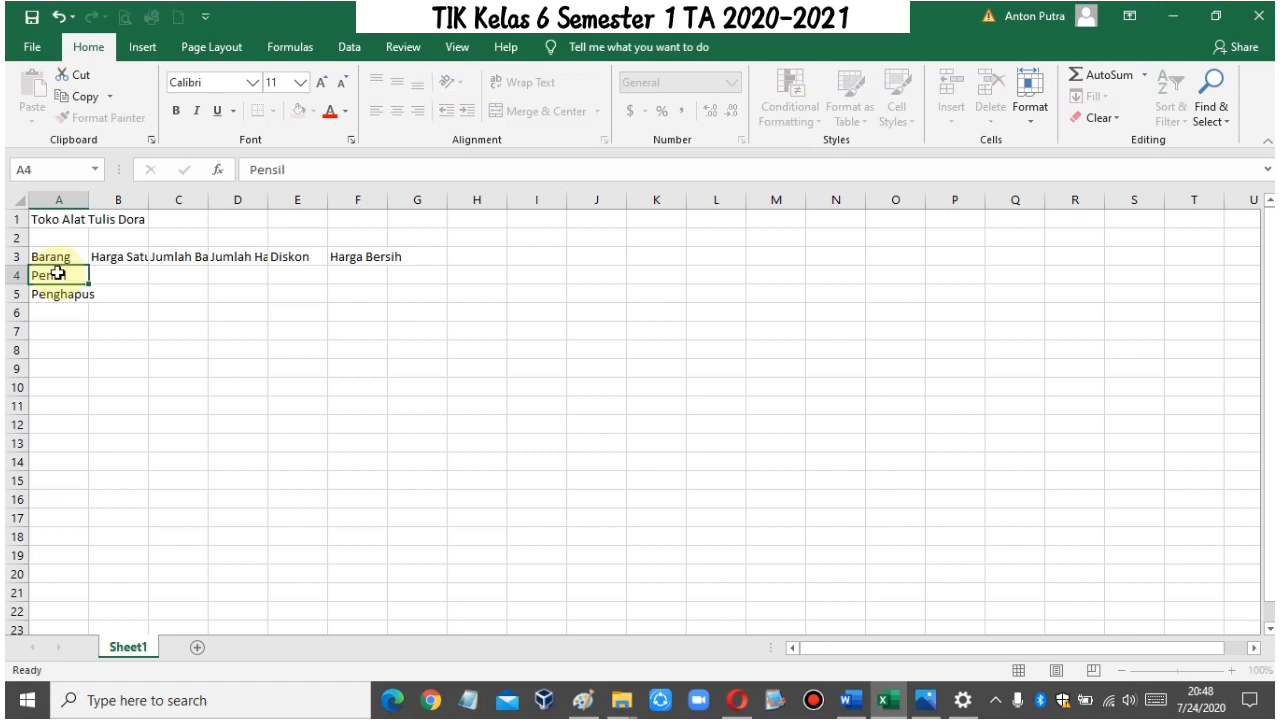
key("Down")
type("Pulpen")
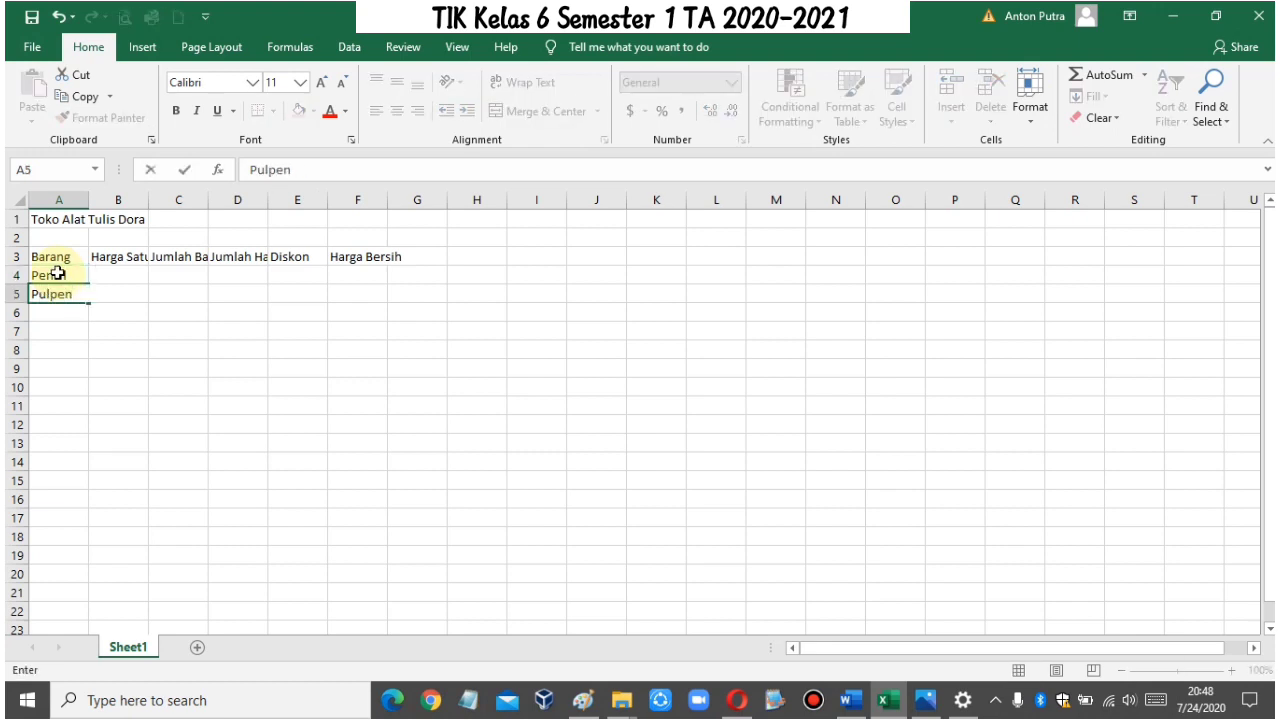
key("Return")
type("Pengh")
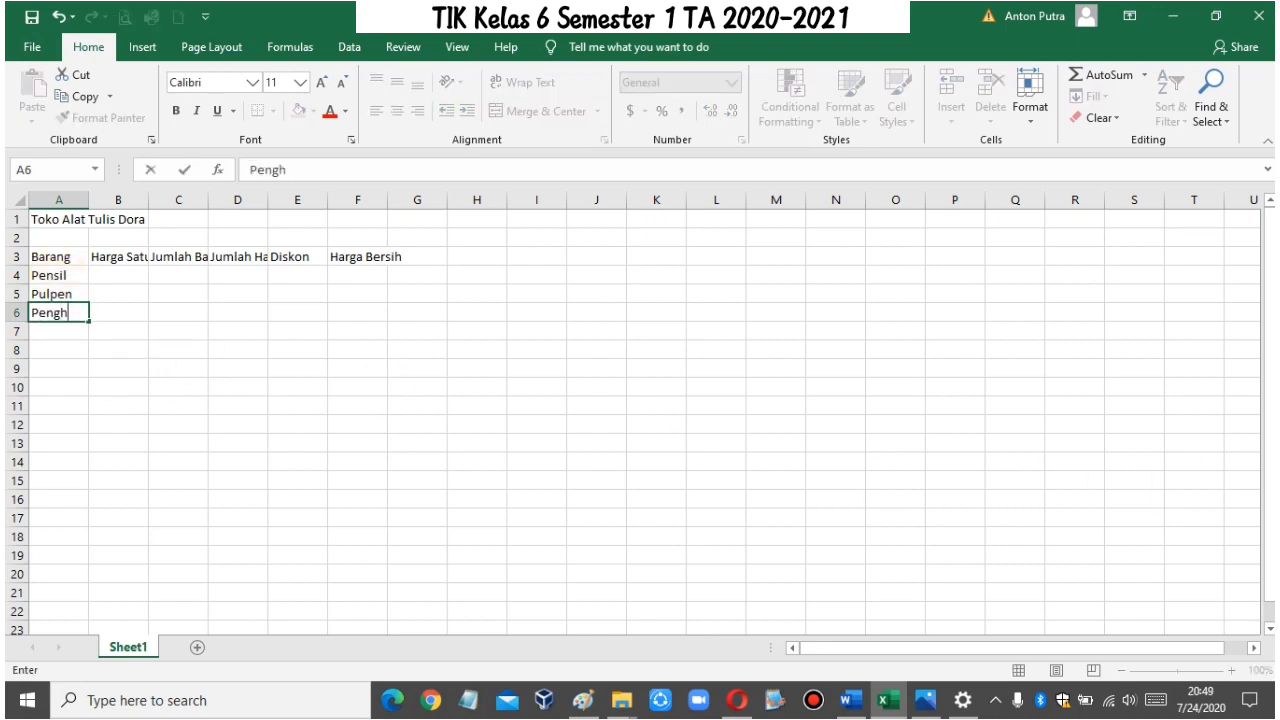
type("apus")
key("Return")
Step: Continue the item list with Rautan, Penggaris, Tempat Pensil and Spidol in A7:A10
type("Ra")
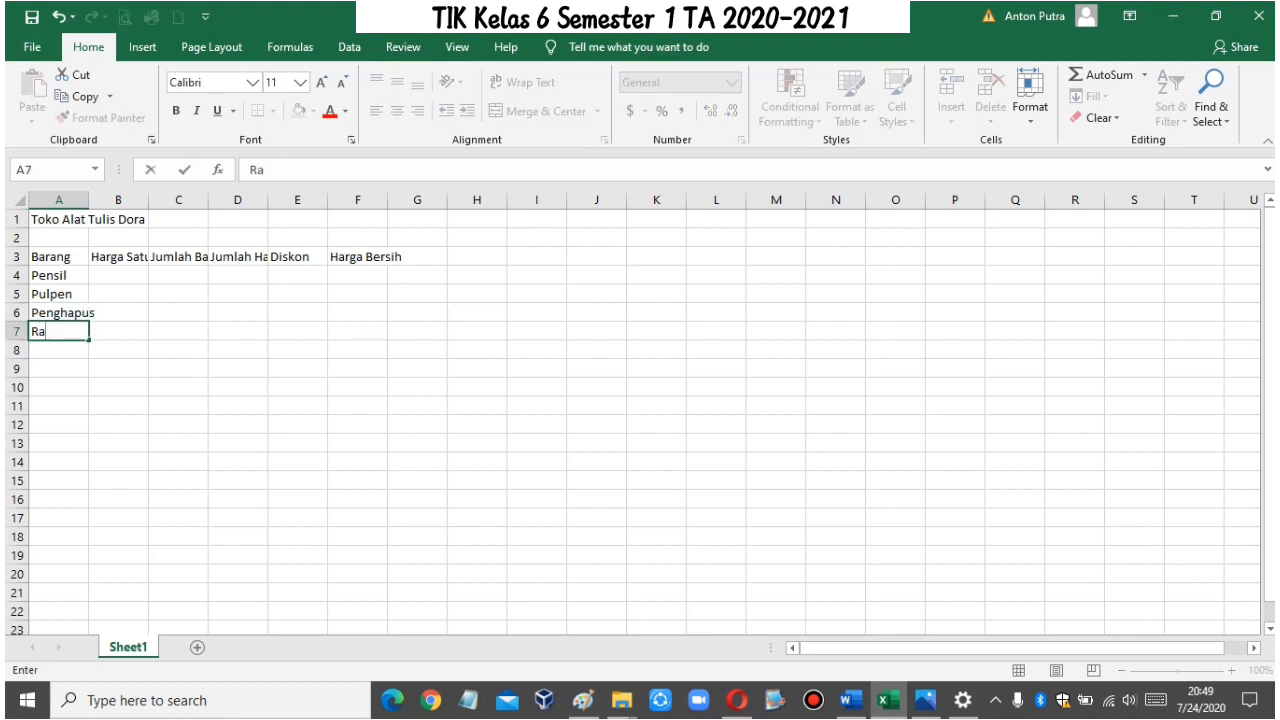
type("utan")
key("Return")
type("Pengg")
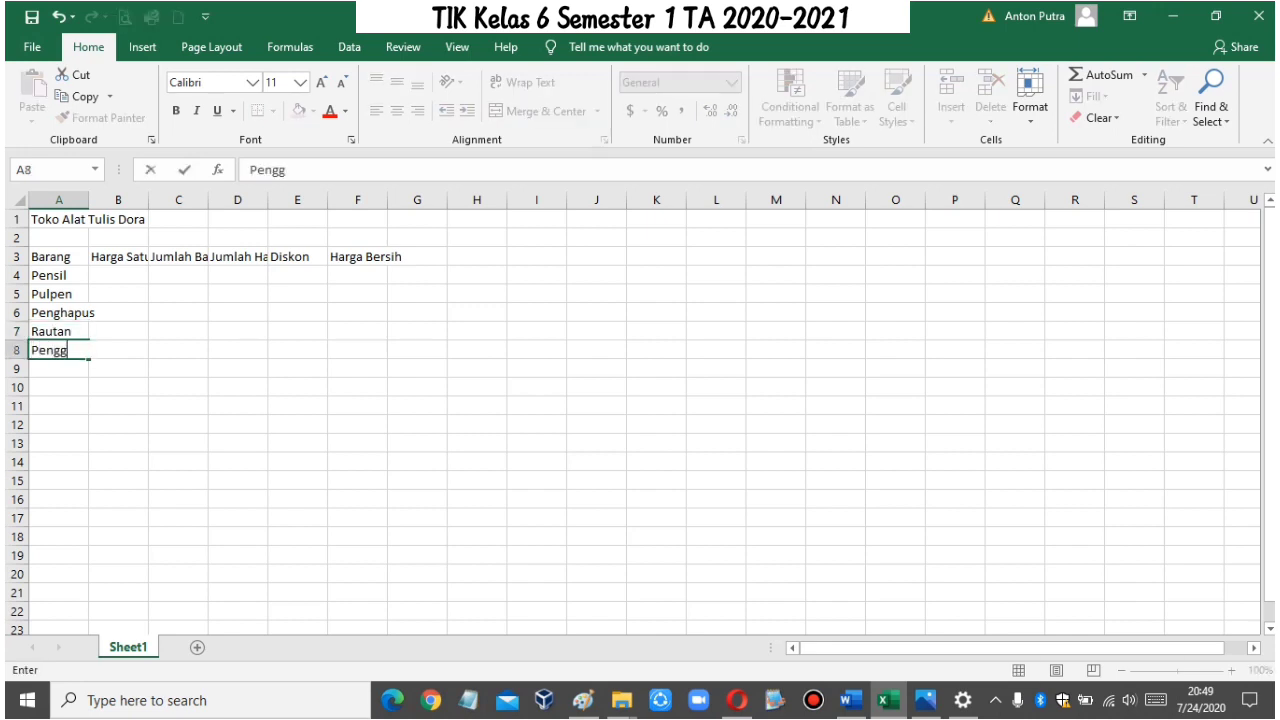
type("aris")
key("Return")
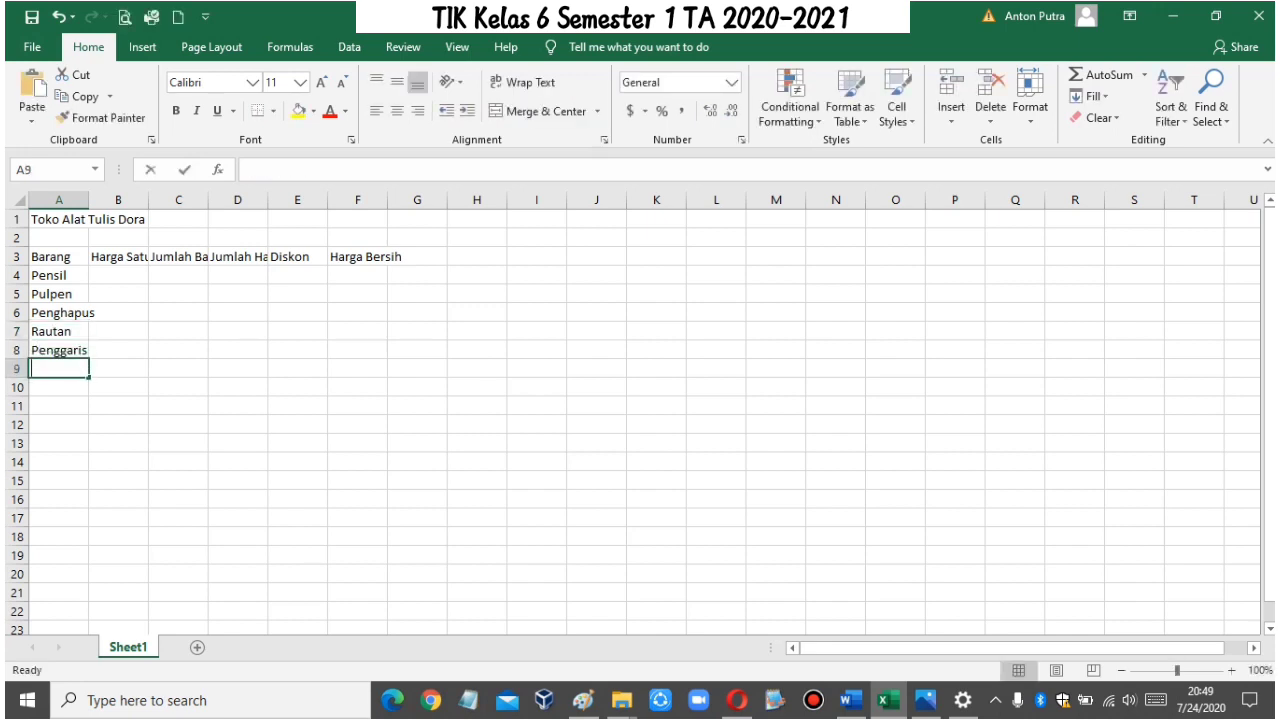
type("Tempat Pensi")
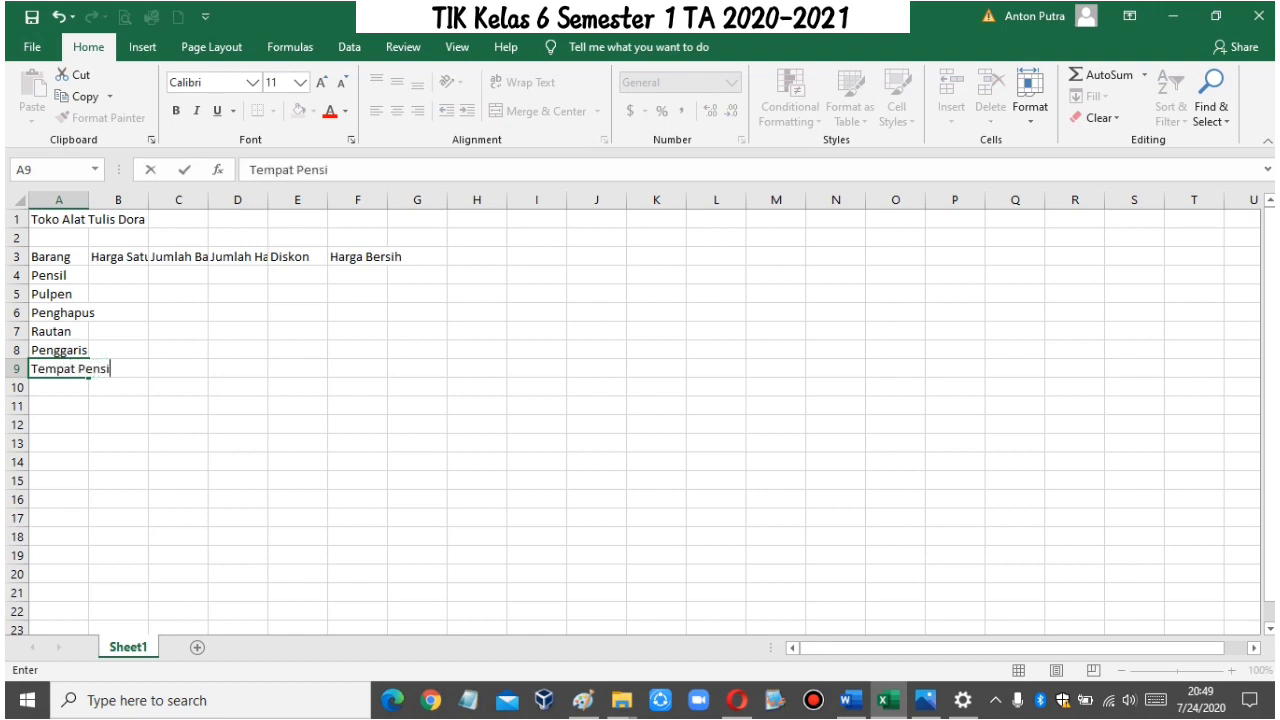
type("l")
key("Return")
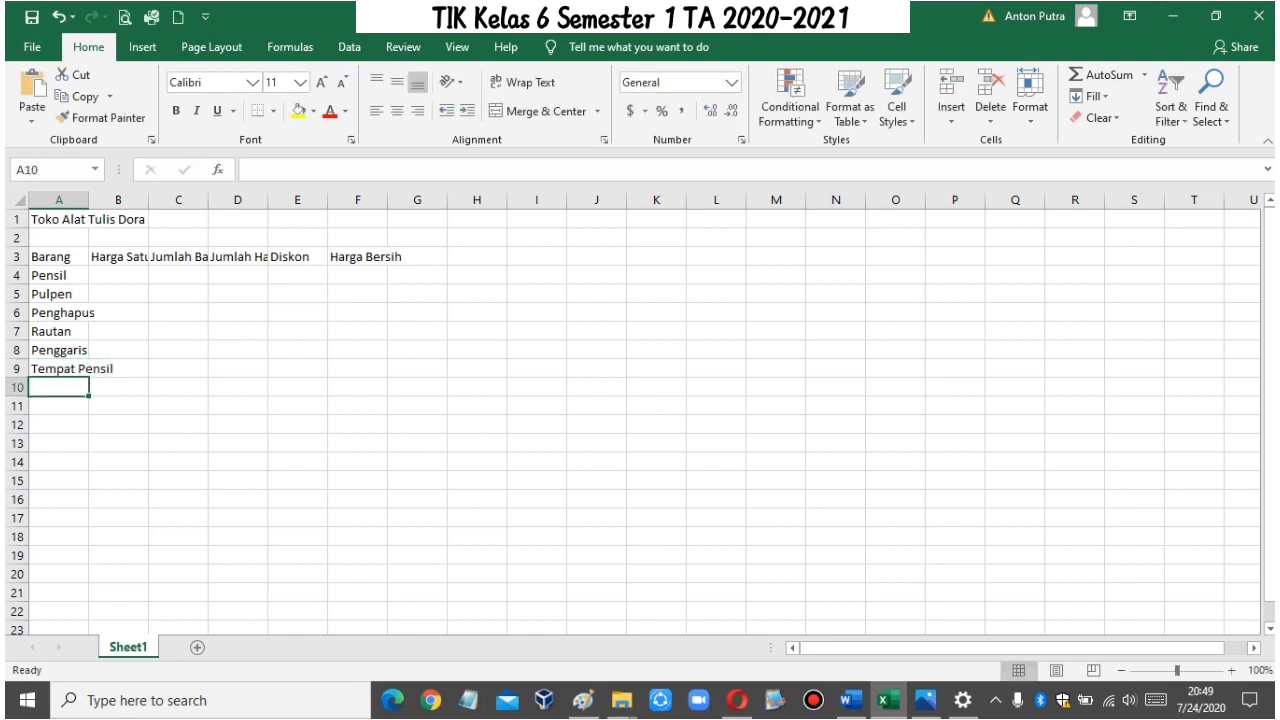
type("Spidol")
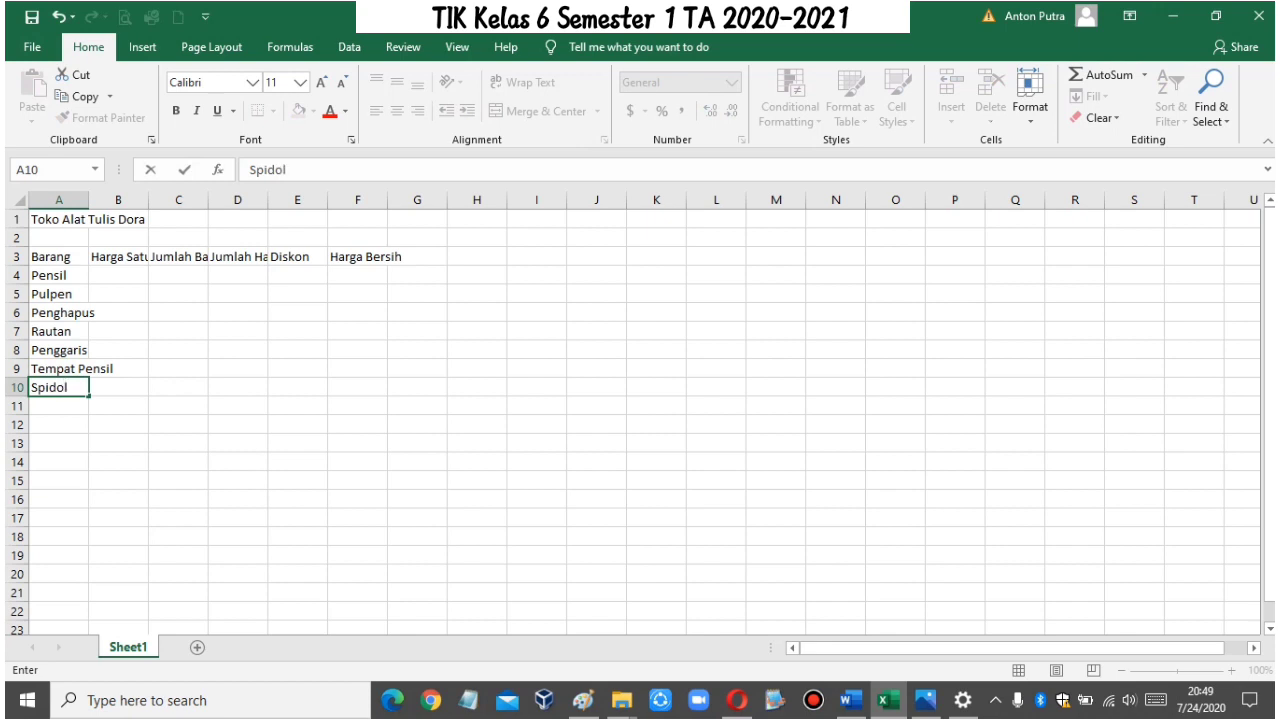
key("Return")
Step: Autofit the widths of columns A through F to their contents
key("Up")
key("Up")
key("Up")
key("Up")
key("Up")
key("Up")
key("Up")
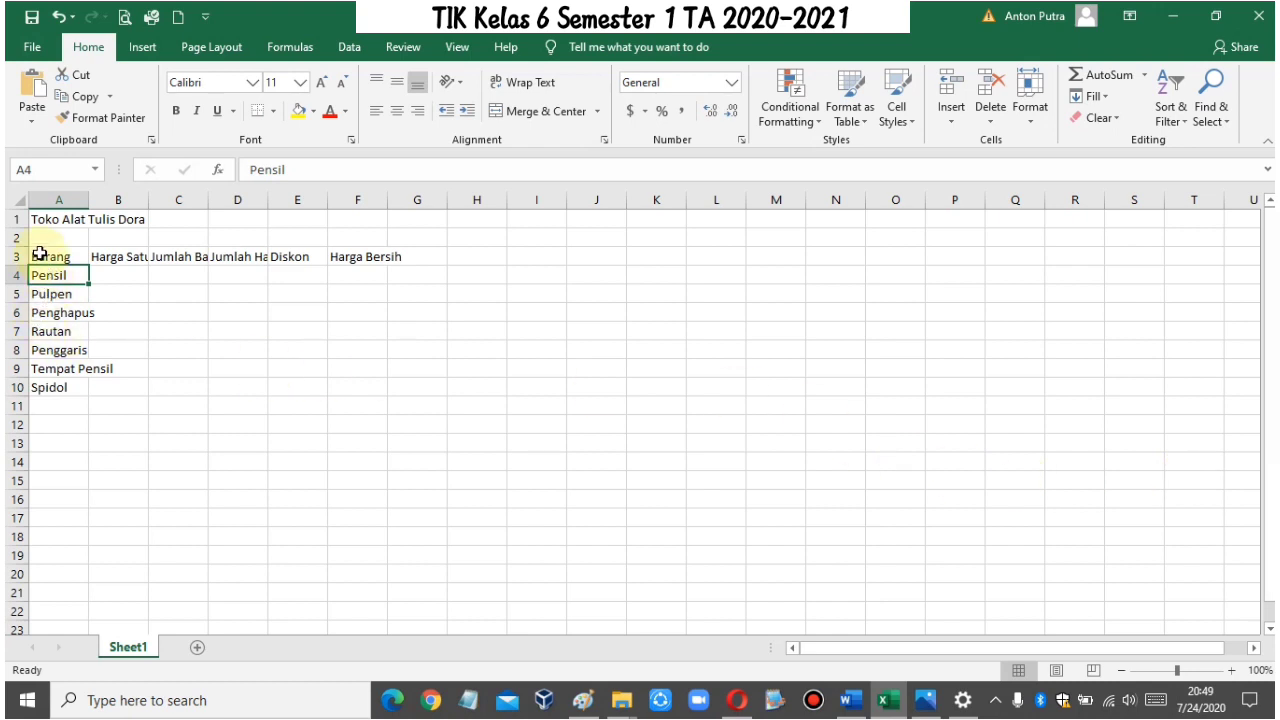
left_click_drag(62, 199, 360, 196)
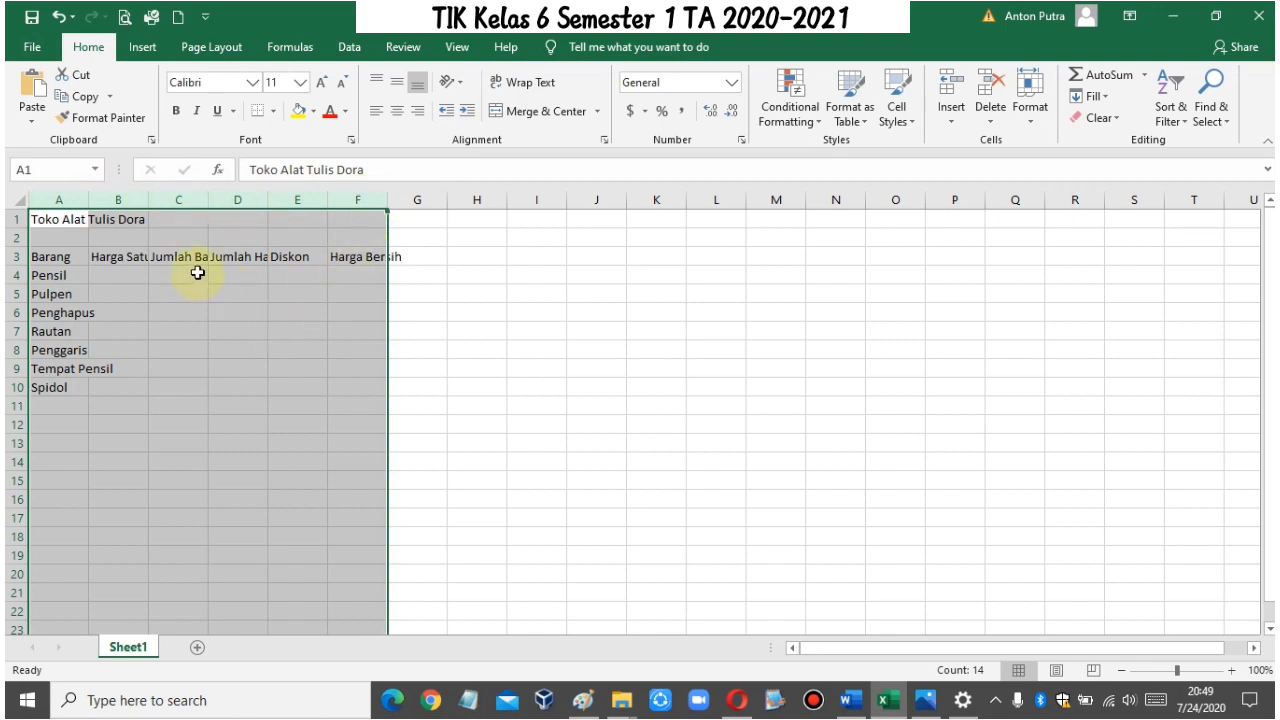
double_click(390, 199)
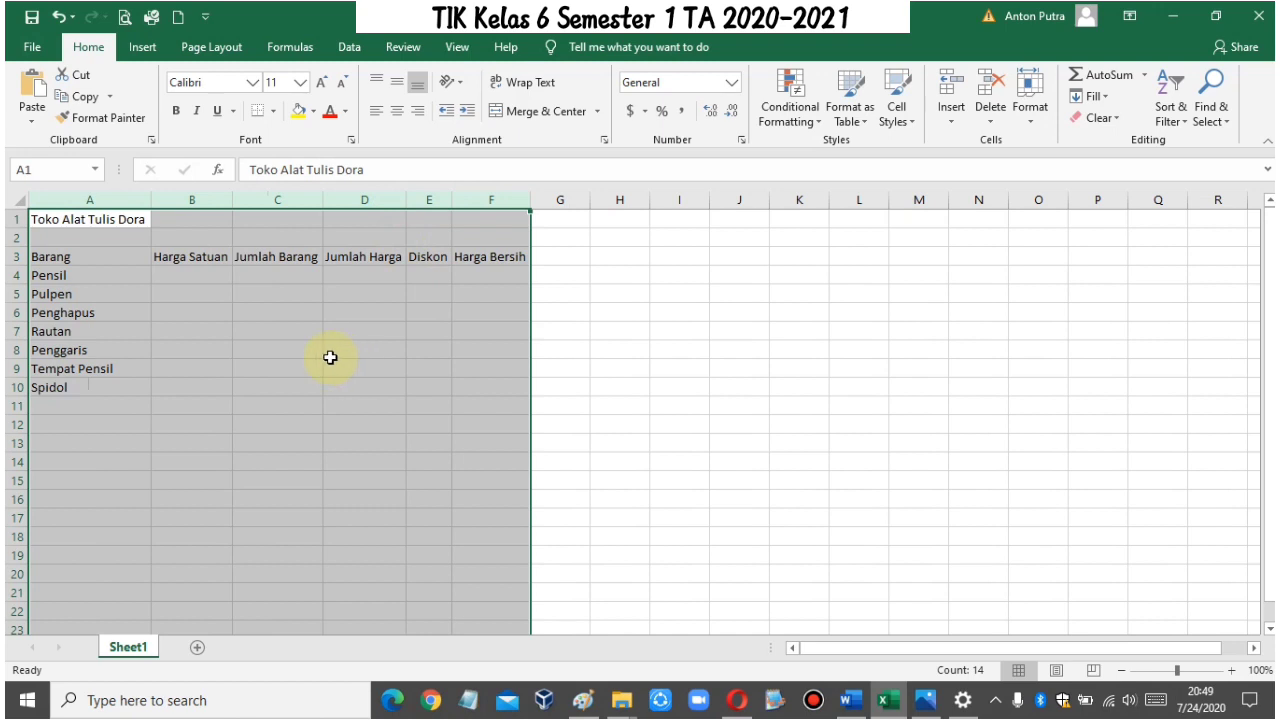
Step: Enter the unit prices 2000, 4000 and 900 for Pensil, Pulpen and Penghapus in B4:B6
left_click(204, 281)
left_click(775, 406)
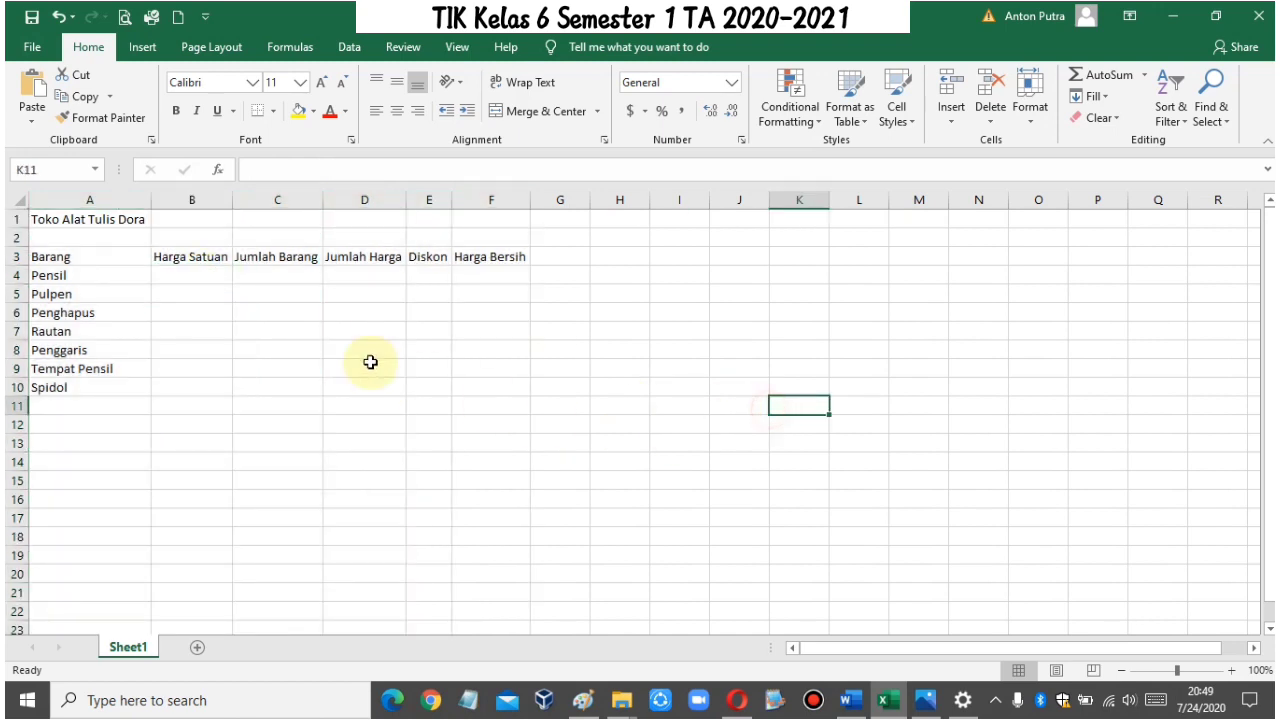
left_click(220, 282)
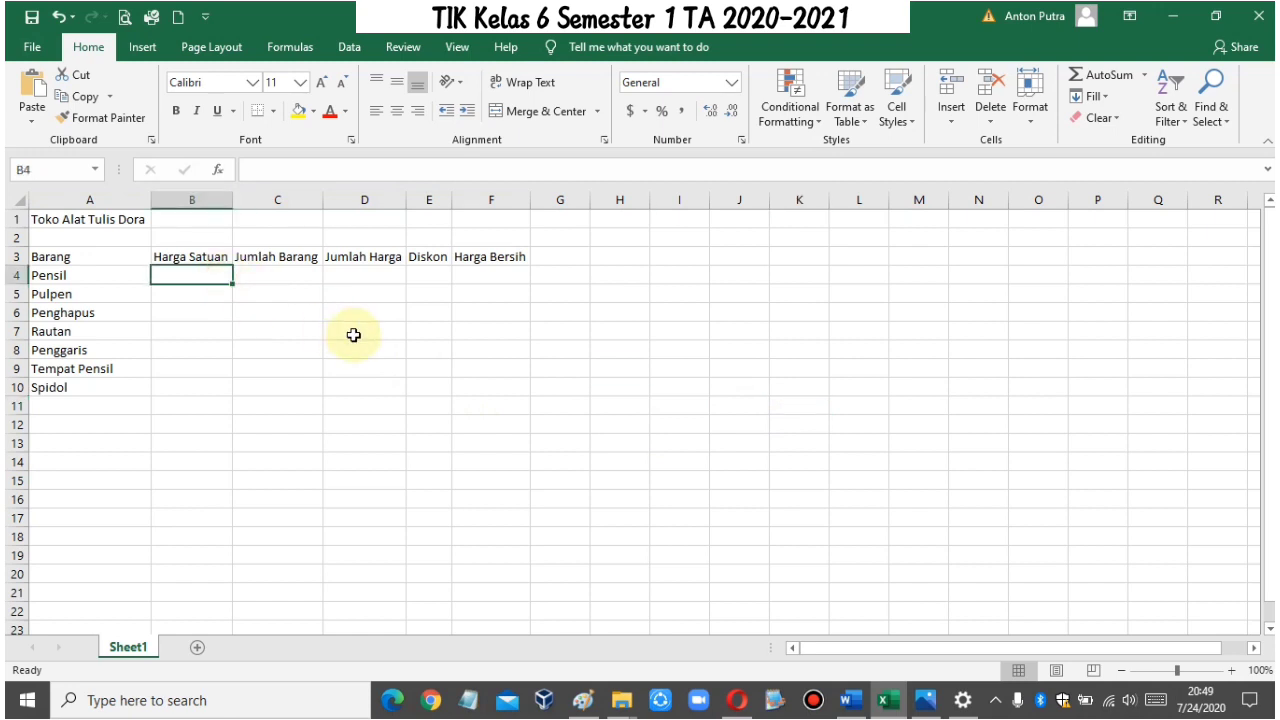
type("2000")
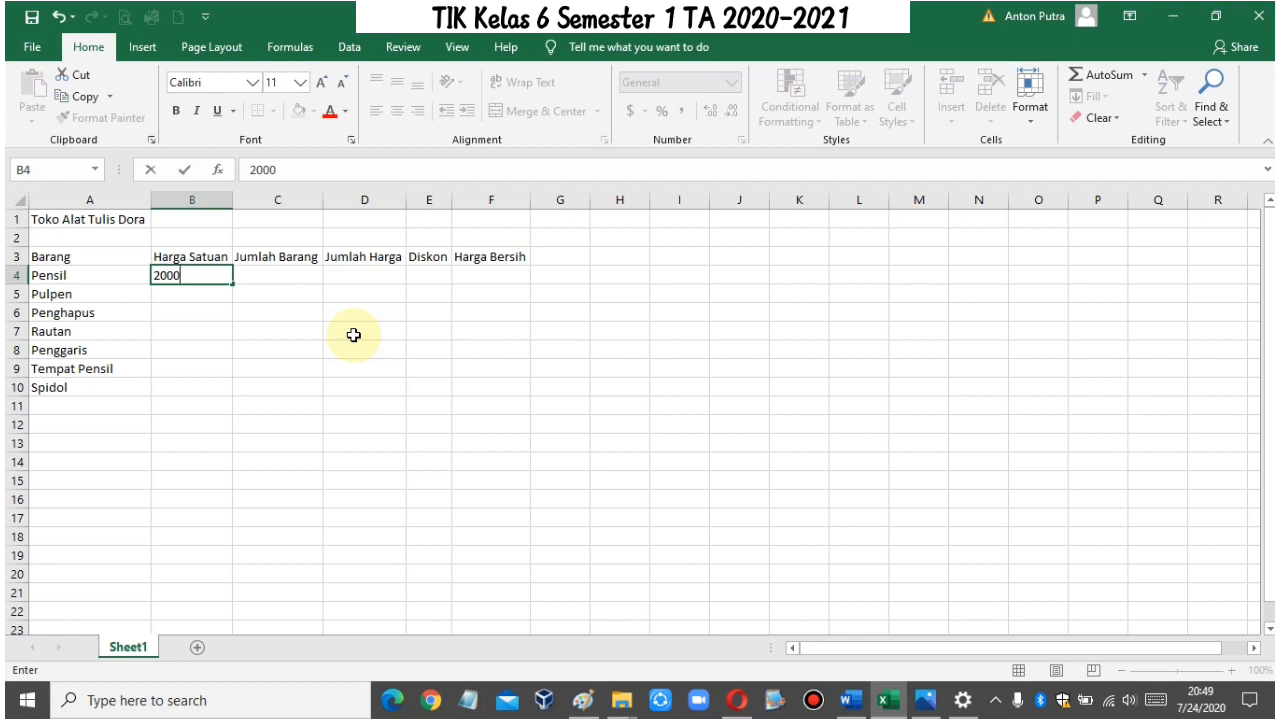
key("Return")
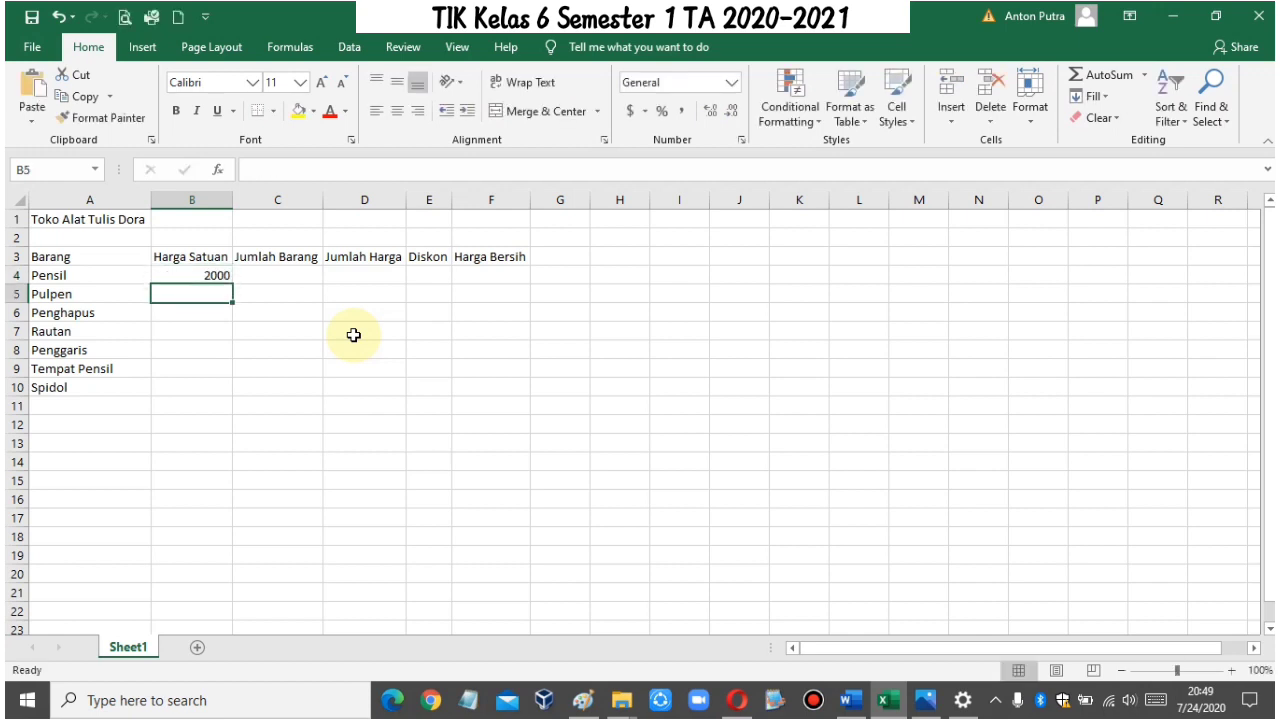
type("4000")
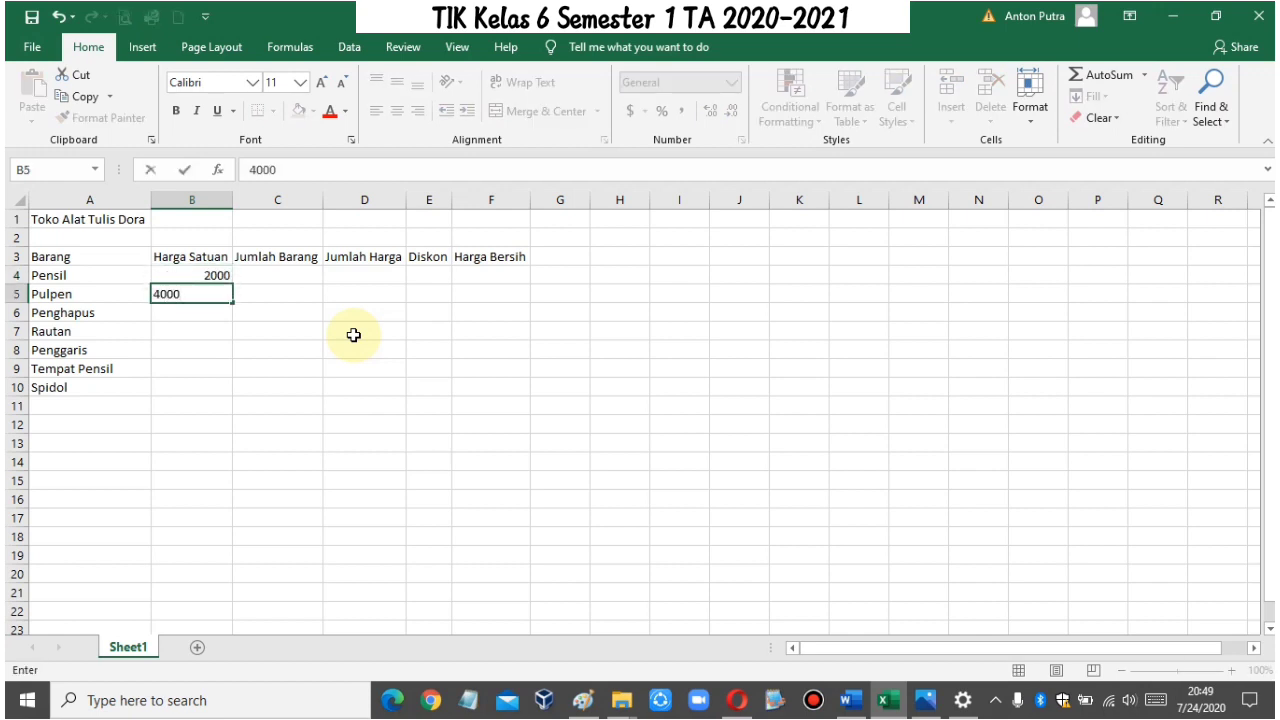
key("Return")
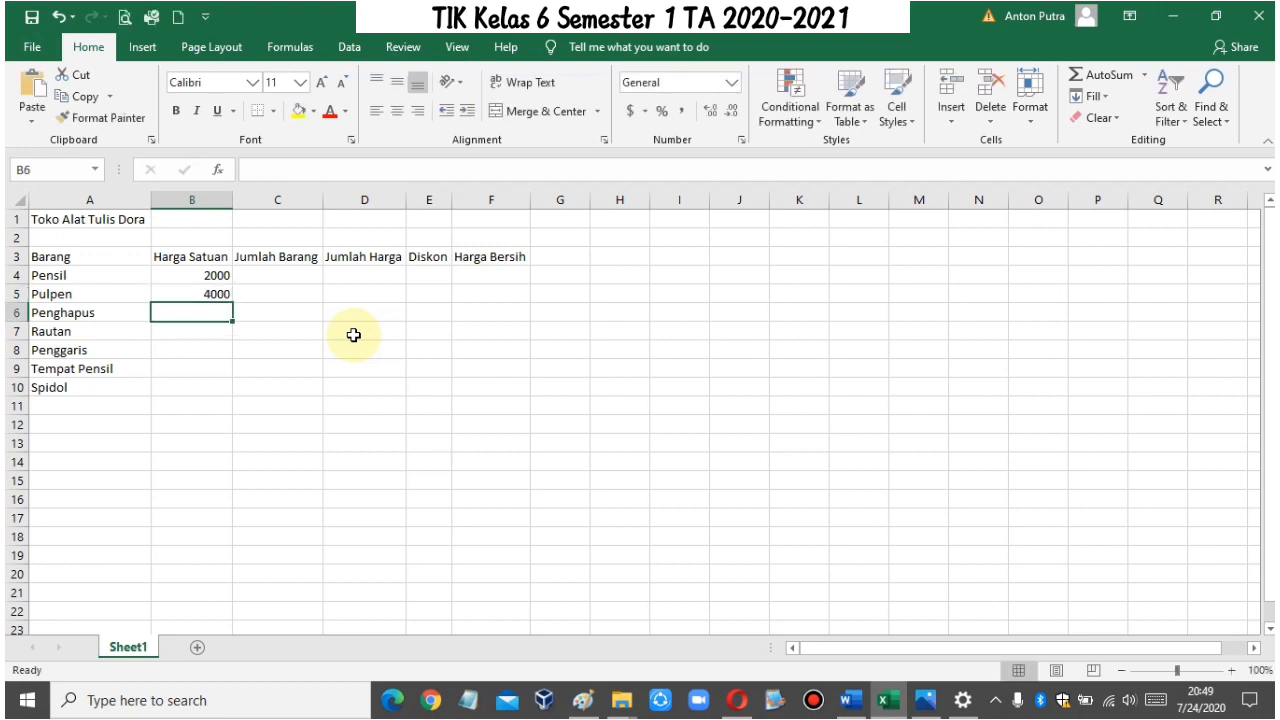
type("900")
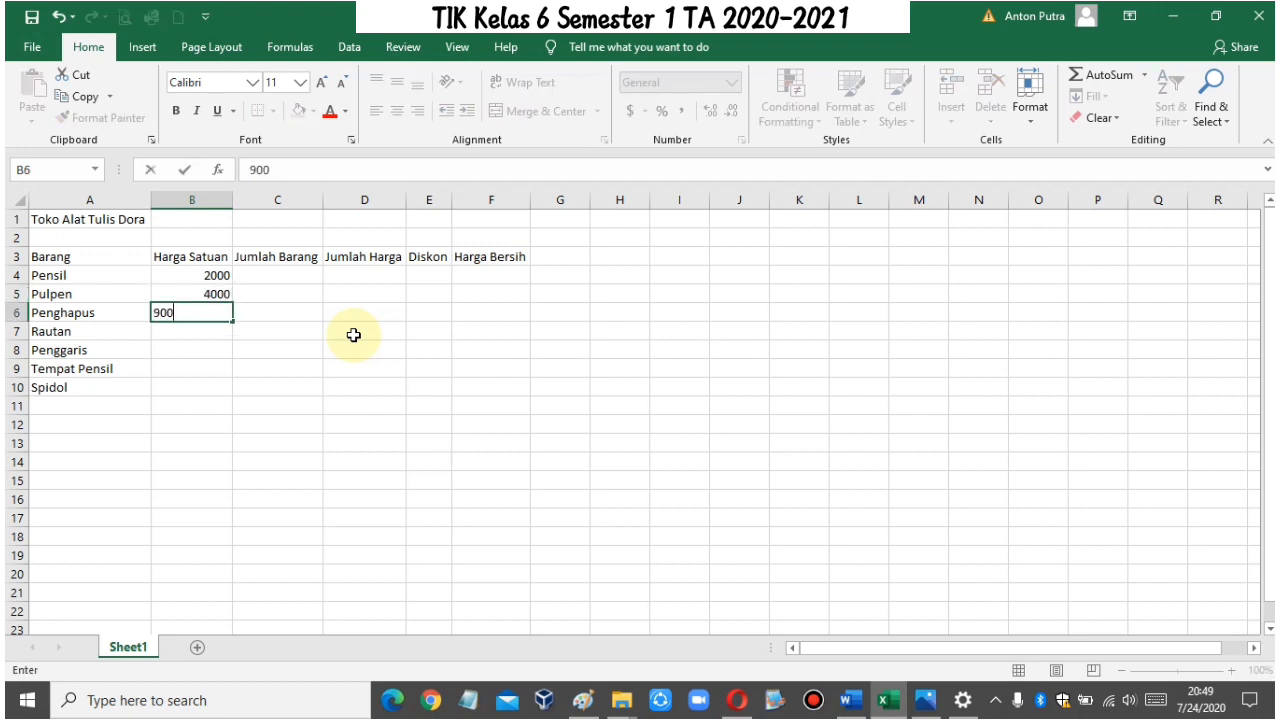
key("Return")
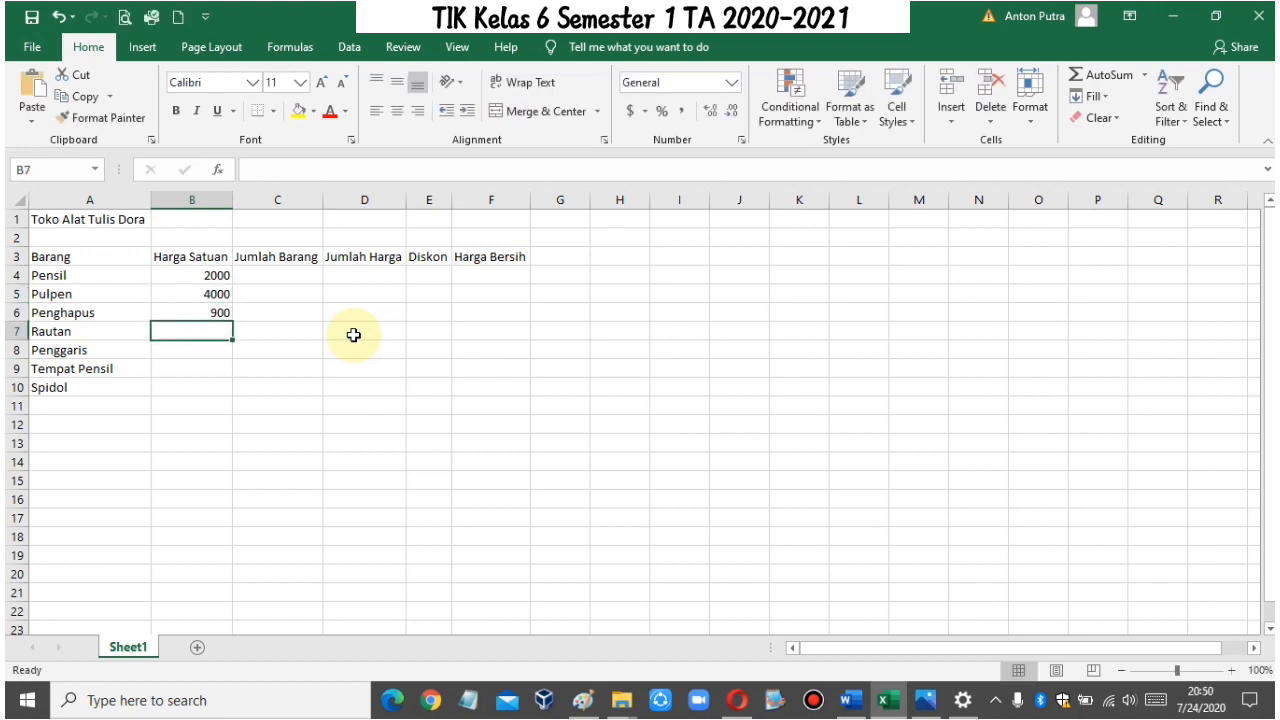
Step: Enter the unit prices 5000, 1700, 22000 and 3900 for Rautan, Penggaris, Tempat Pensil and Spidol in B7:B10
type("5000")
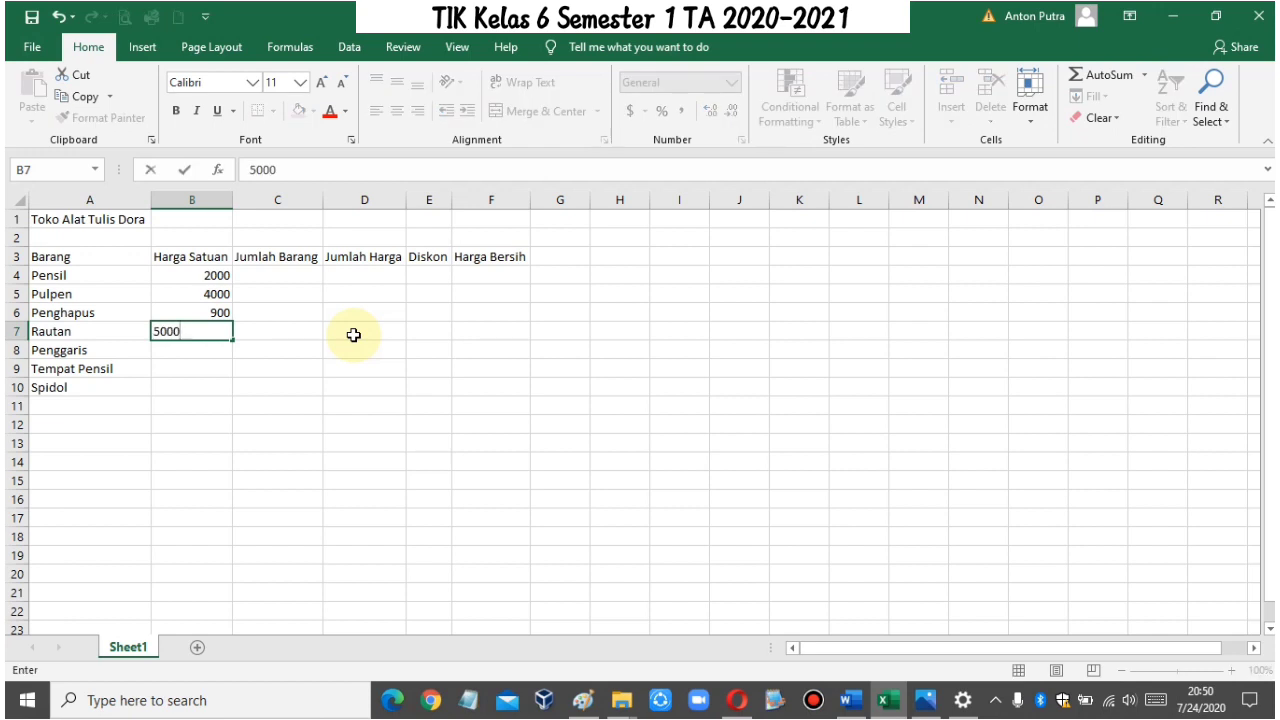
key("Return")
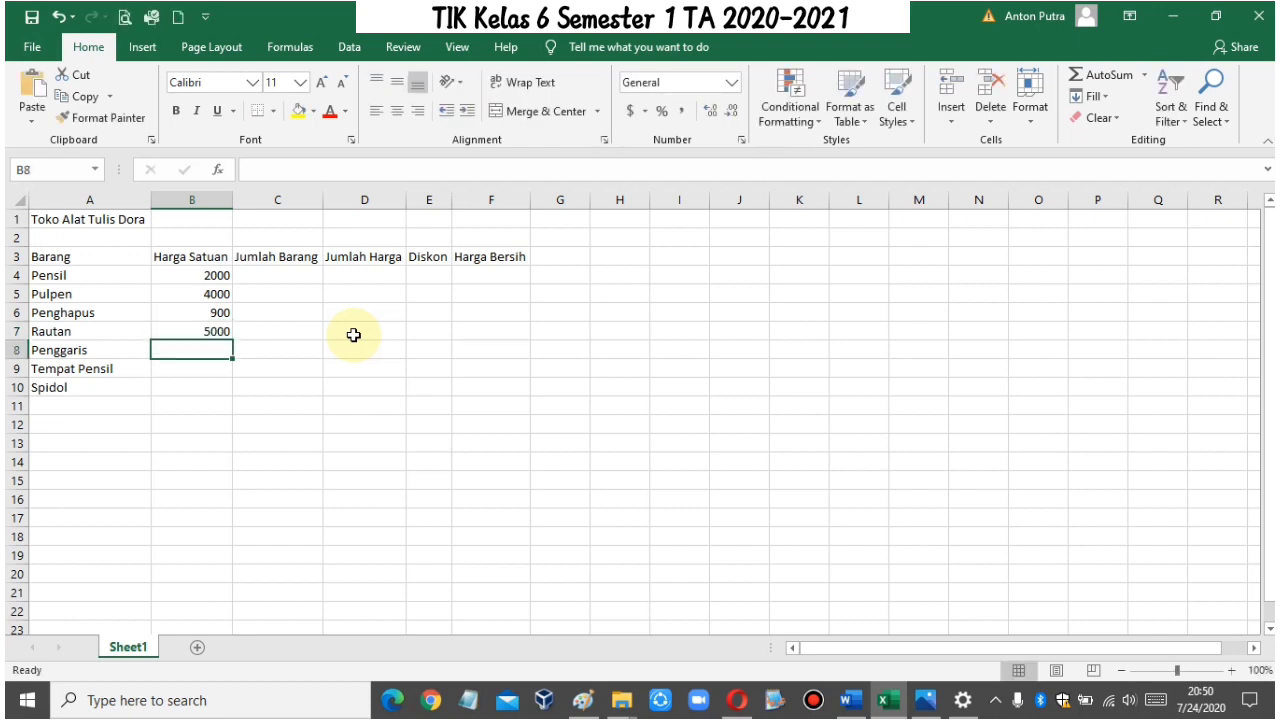
type("1700")
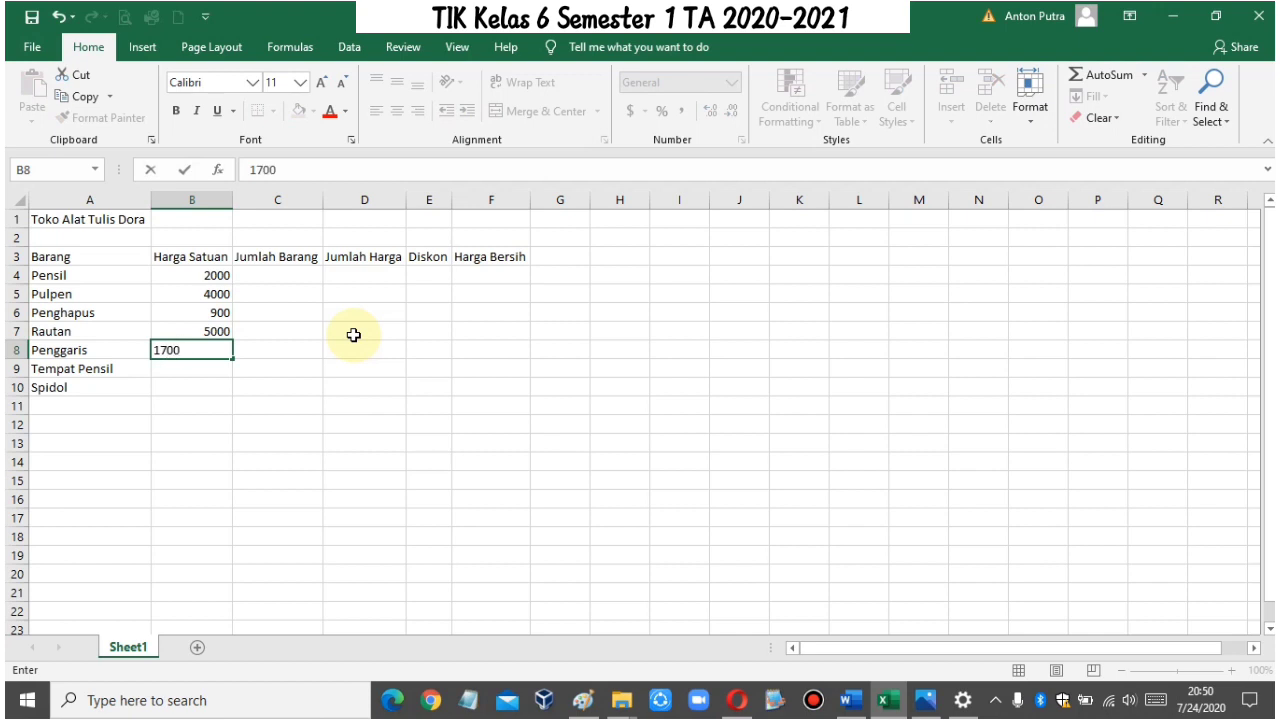
key("Return")
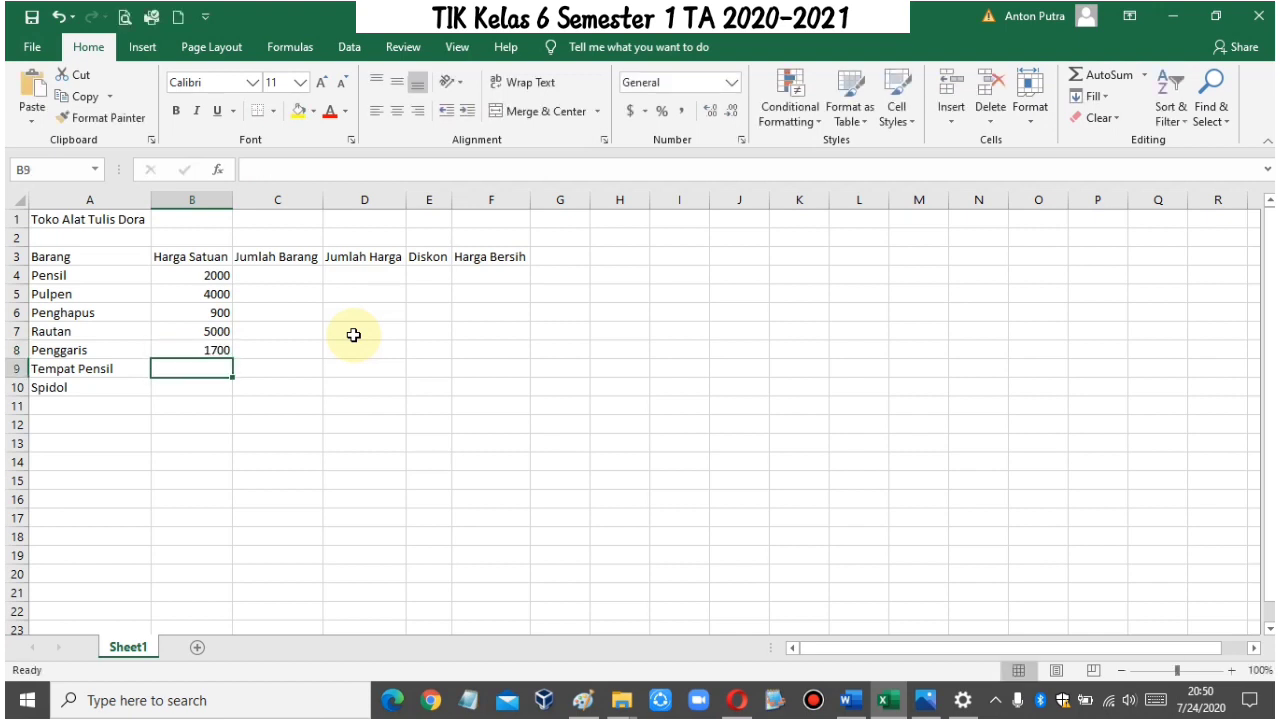
type("22")
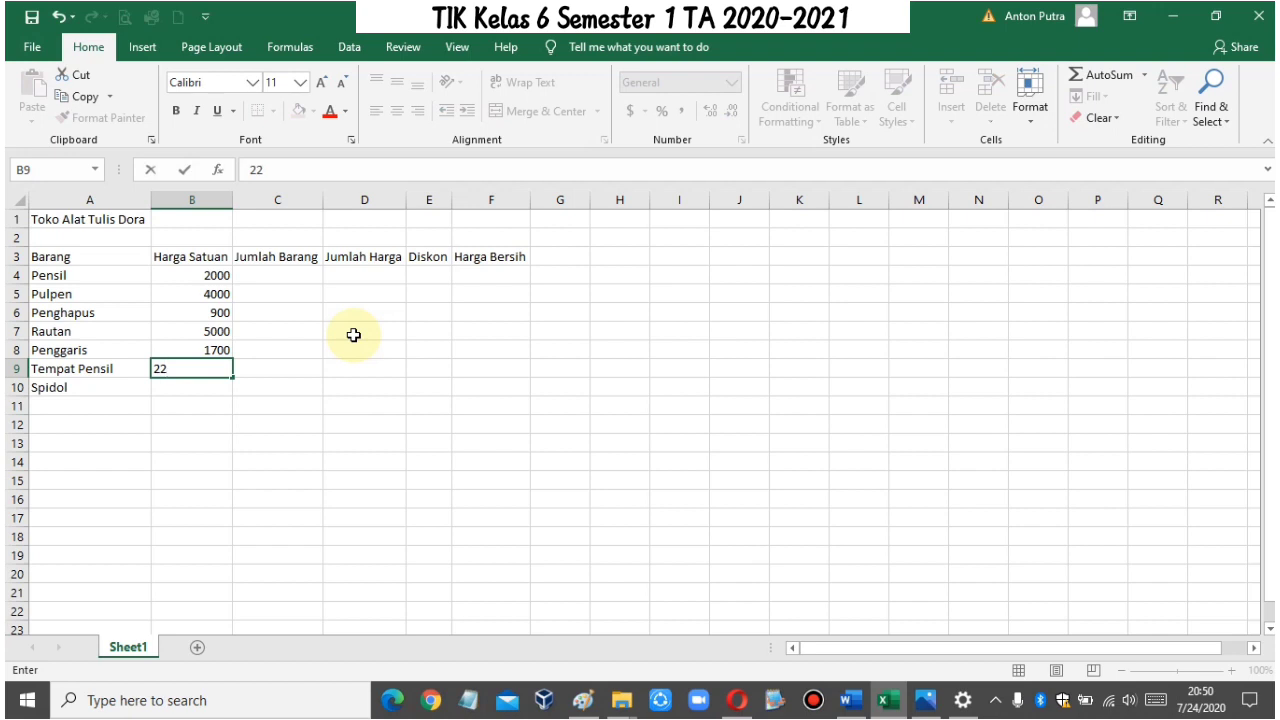
type("000")
key("Return")
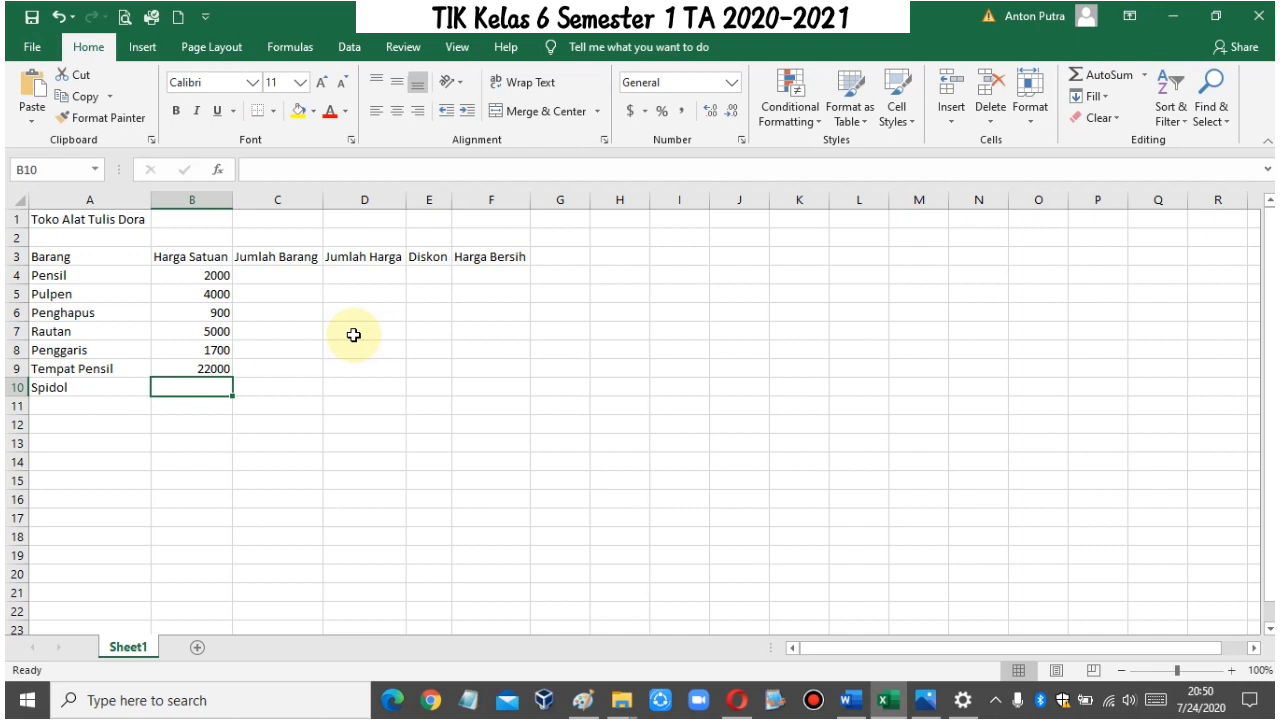
type("3900")
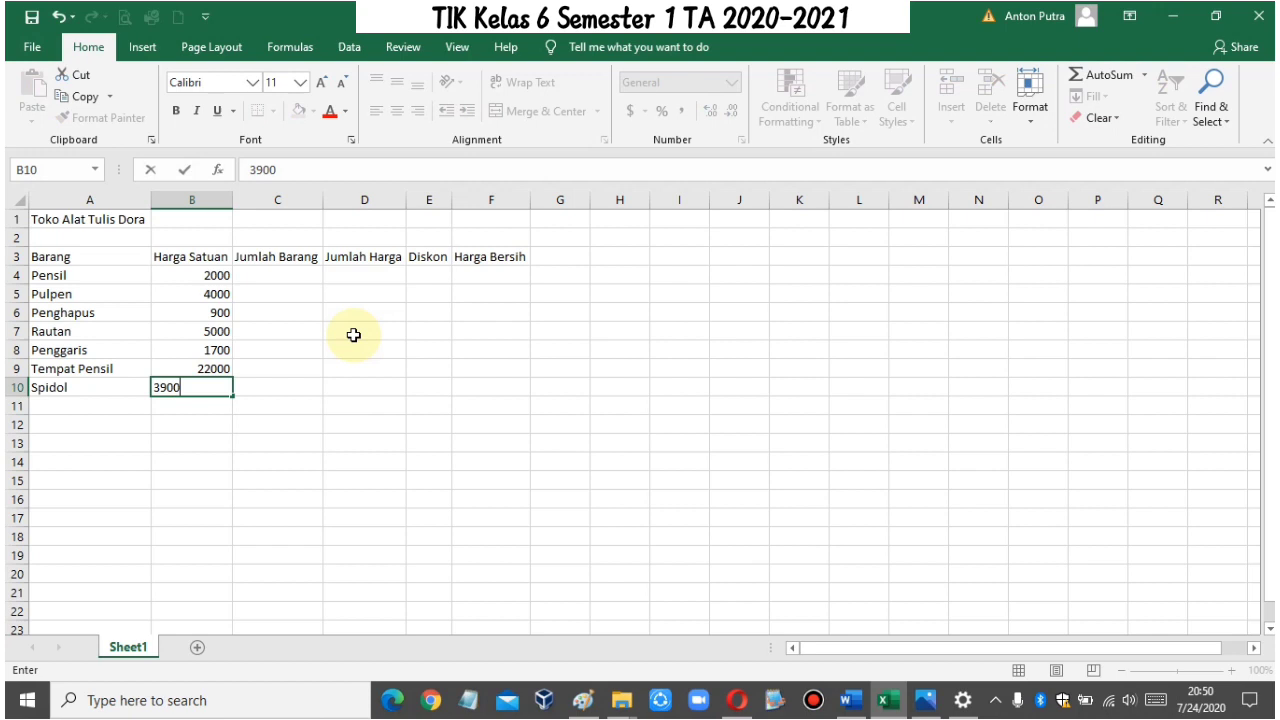
key("Tab")
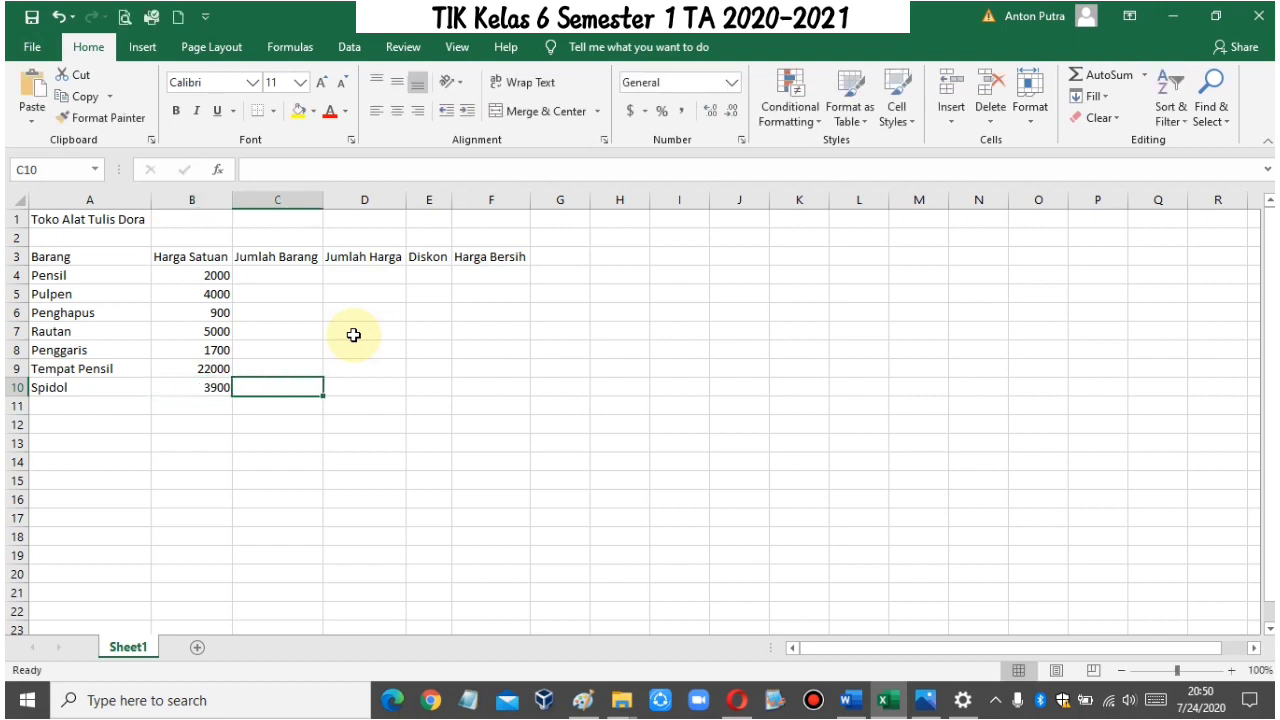
Step: Enter the quantities 5, 3 and 2 for Pensil, Pulpen and Penghapus under Jumlah Barang in C4:C6
key("Up")
key("Up")
key("Up")
key("Up")
key("Up")
key("Up")
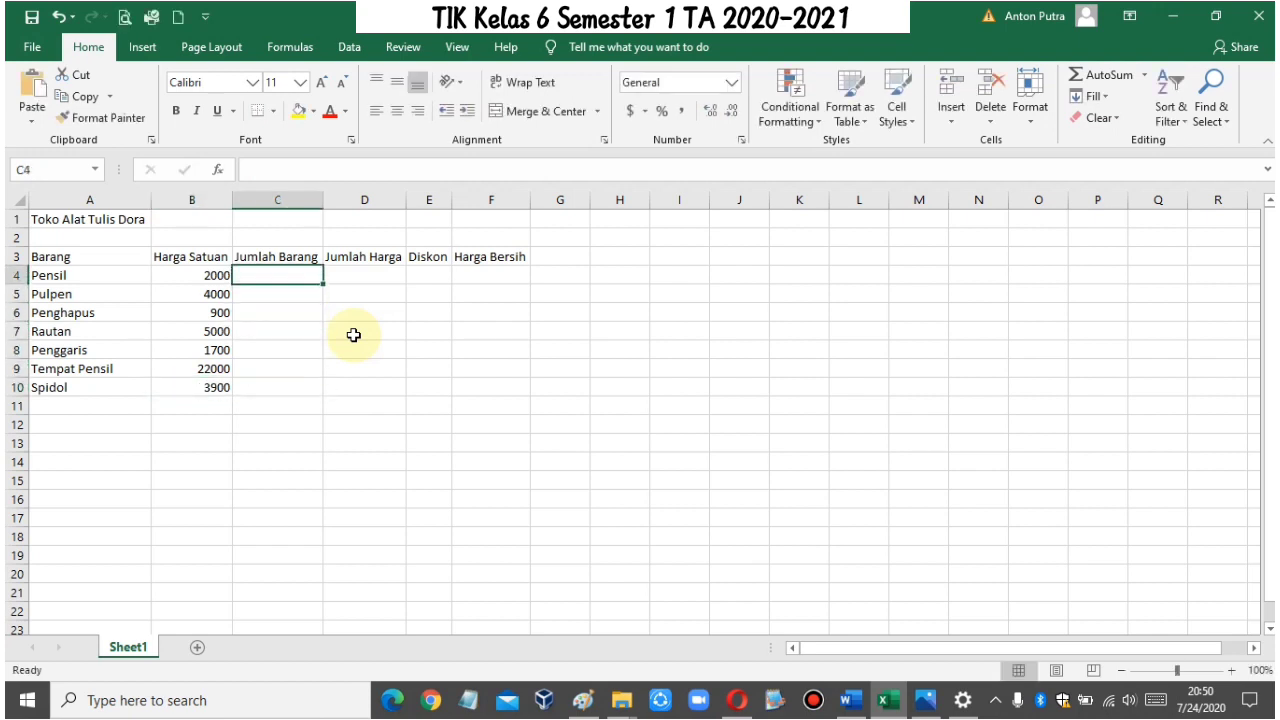
type("5")
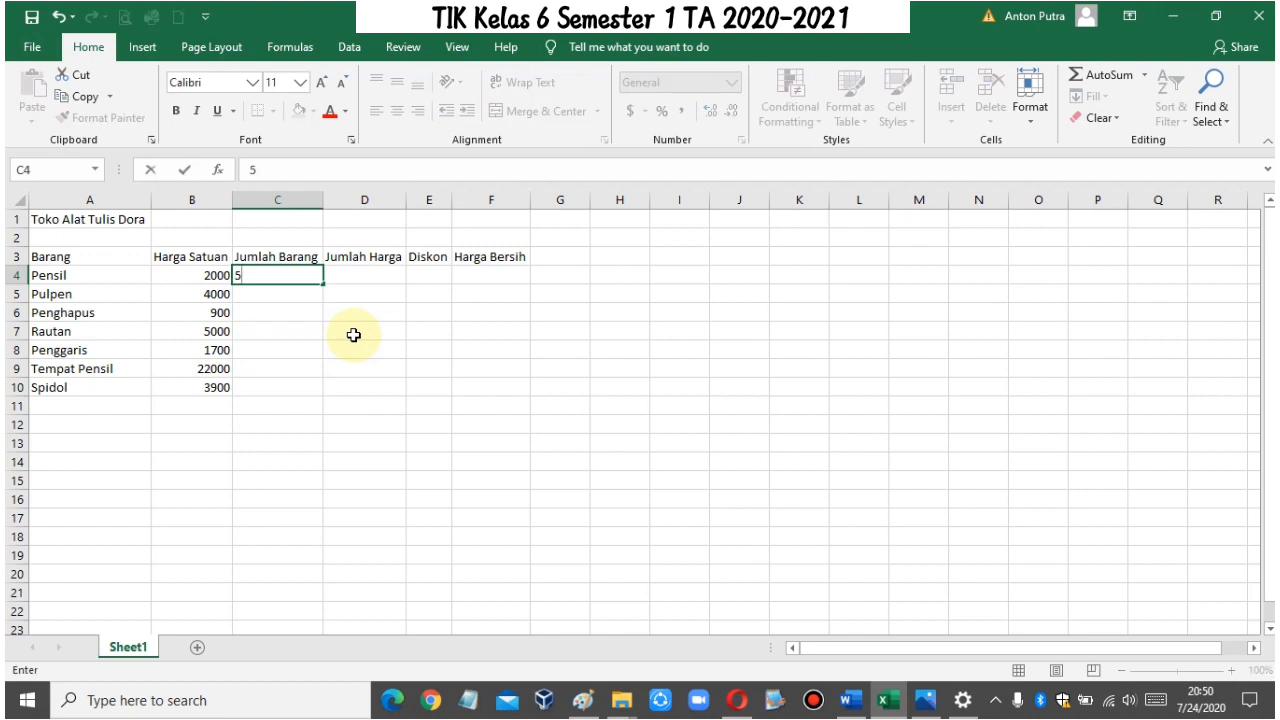
key("Return")
type("3")
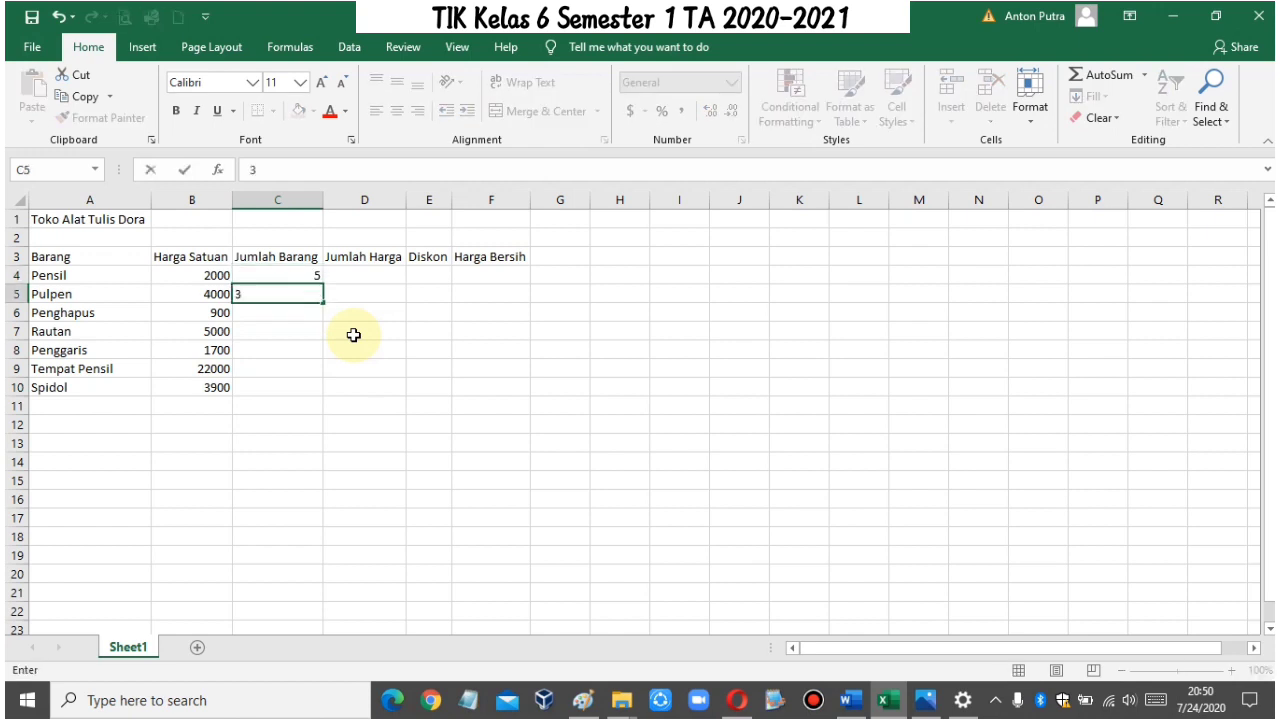
key("Return")
type("2")
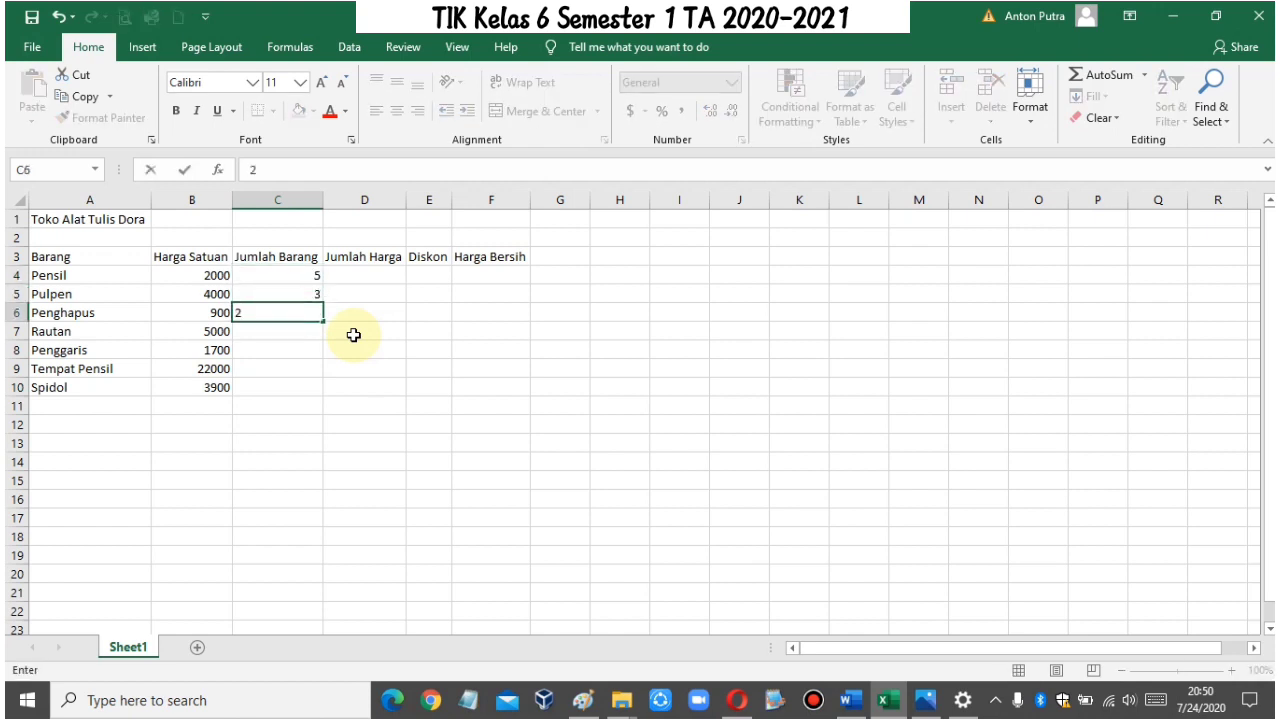
key("Return")
Step: Enter the quantities 2, 4, 3 and 2 for Rautan, Penggaris, Tempat Pensil and Spidol in C7:C10
type("2")
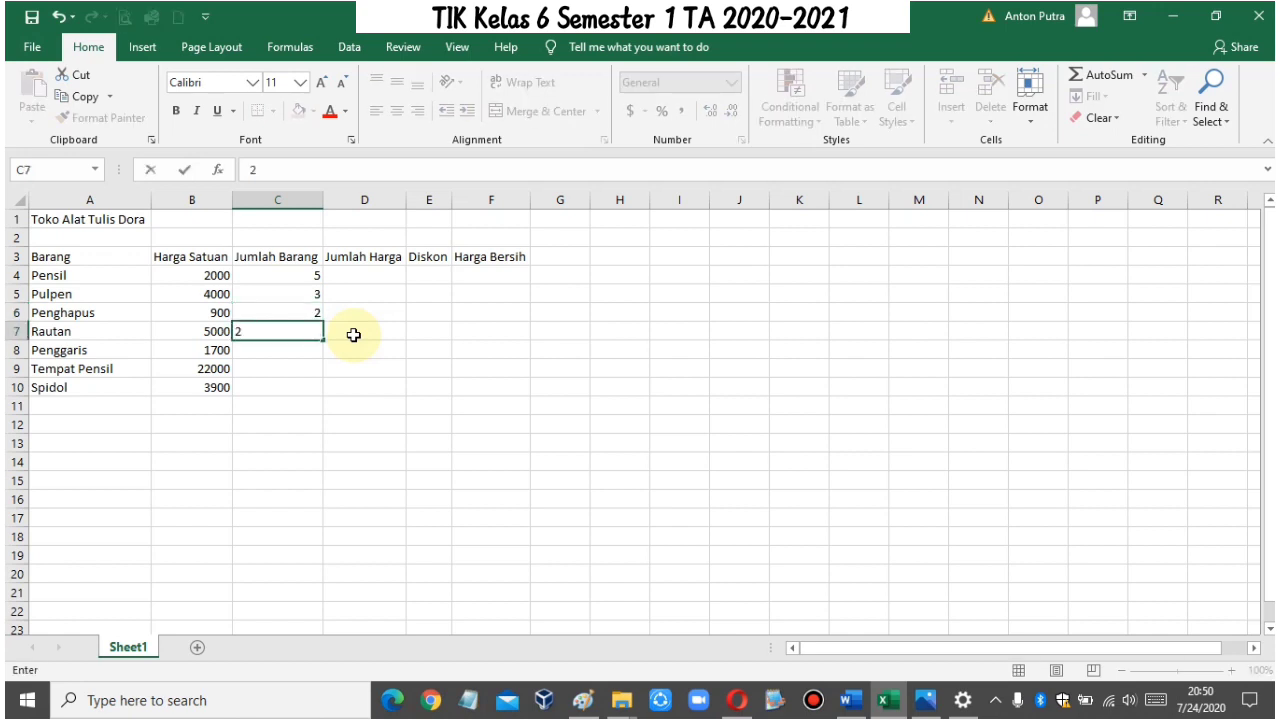
key("Return")
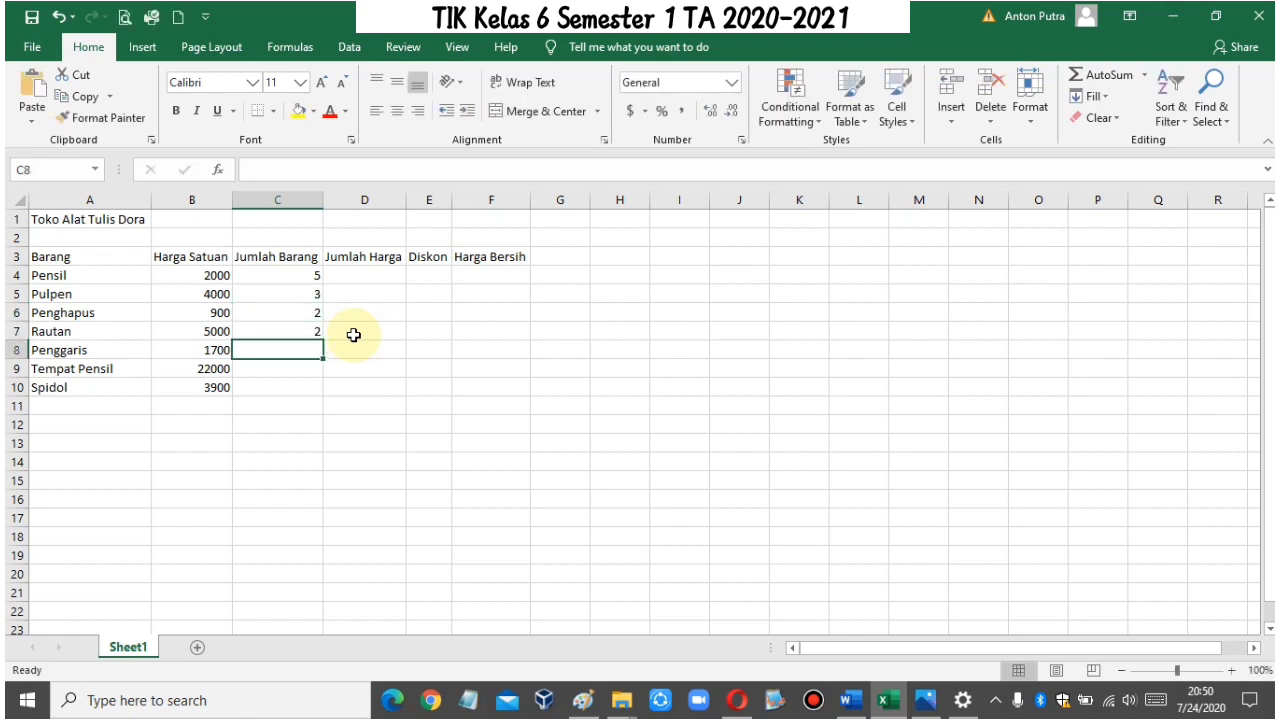
type("4")
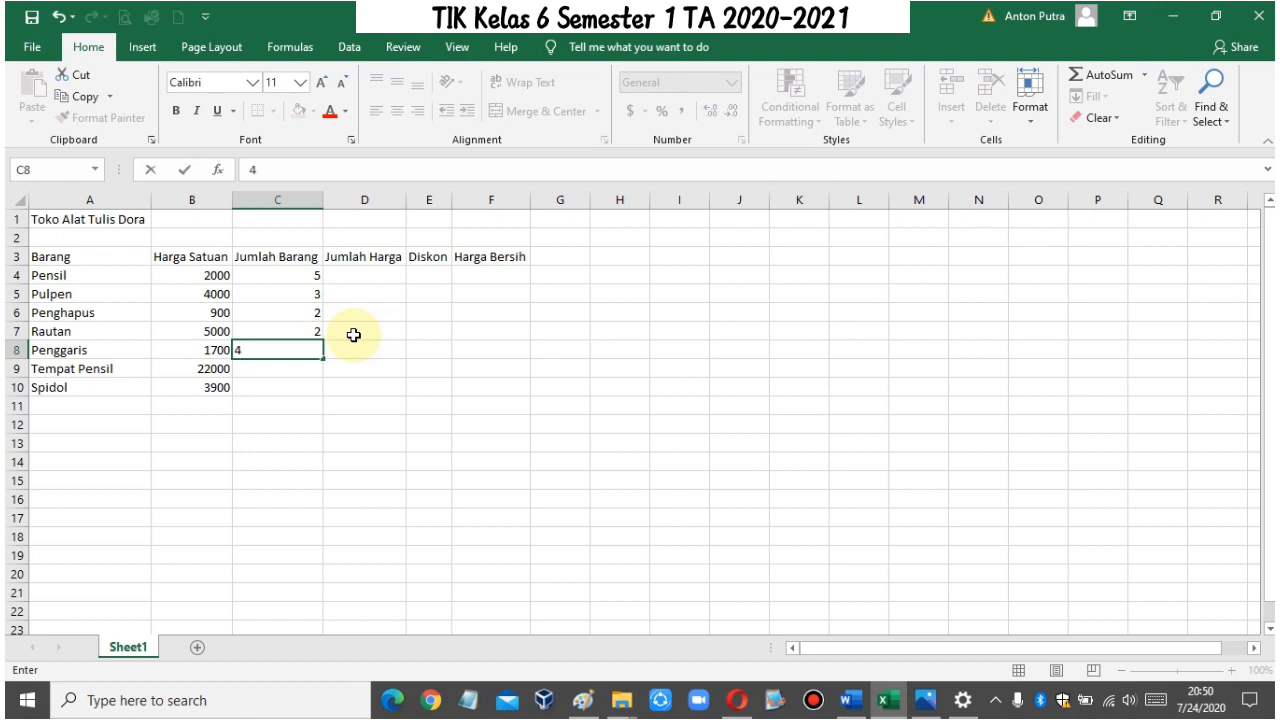
key("Return")
type("3")
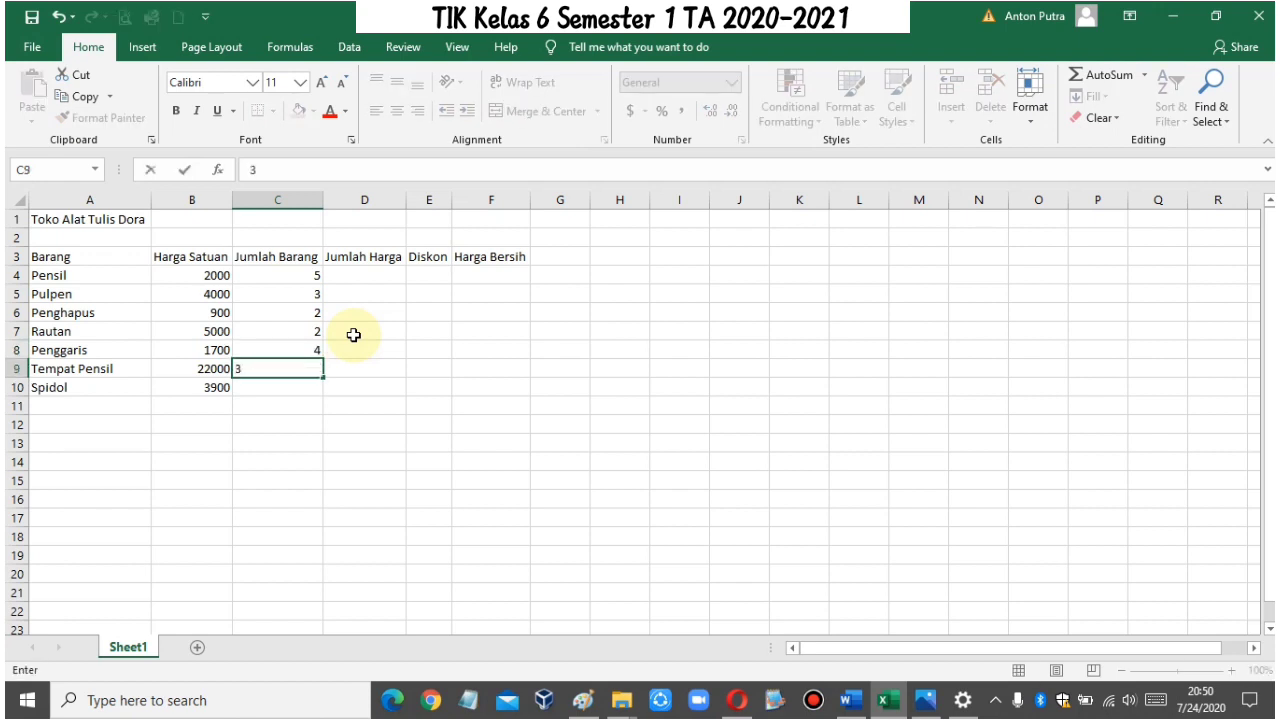
key("Return")
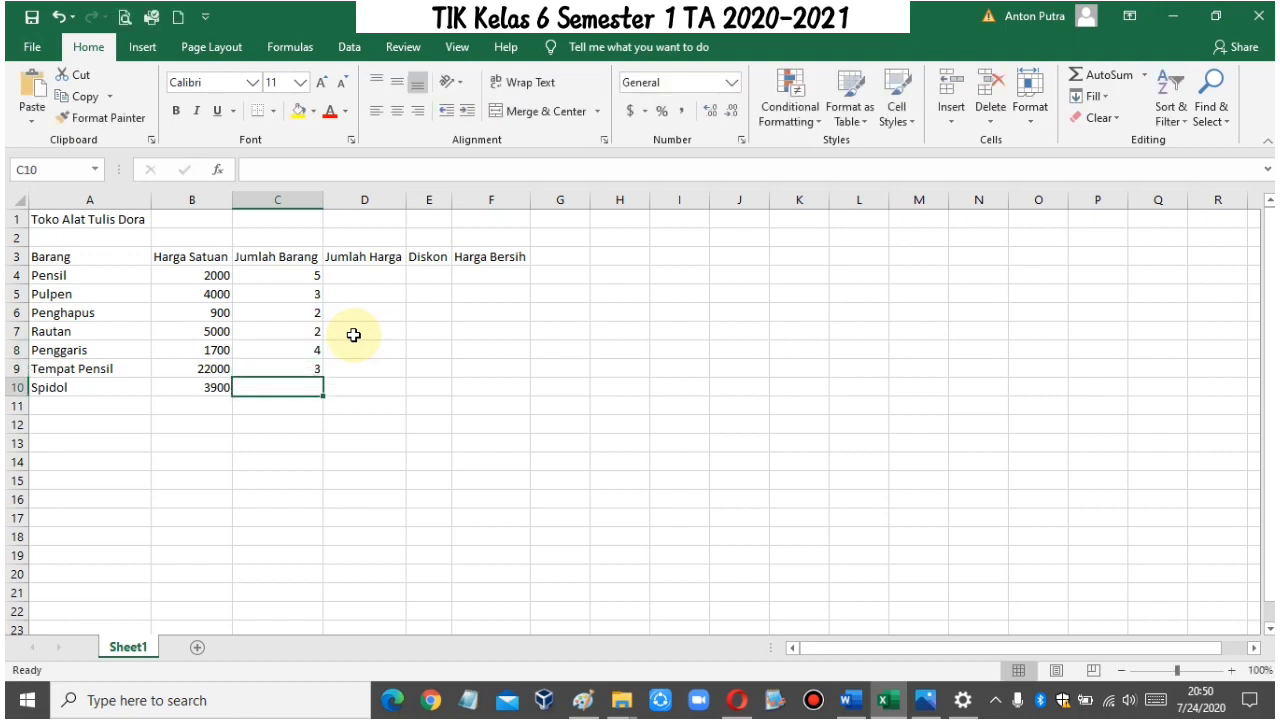
type("2")
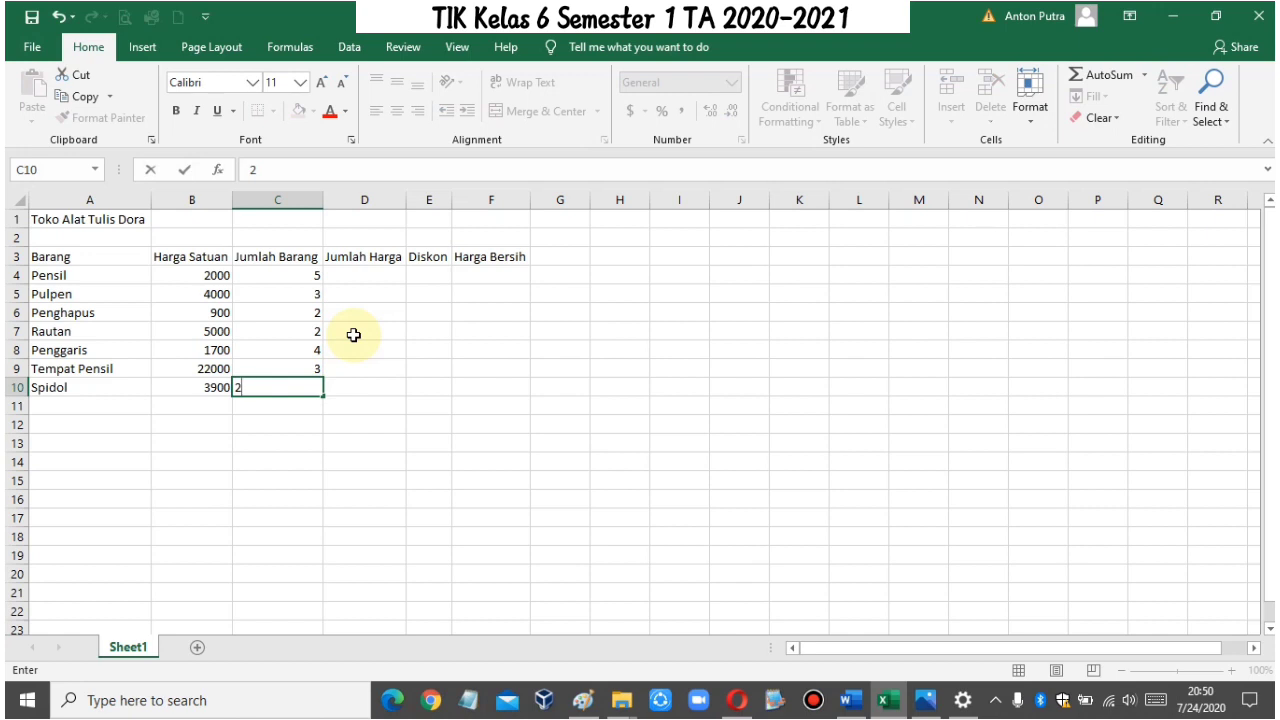
key("Right")
key("Up")
key("Up")
key("Up")
key("Up")
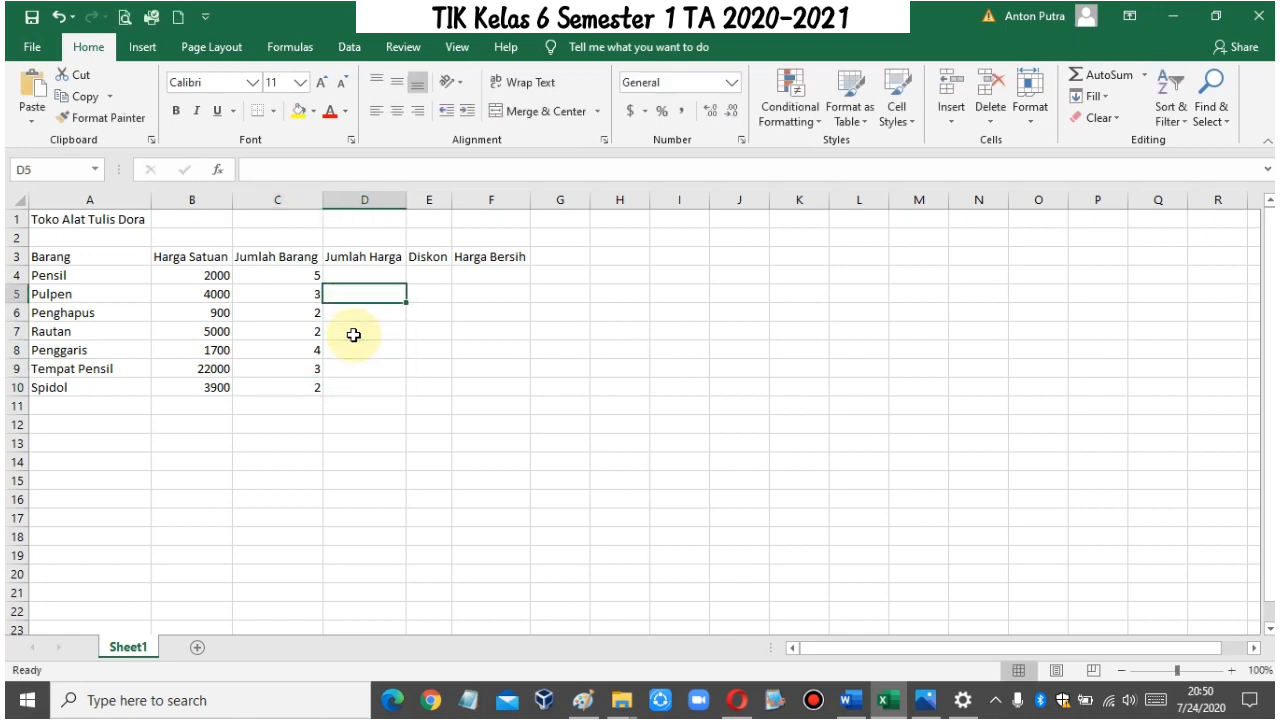
key("Up")
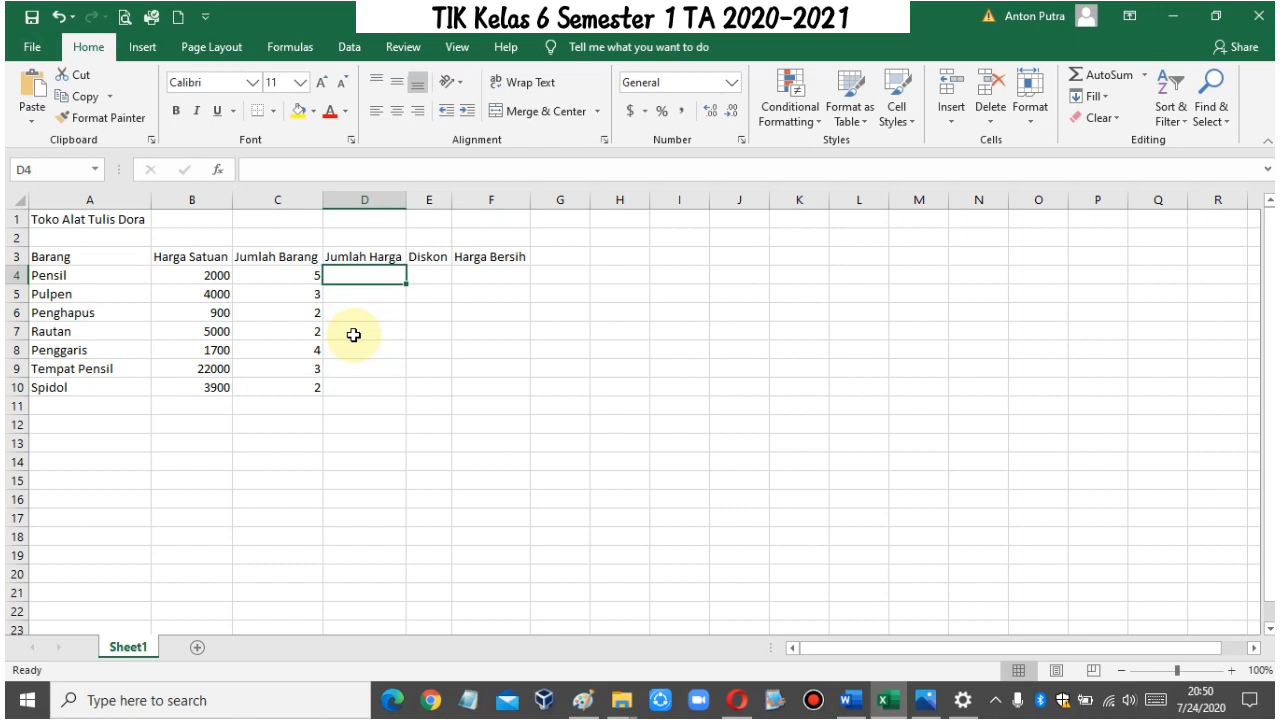
key("Down")
key("Down")
key("Down")
key("Down")
key("Down")
key("Down")
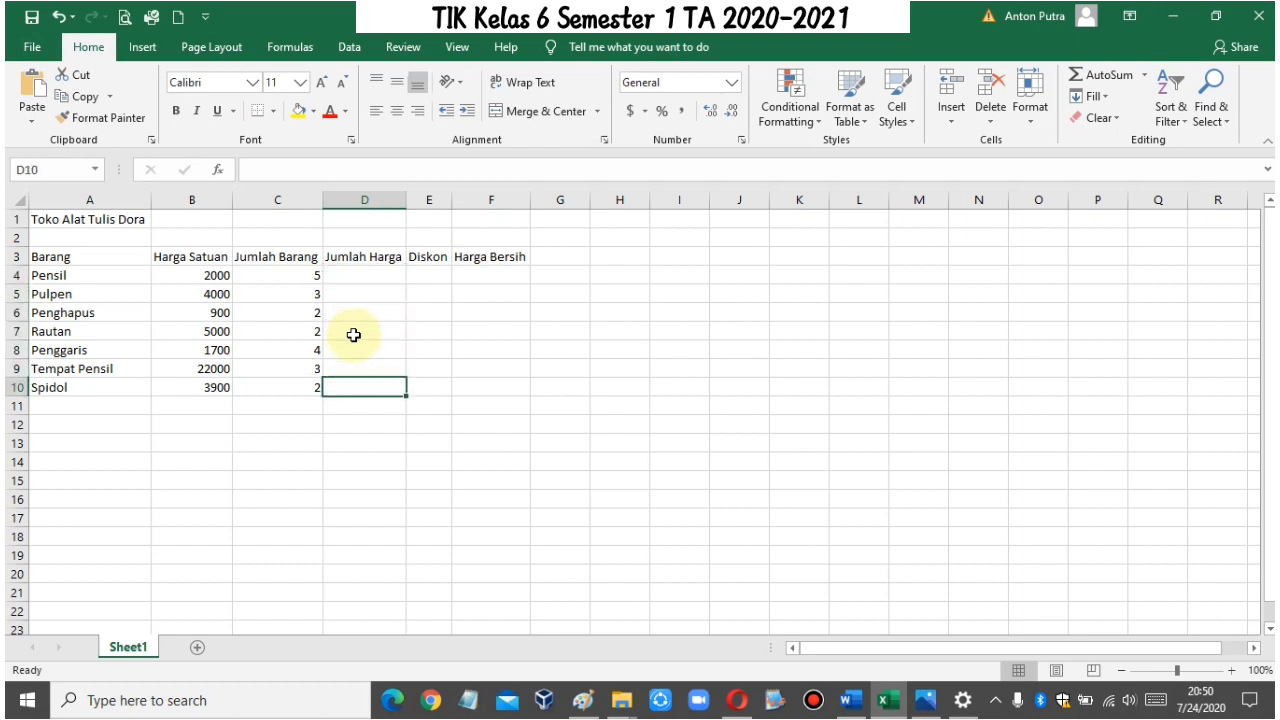
Step: Add the summary labels Jumlah Total in A12 and Pembayaran in A13 below the item list
key("Left")
key("Left")
key("Down")
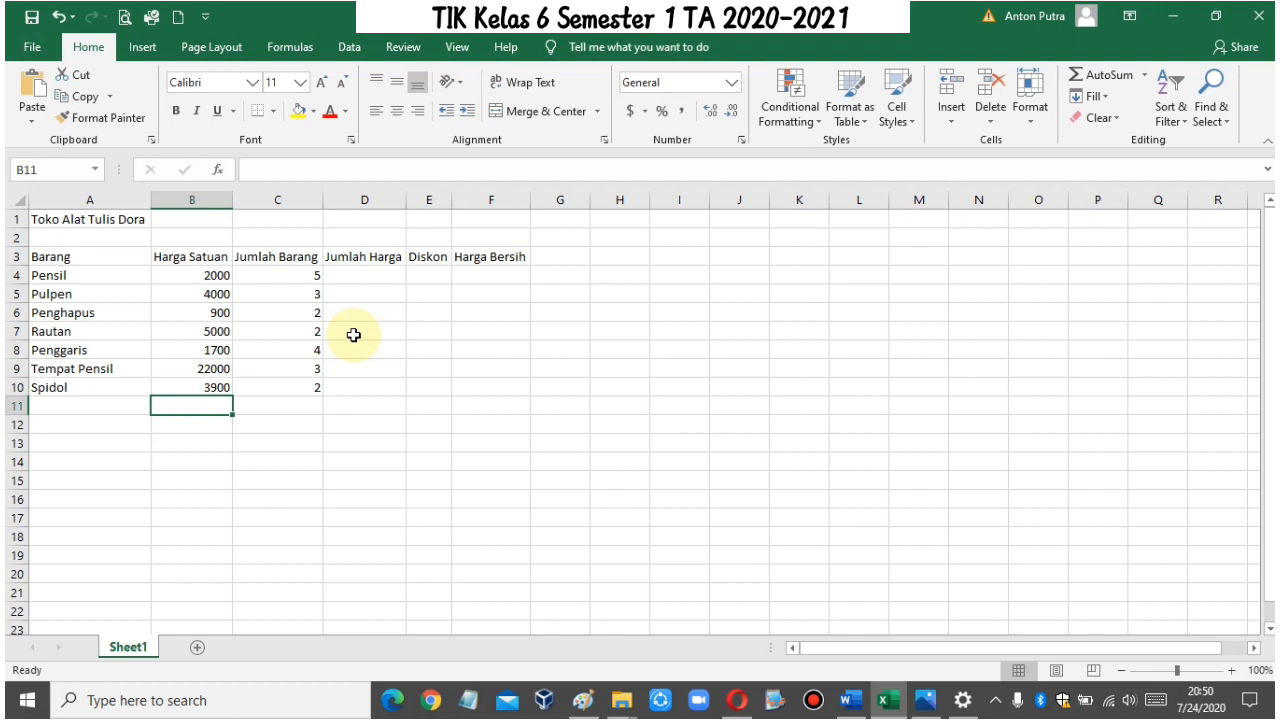
key("Left")
key("Down")
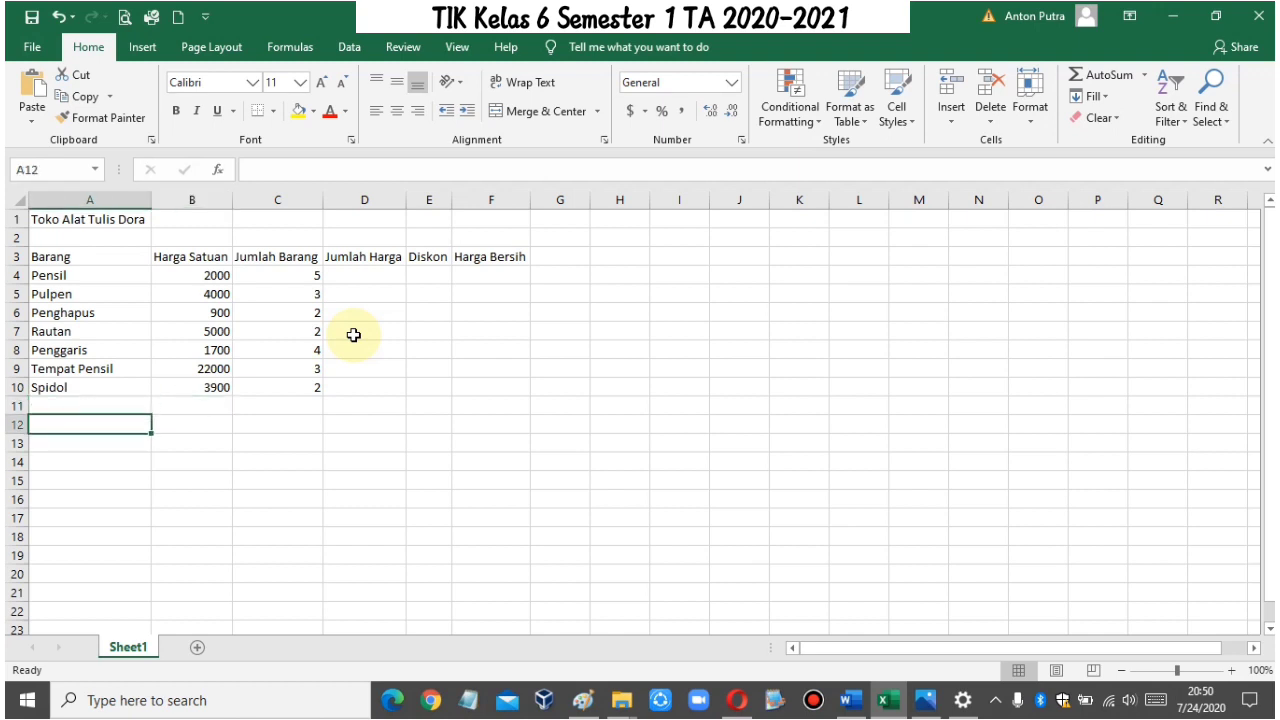
type("Jumlah T")
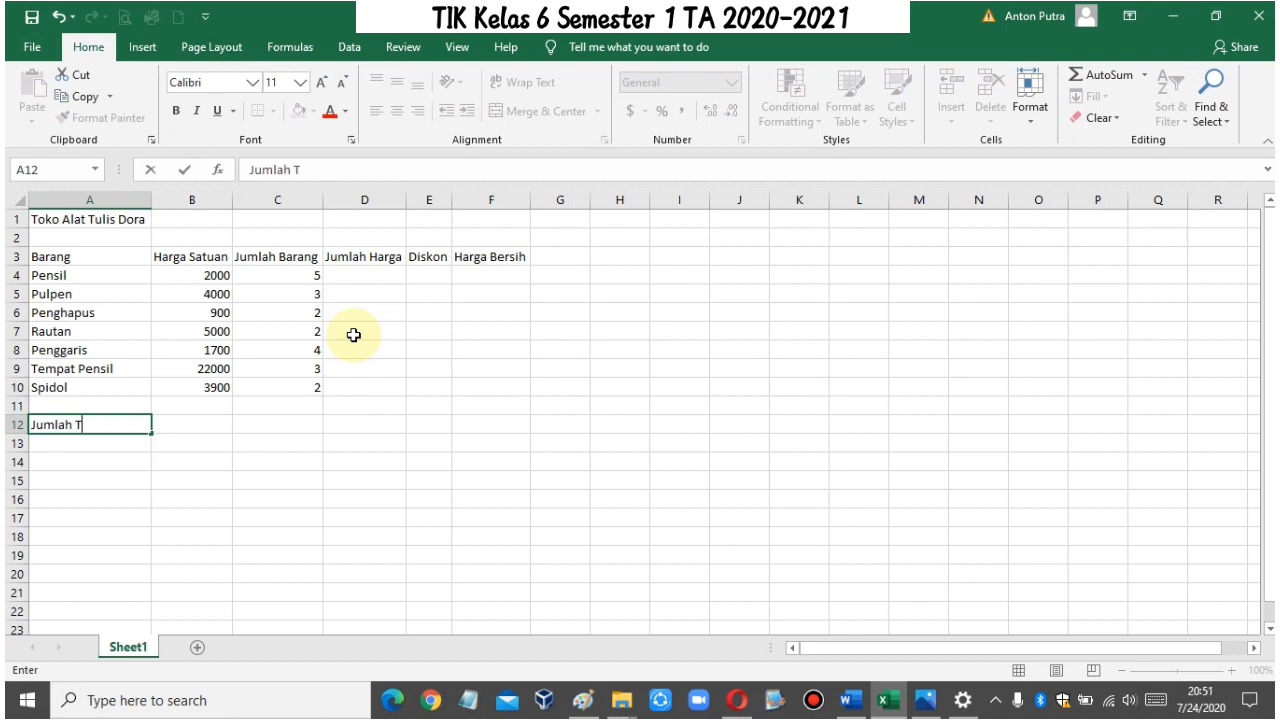
type("otal")
key("Return")
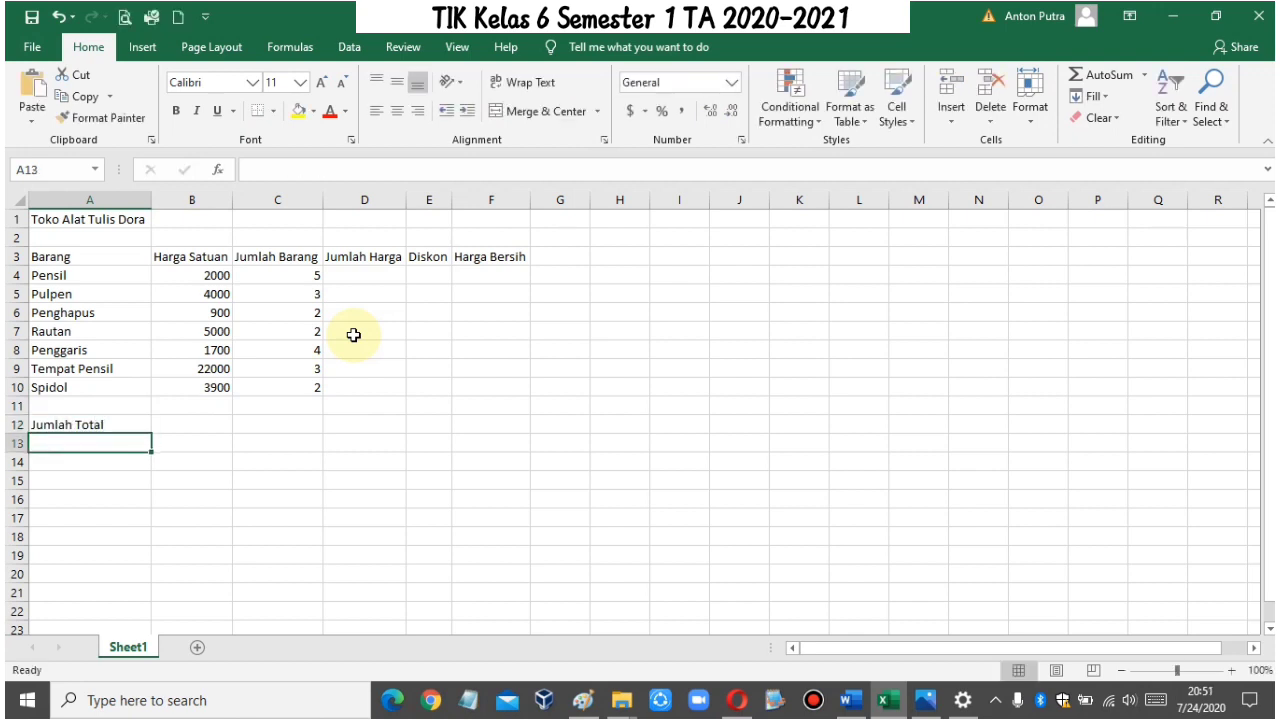
type("Pembayaran")
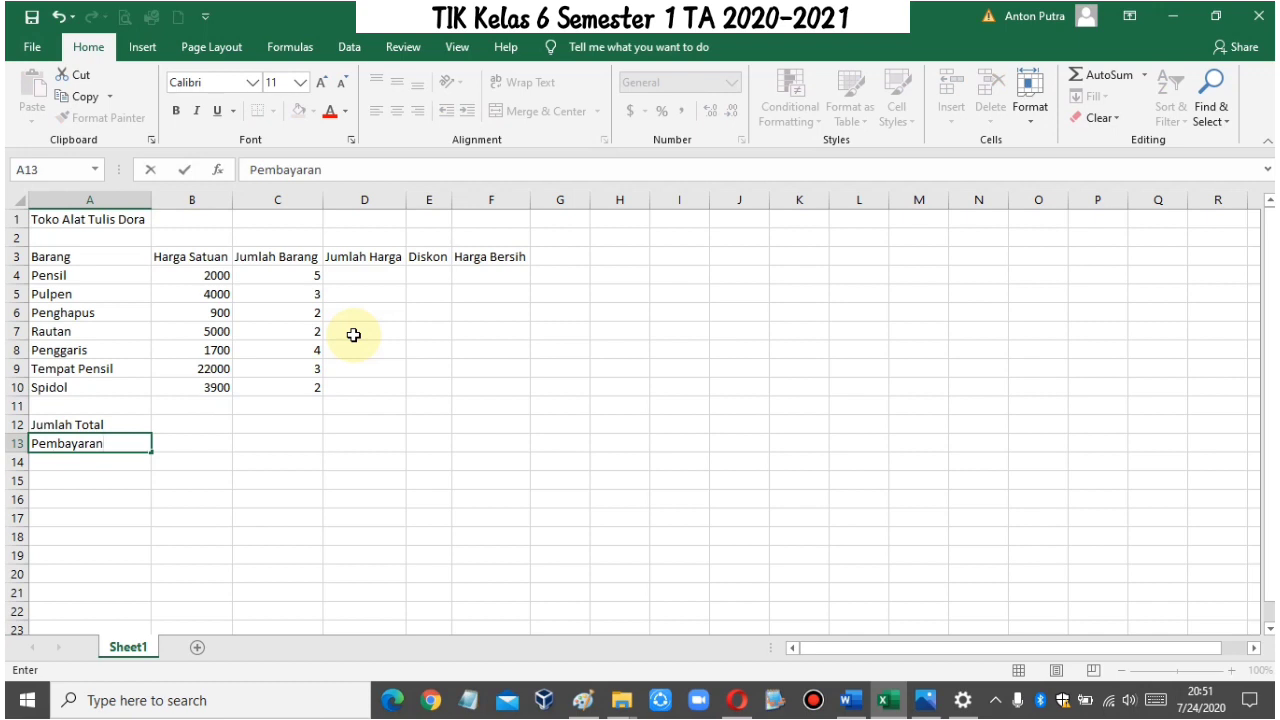
key("Tab")
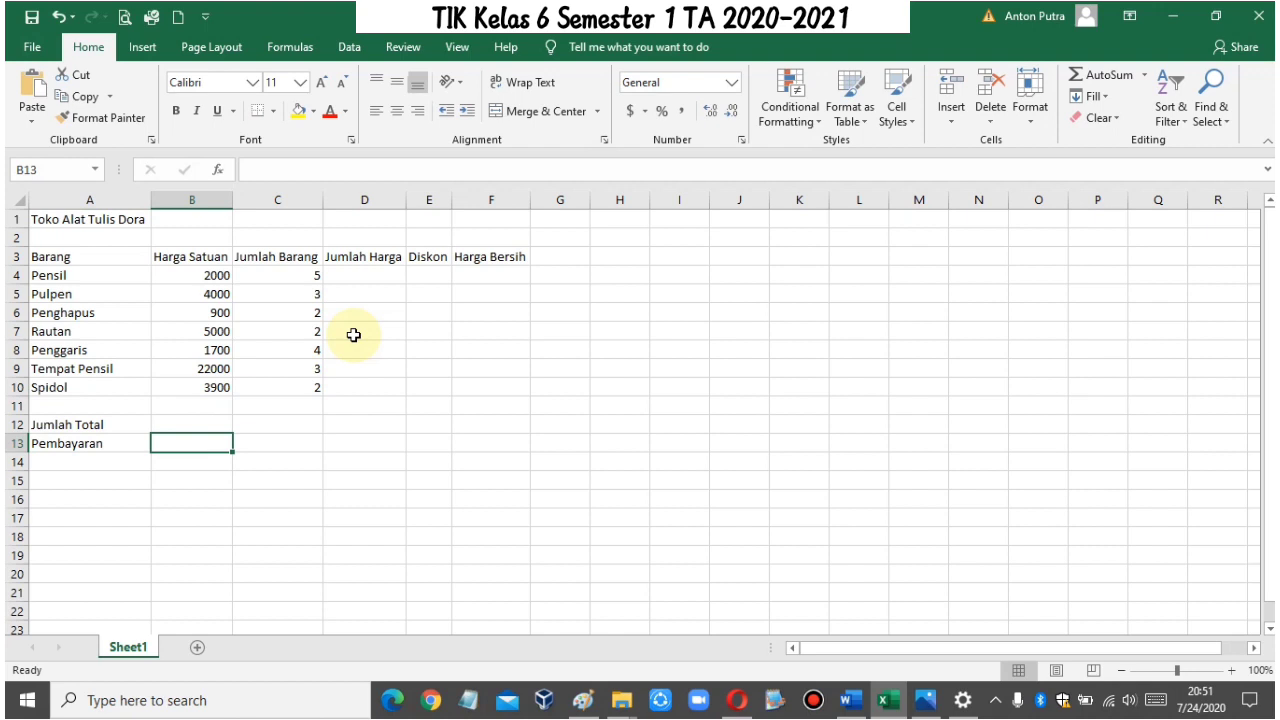
Step: Add the summary label Kembalian in A14 below Pembayaran
key("Return")
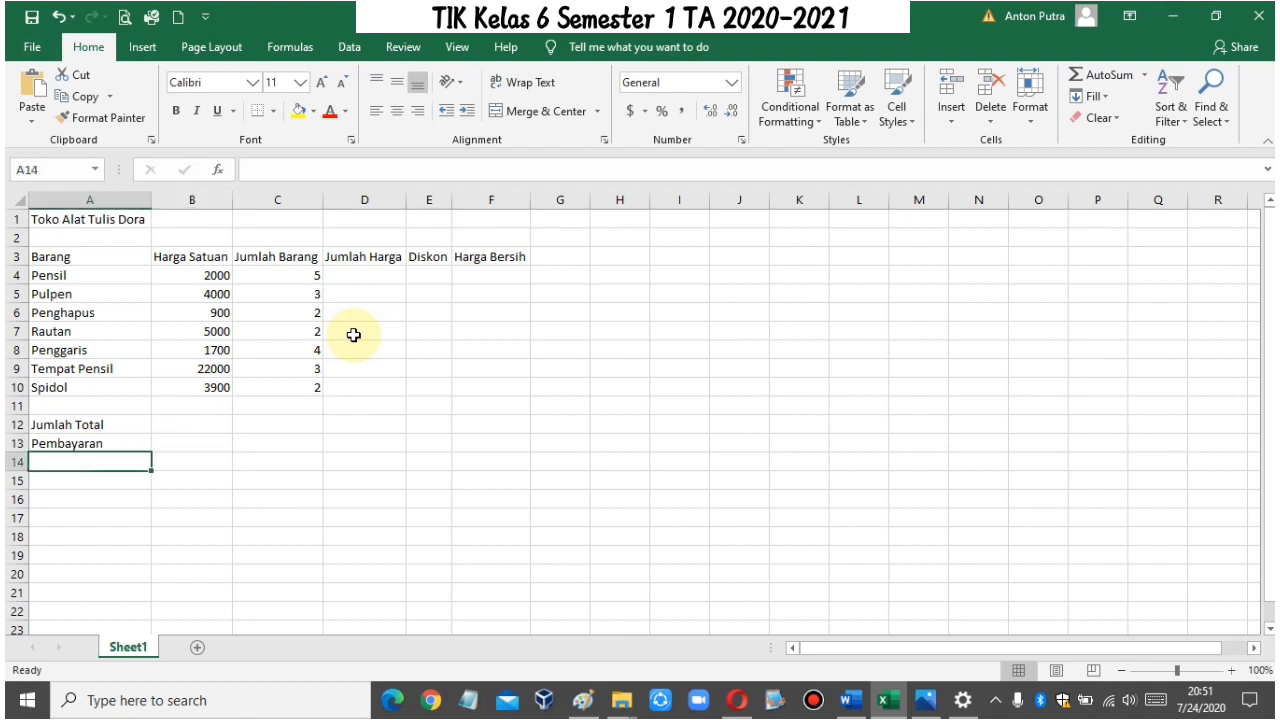
type("Kembalian")
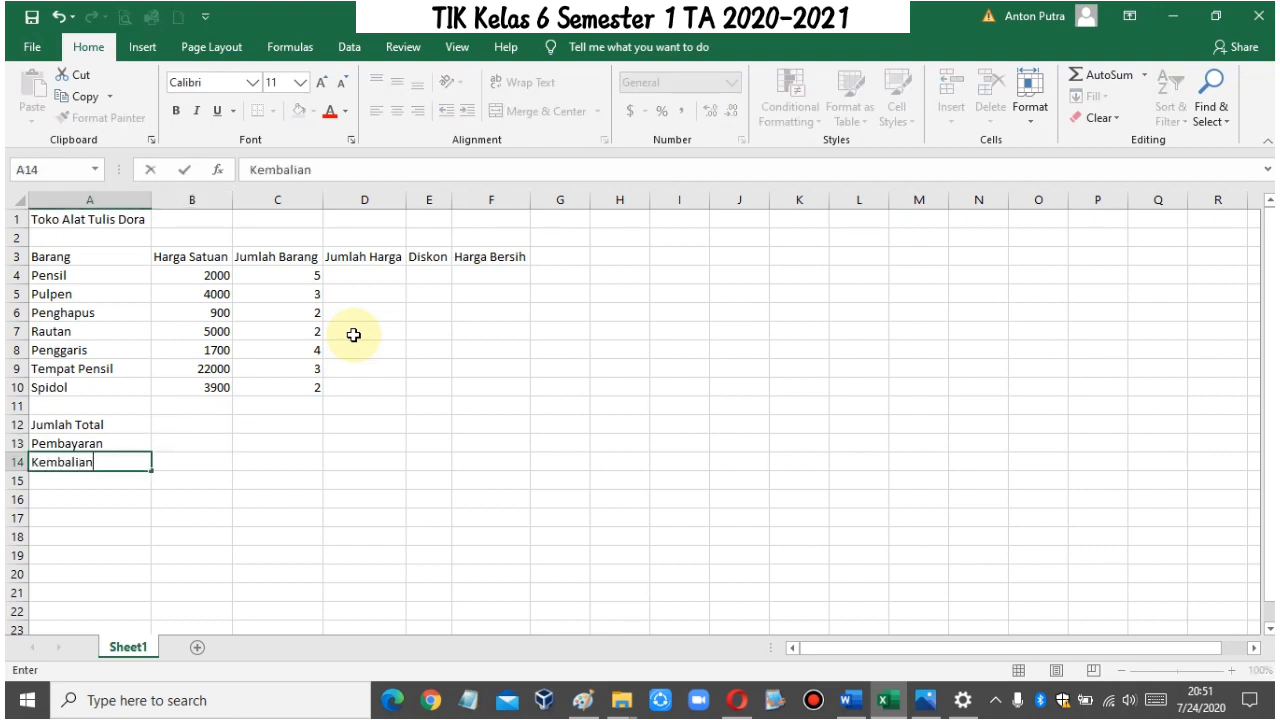
key("Tab")
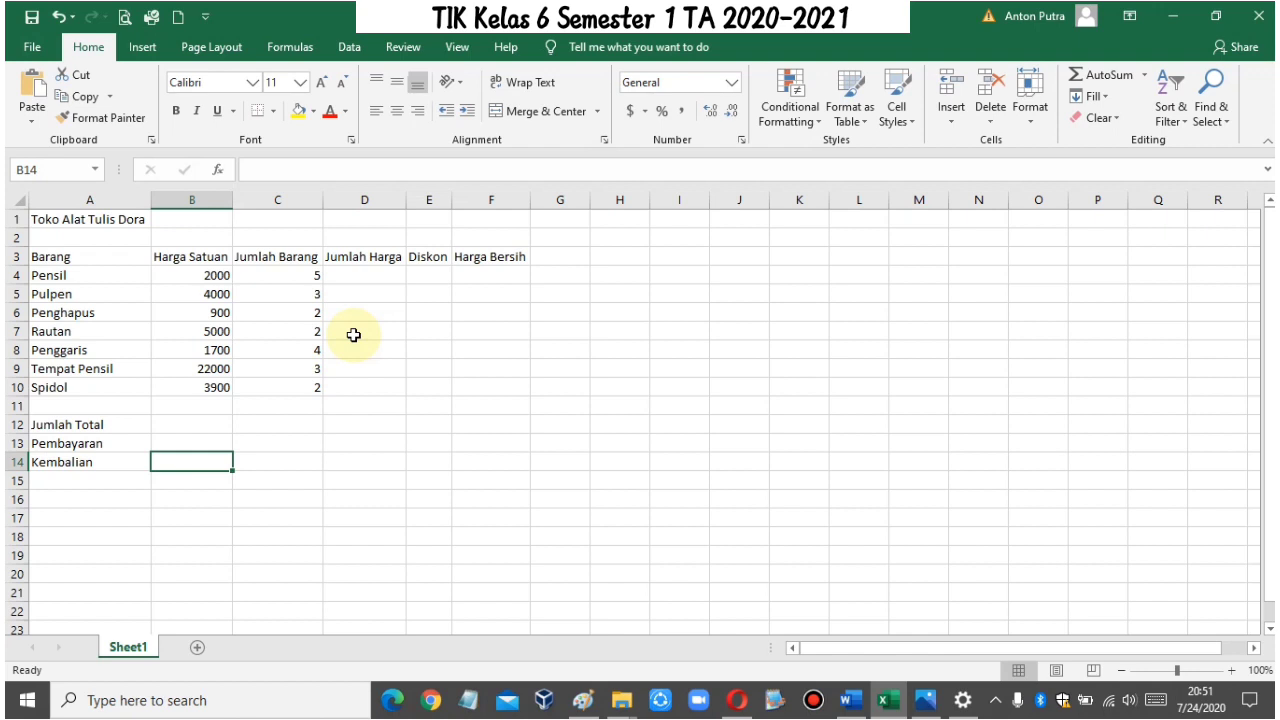
key("Left")
key("Up")
key("Right")
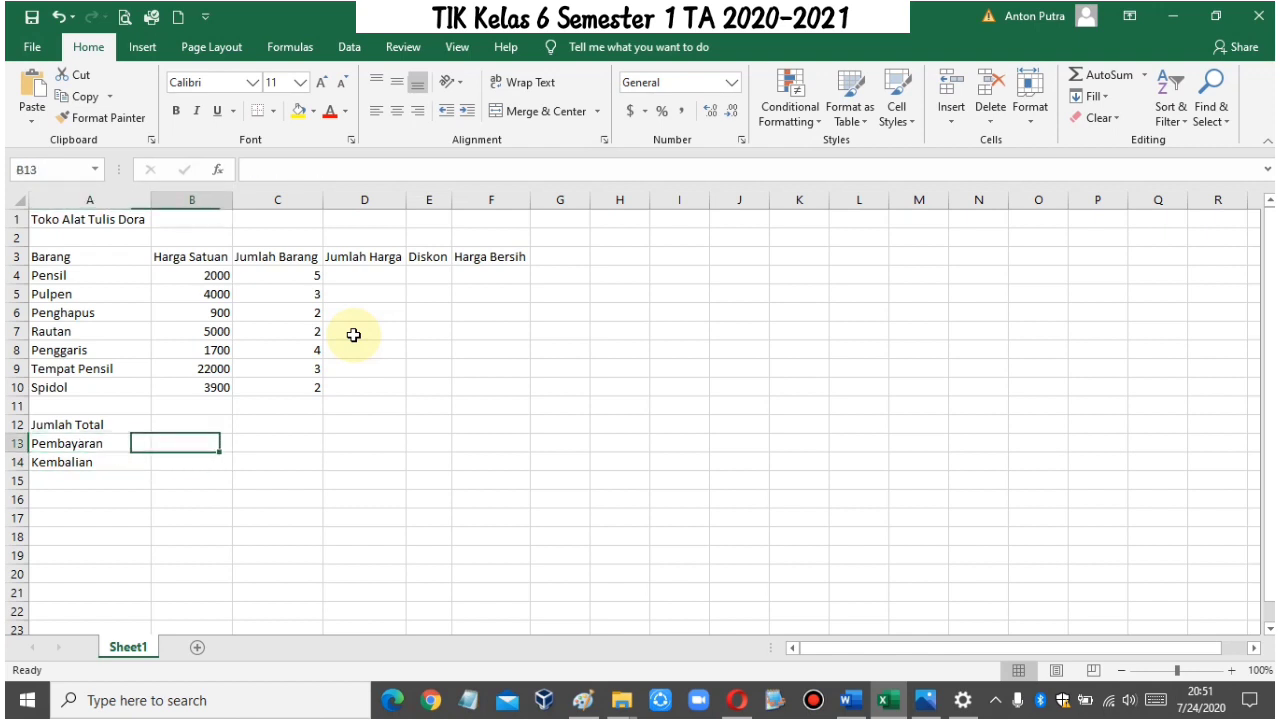
key("Up")
key("Left")
key("Down")
key("Down")
key("Up")
key("Up")
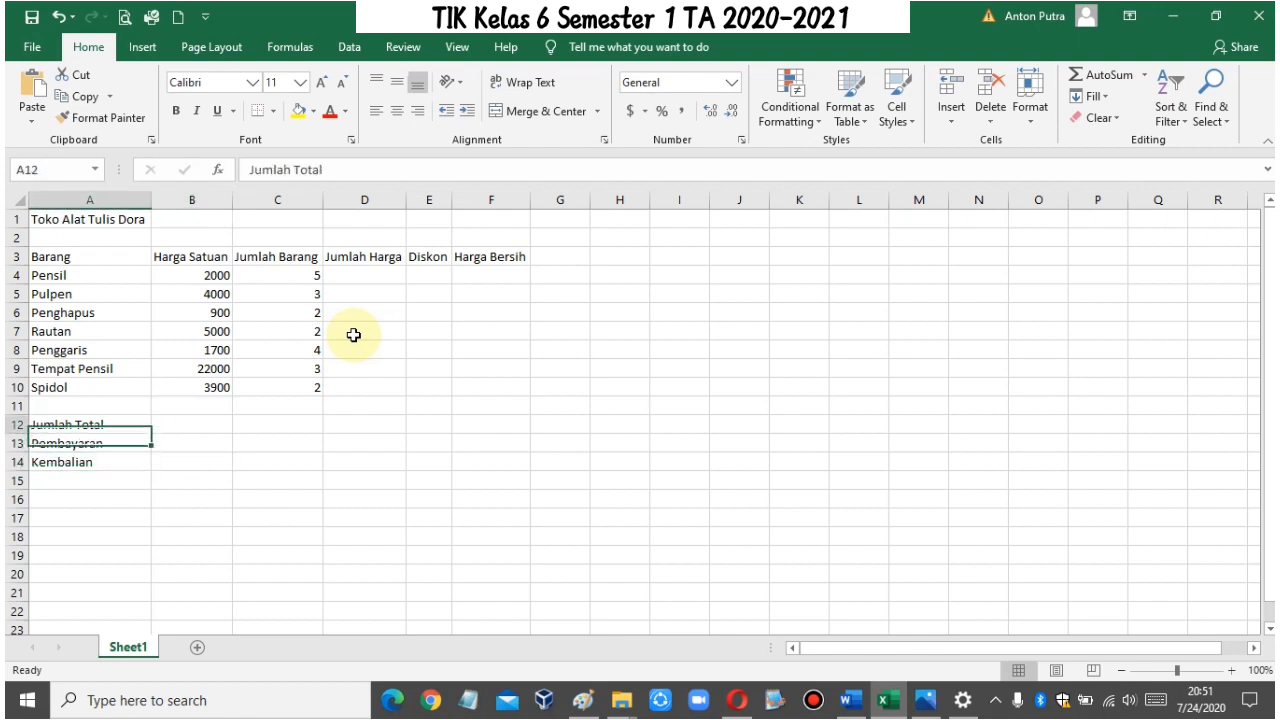
key("Down")
key("Down")
key("Right")
key("Up")
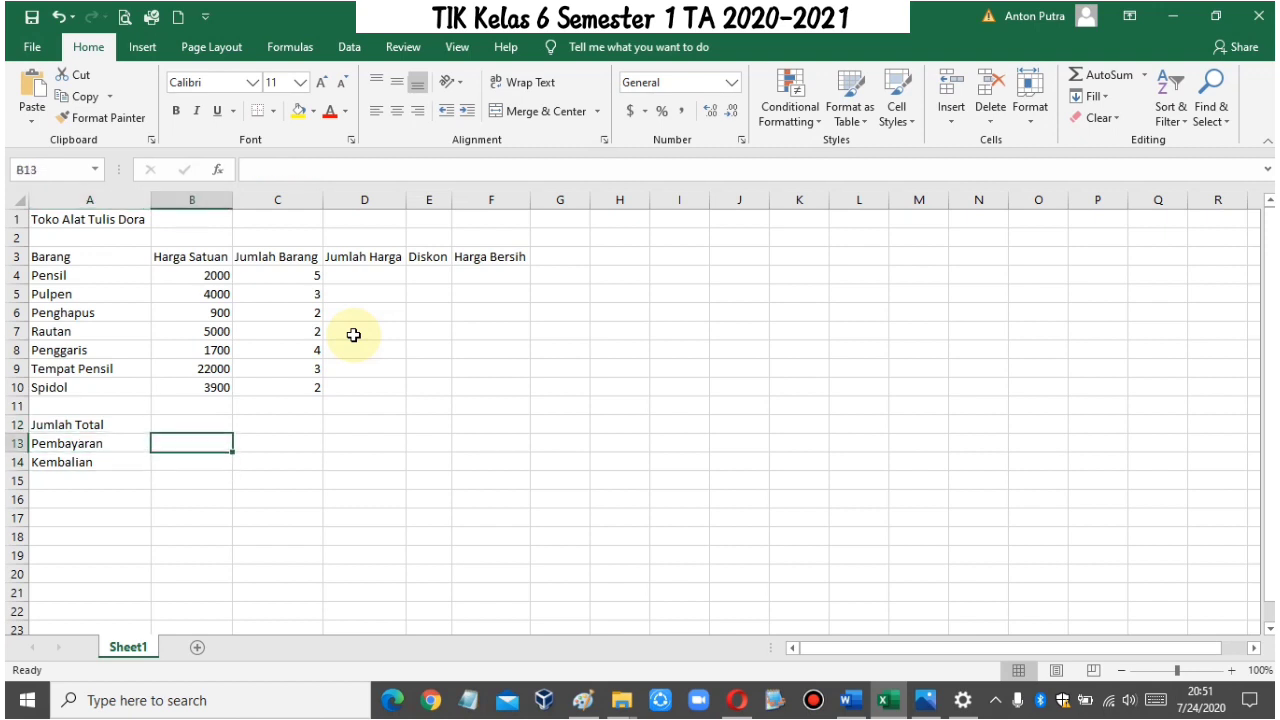
key("Left")
key("Up")
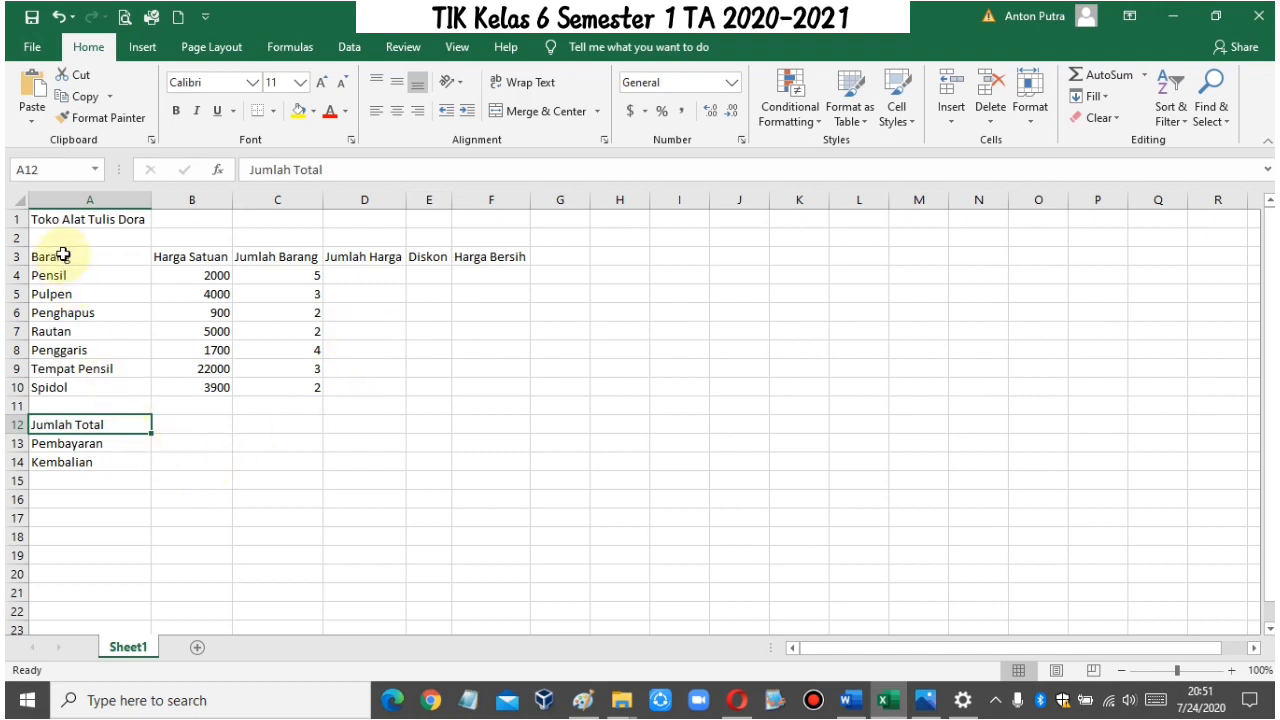
Step: Apply All Borders to the table range A3:F14, from the header row through the Kembalian row
left_click_drag(63, 256, 515, 467)
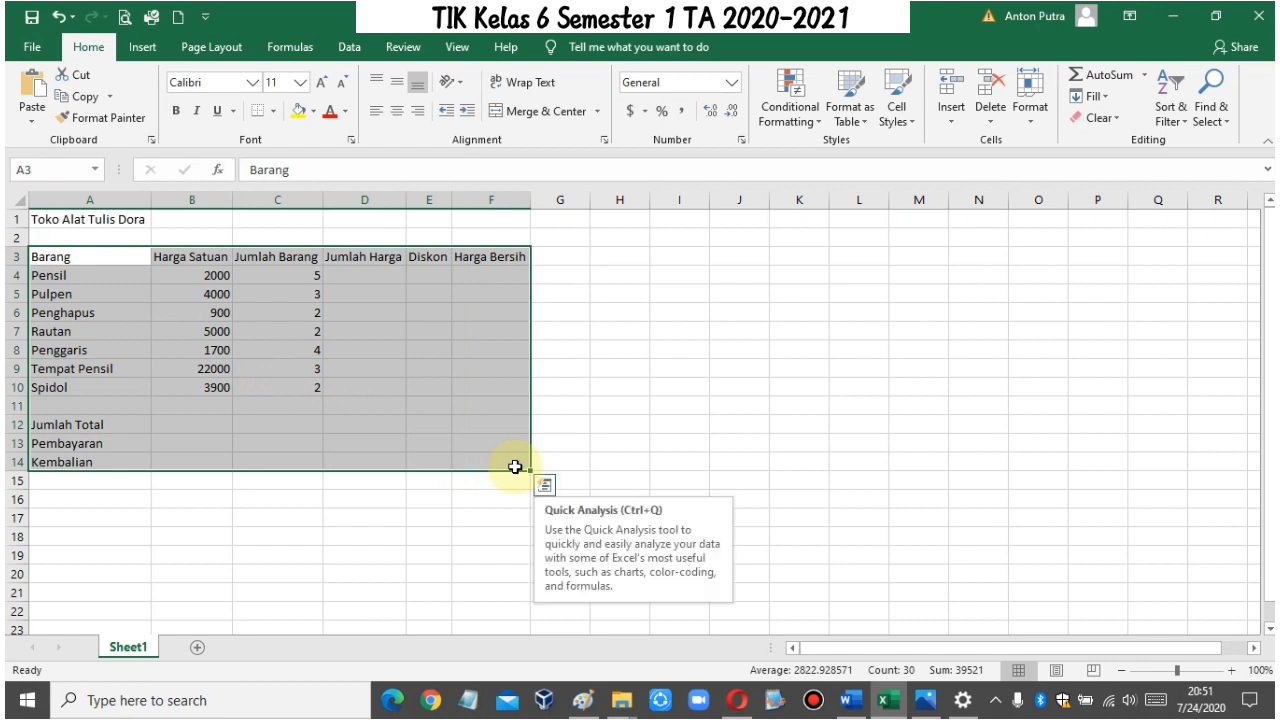
left_click(275, 115)
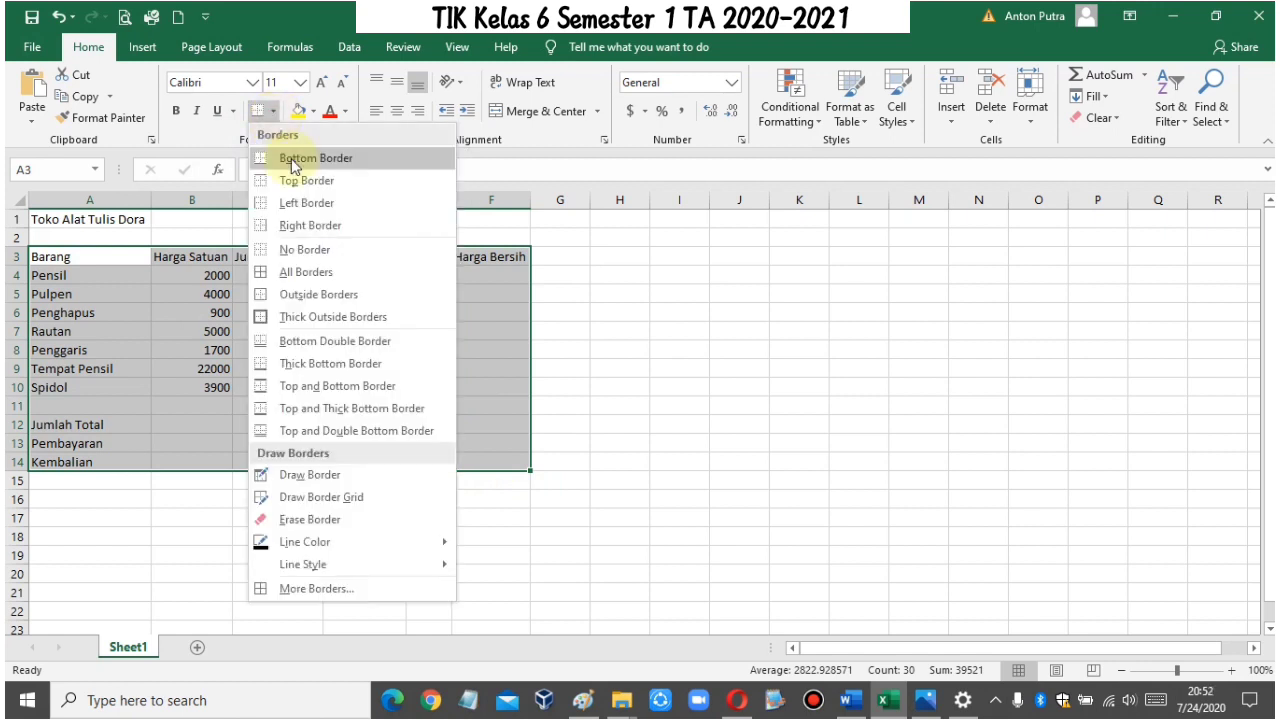
left_click(318, 282)
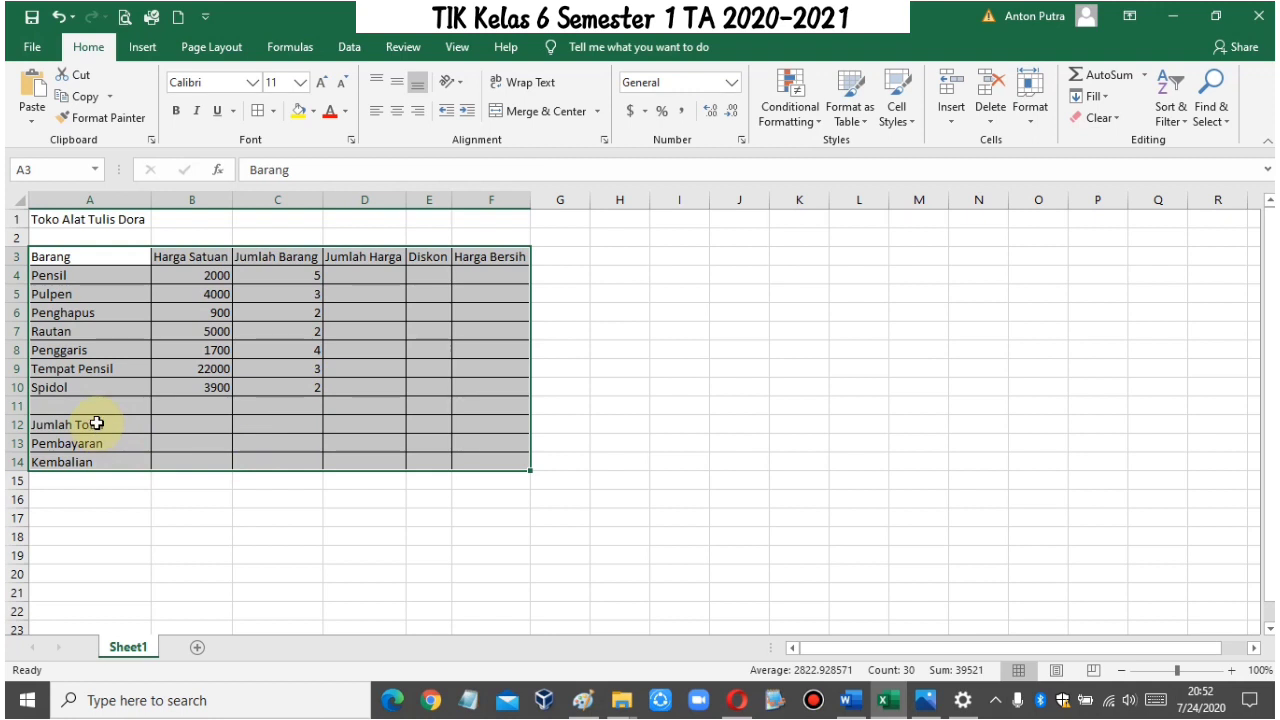
Step: Merge Across the summary rows in A12:D14 and center the labels Jumlah Total, Pembayaran and Kembalian
left_click_drag(97, 426, 391, 460)
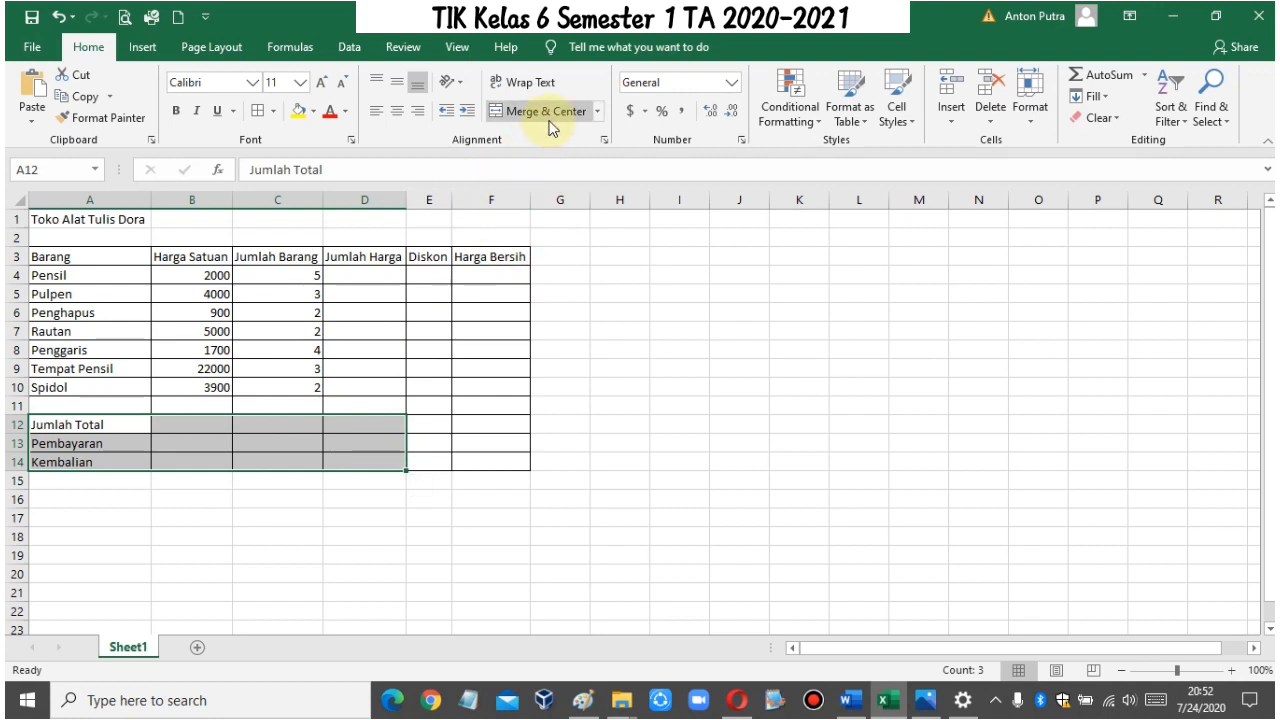
left_click(599, 114)
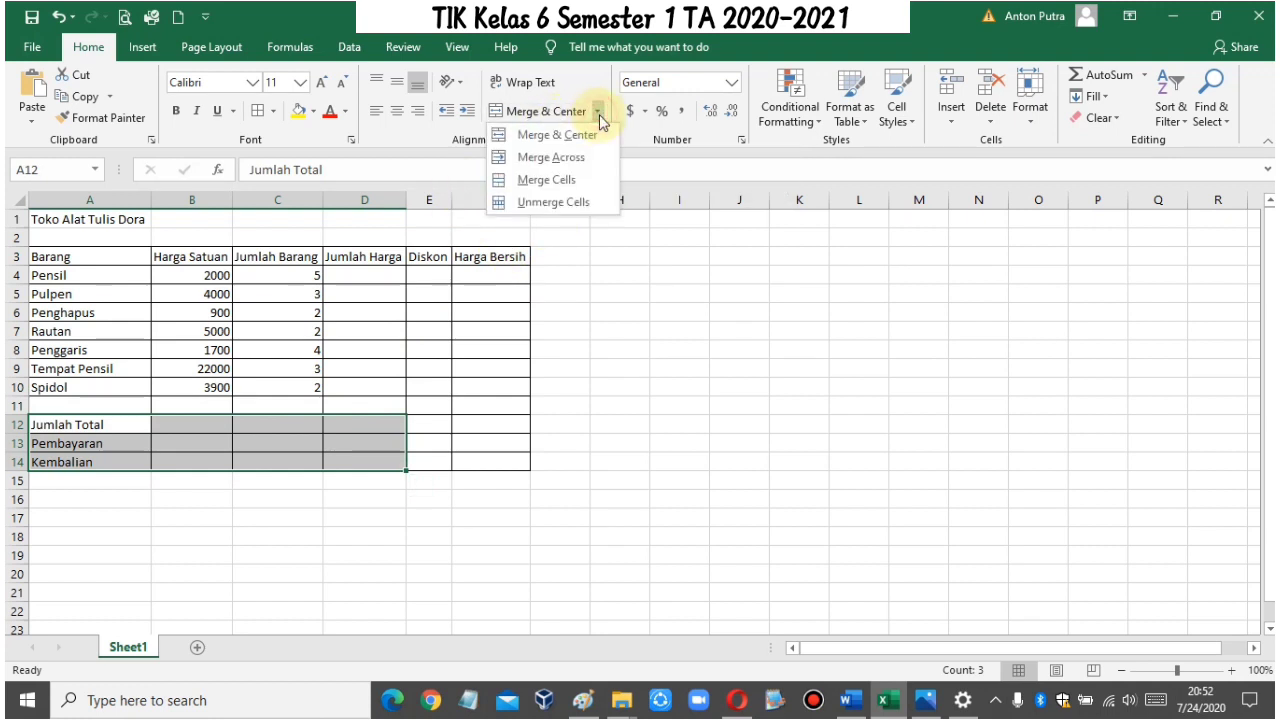
left_click(550, 157)
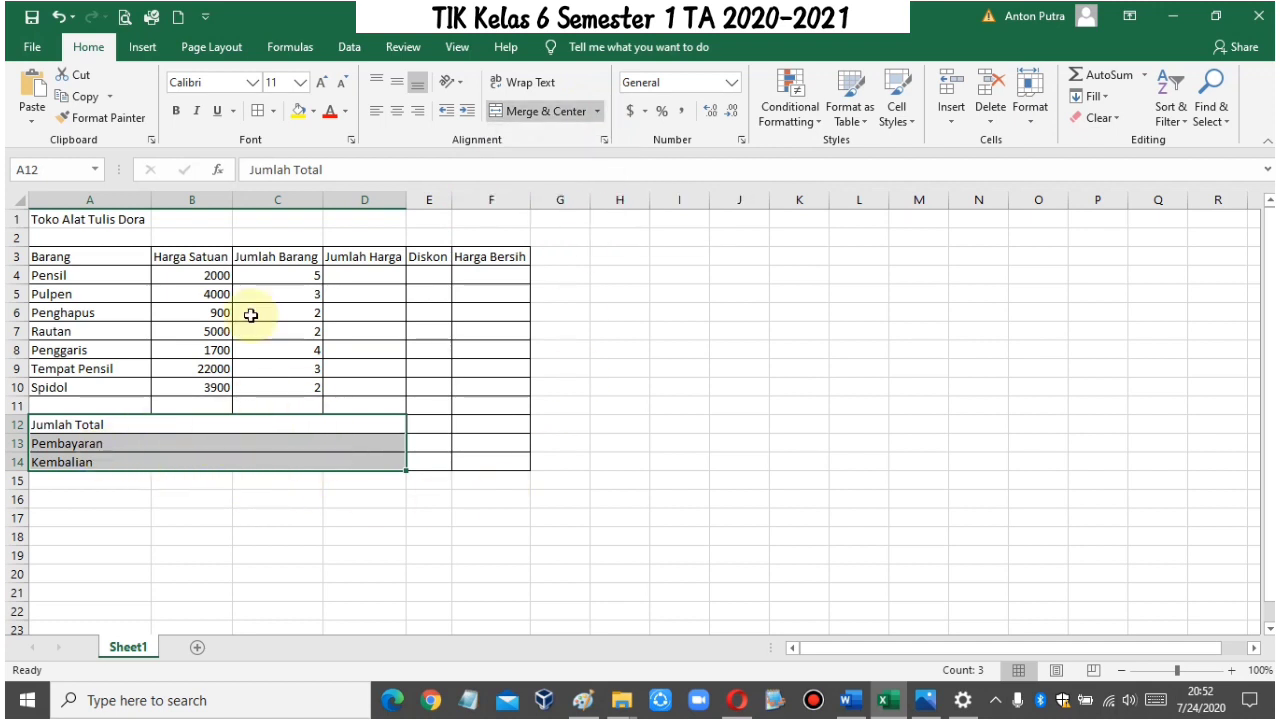
left_click(398, 120)
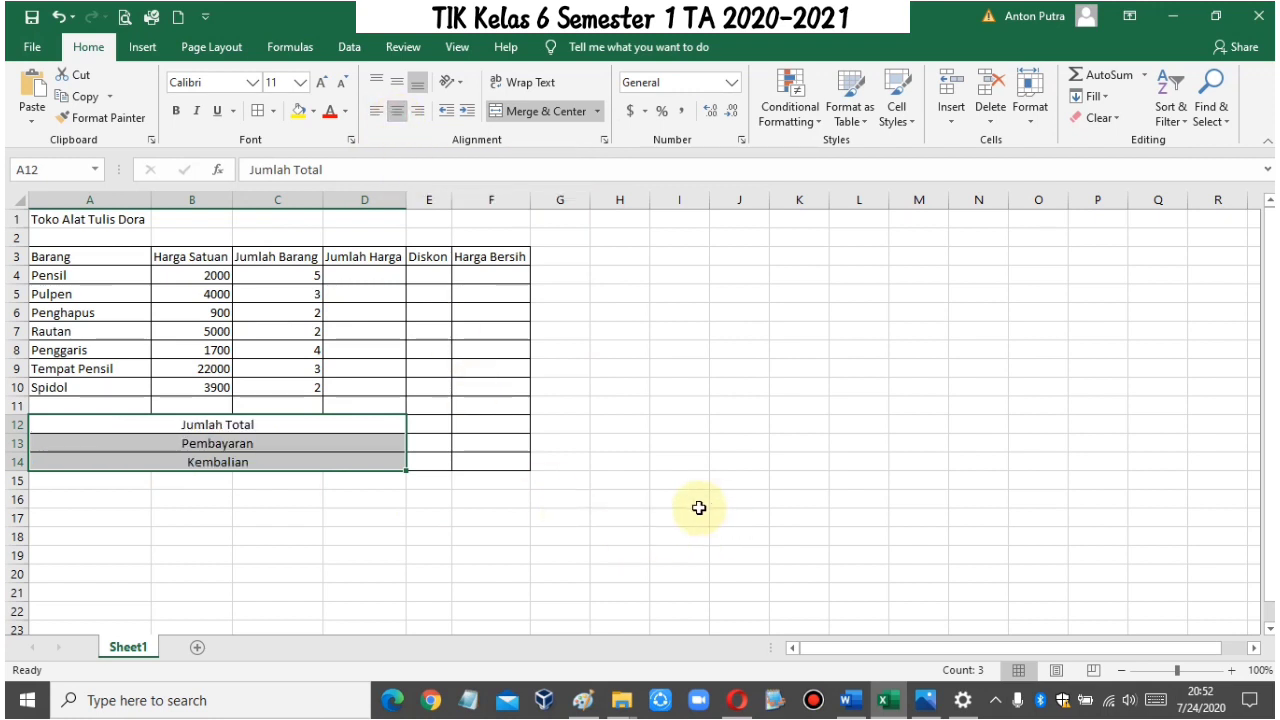
left_click(562, 483)
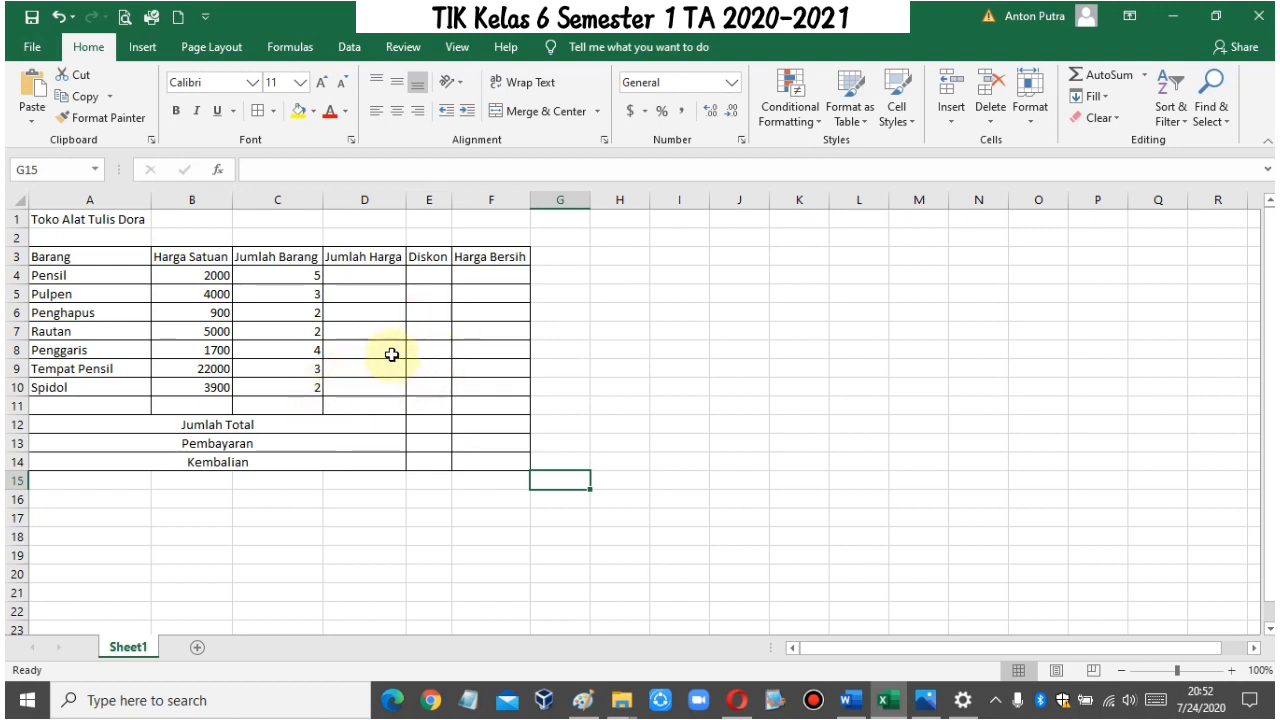
Step: Enter the formula =b4*c4 in D4 to multiply Pensil's unit price by its quantity under Jumlah Harga
left_click(366, 277)
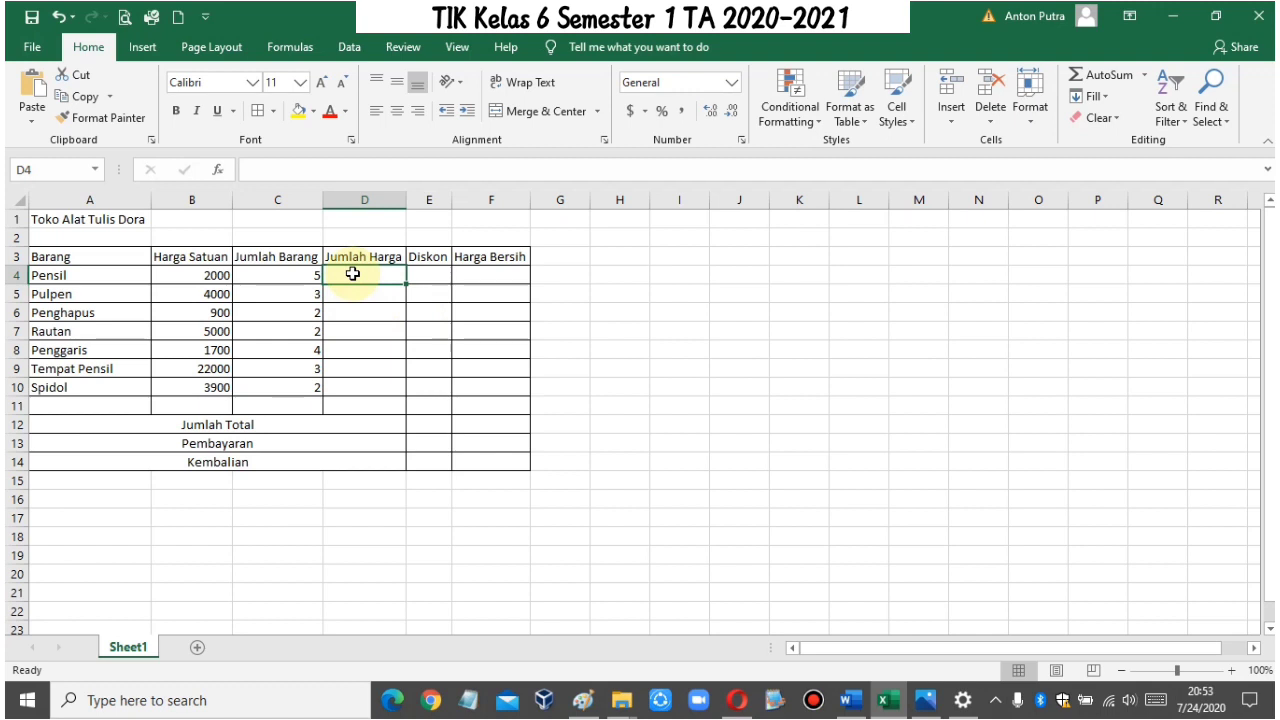
left_click(222, 277)
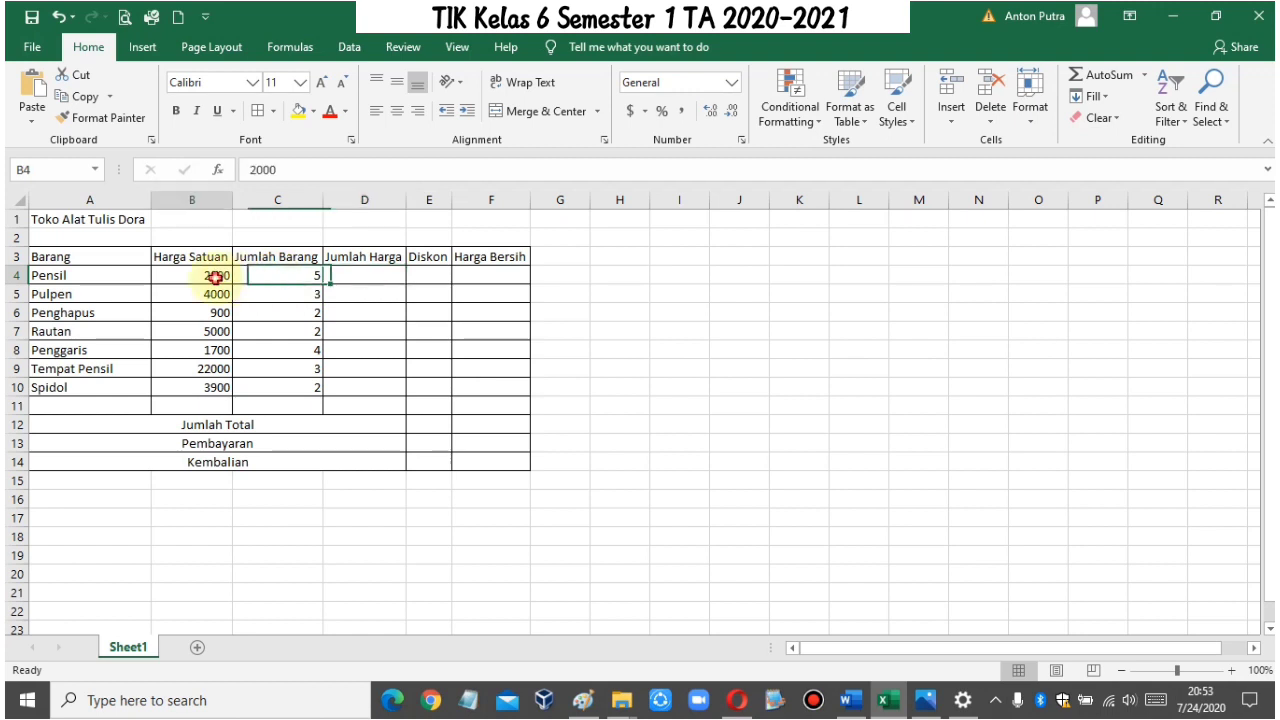
left_click(263, 275)
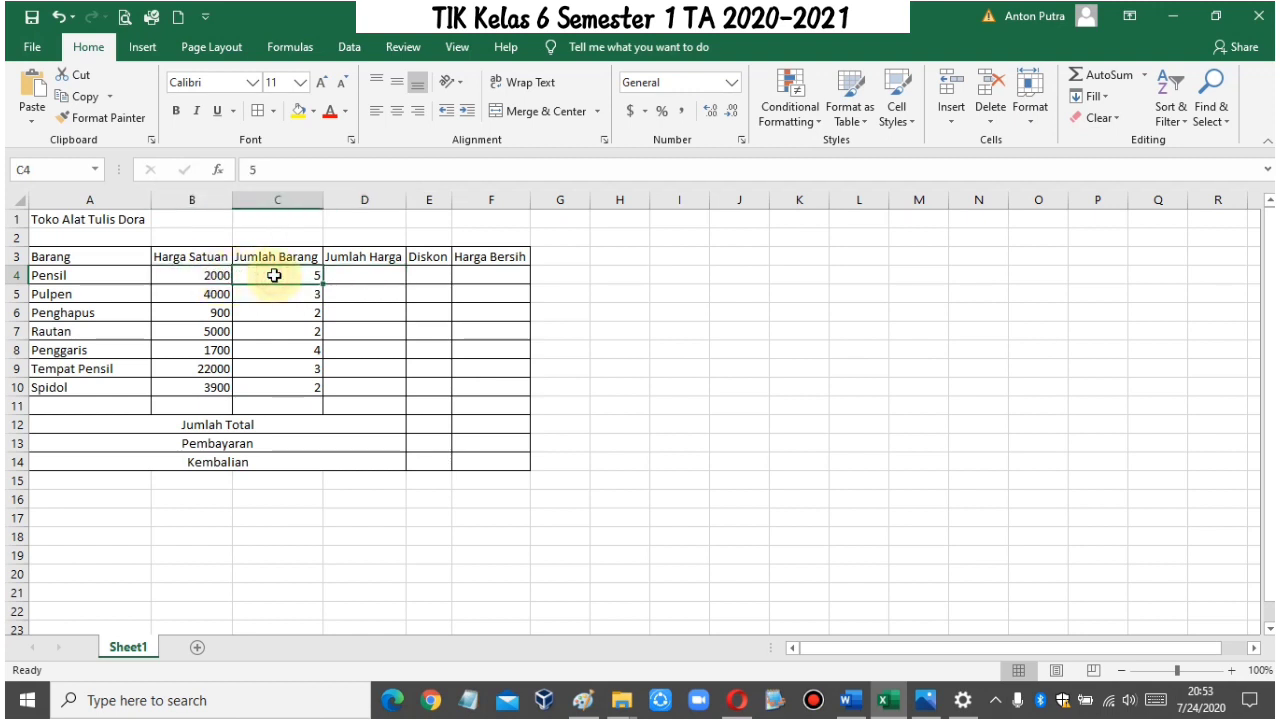
left_click(366, 276)
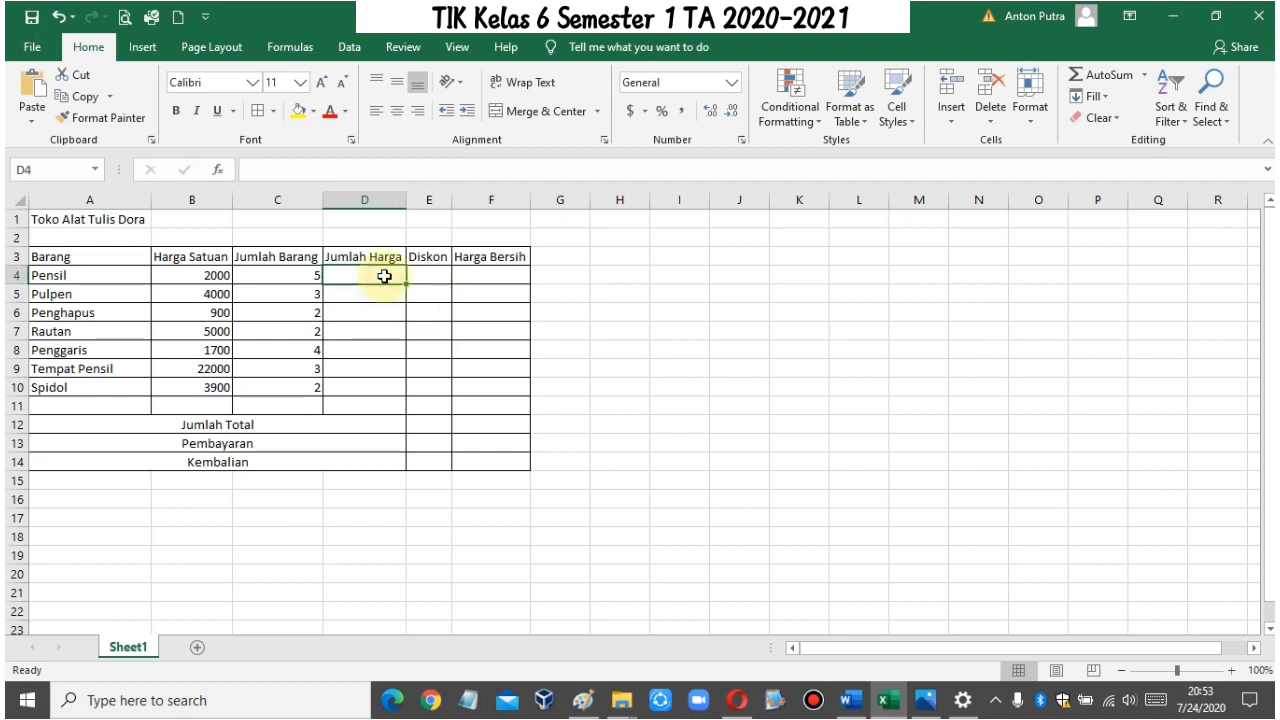
type("=")
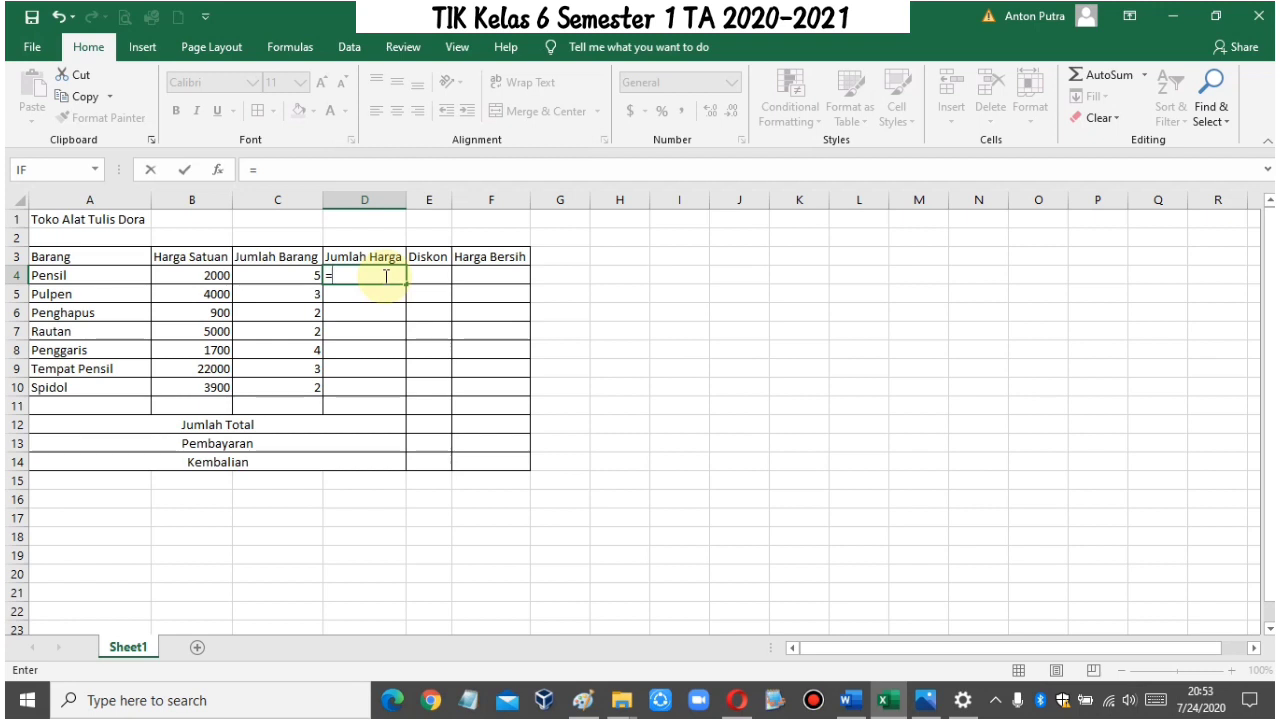
type("b")
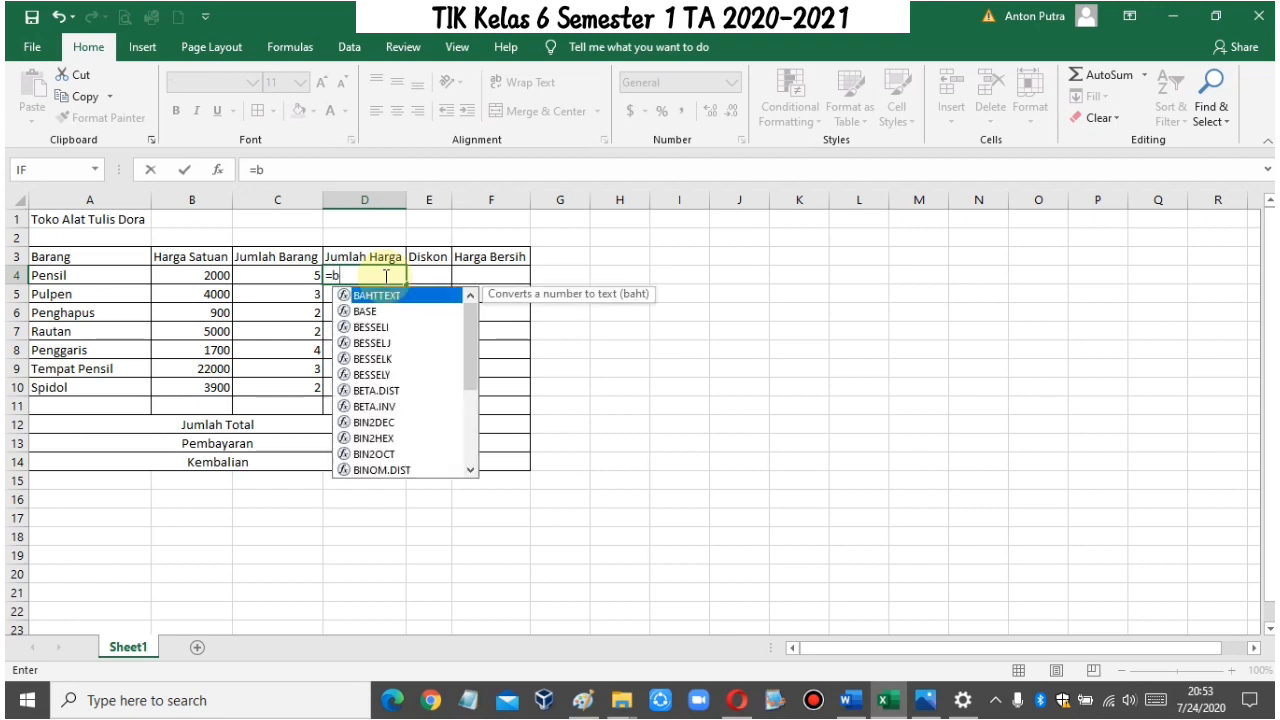
type("4*")
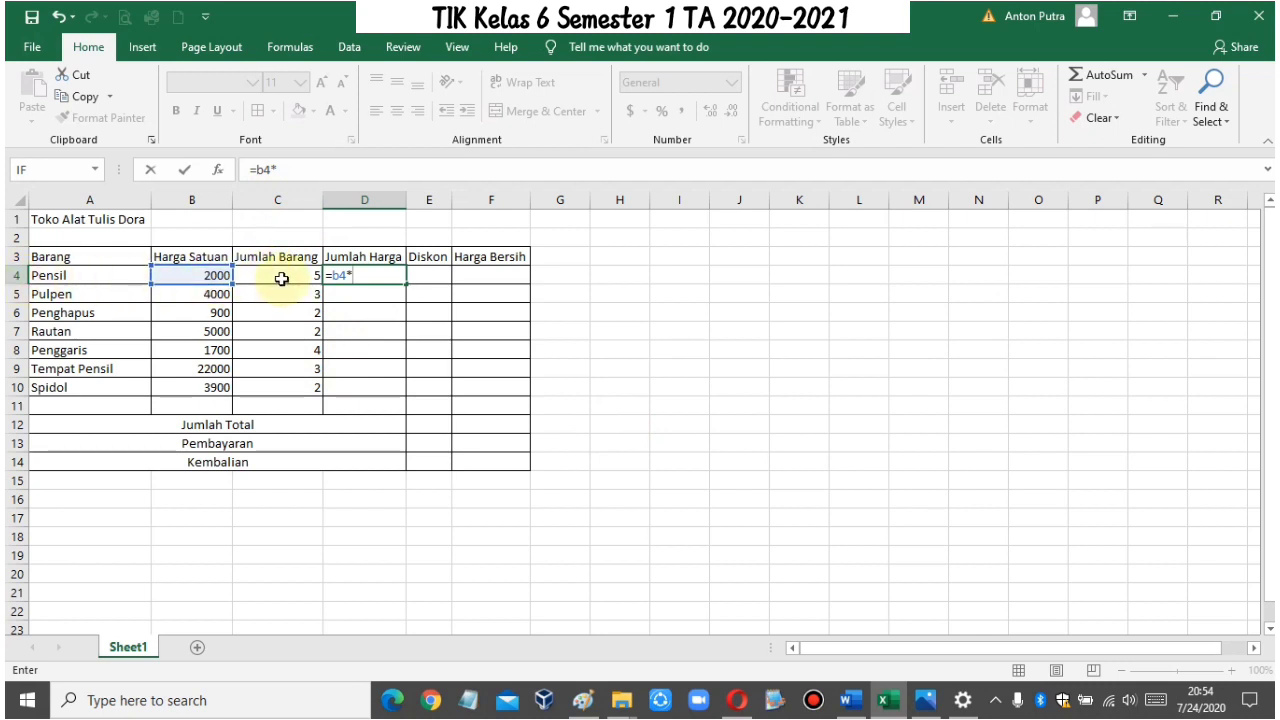
left_click(375, 274)
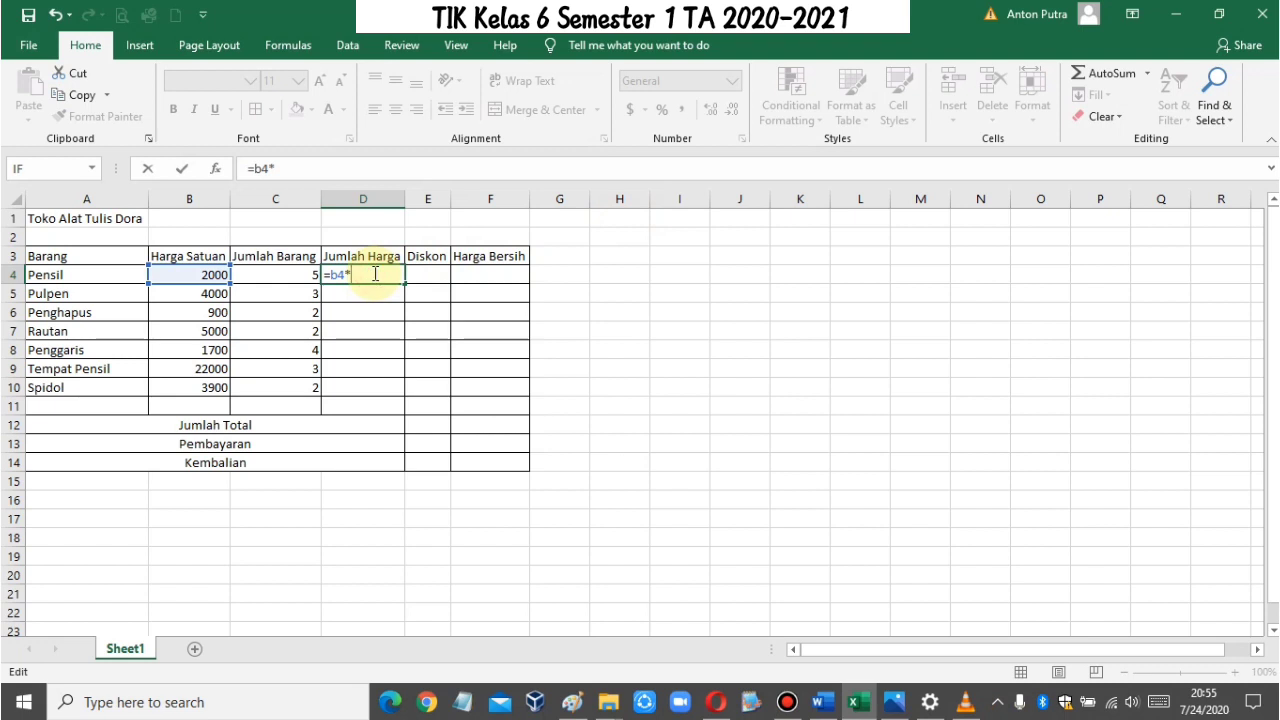
type("c")
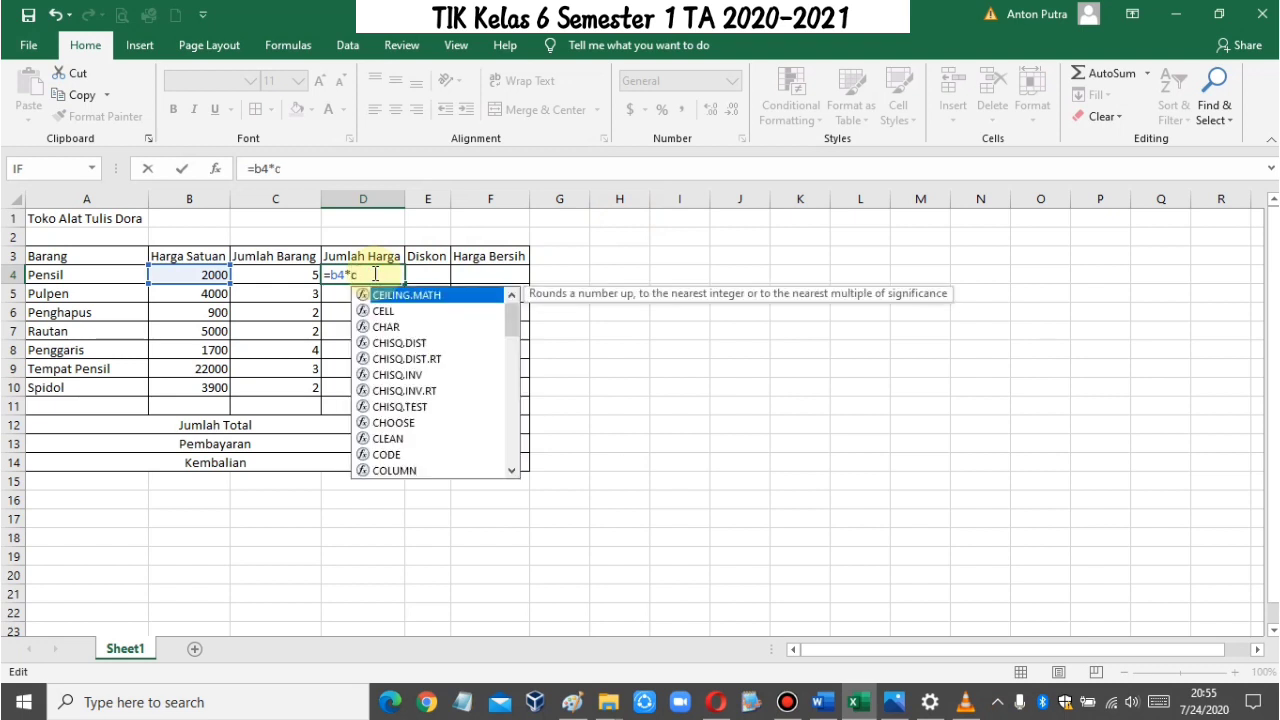
type("4")
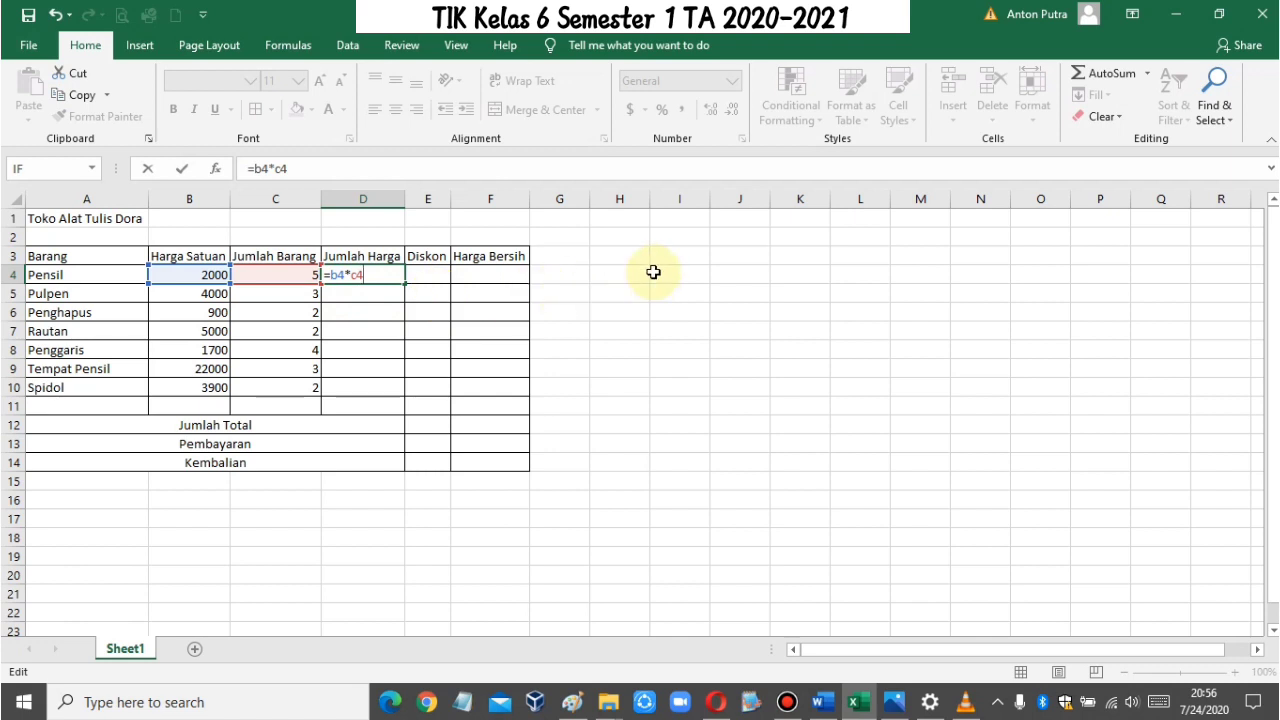
key("Return")
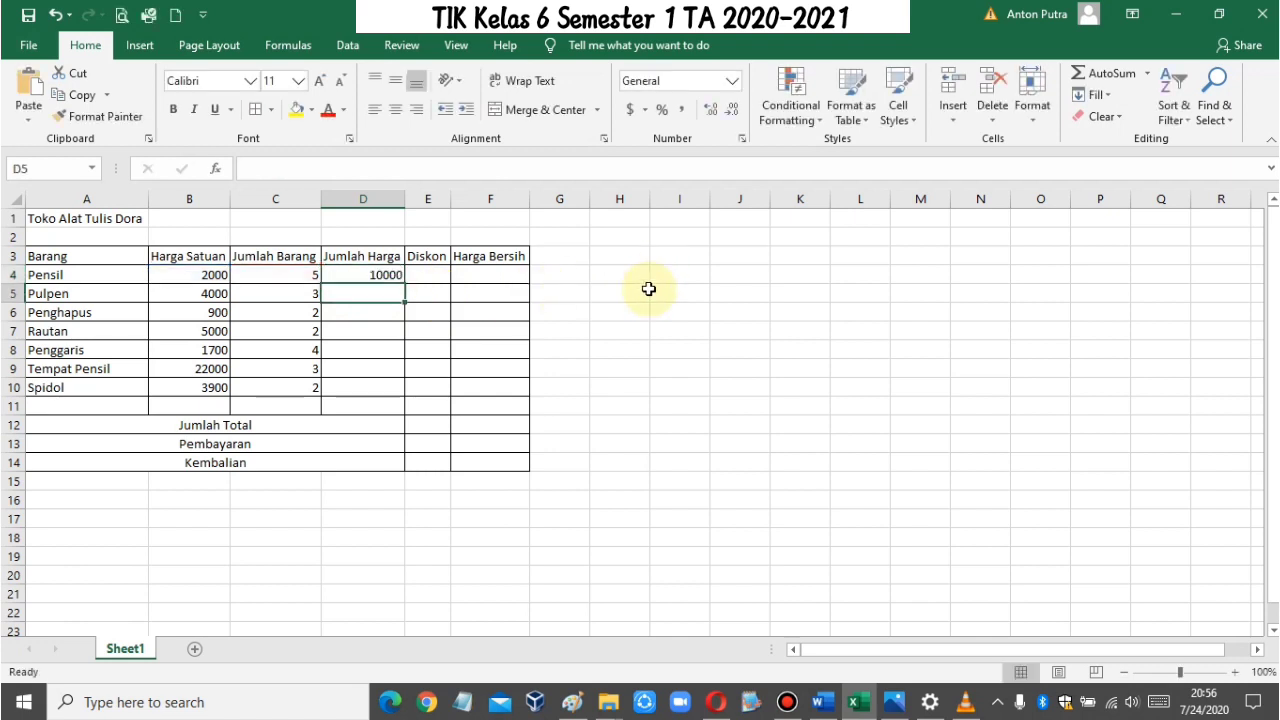
Step: Copy the Jumlah Harga formula from D4 and paste it into D5:D10 for the remaining items
left_click(367, 272)
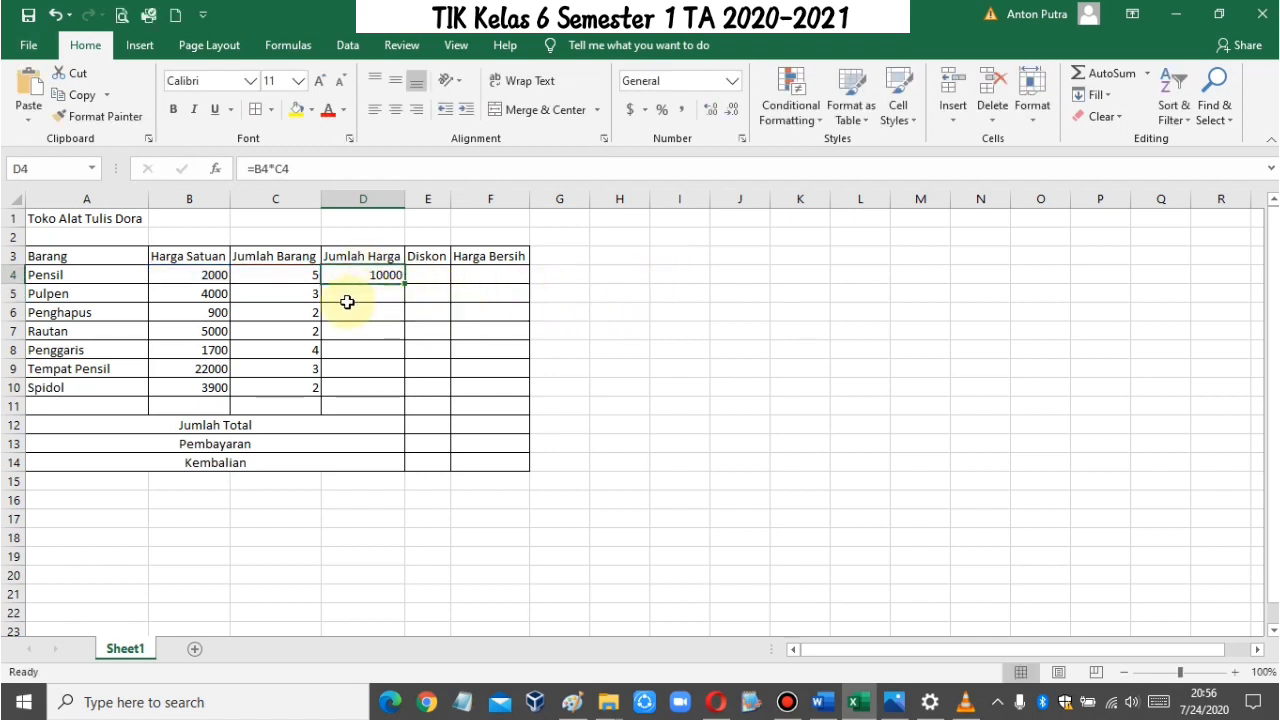
left_click(376, 294)
left_click(385, 276)
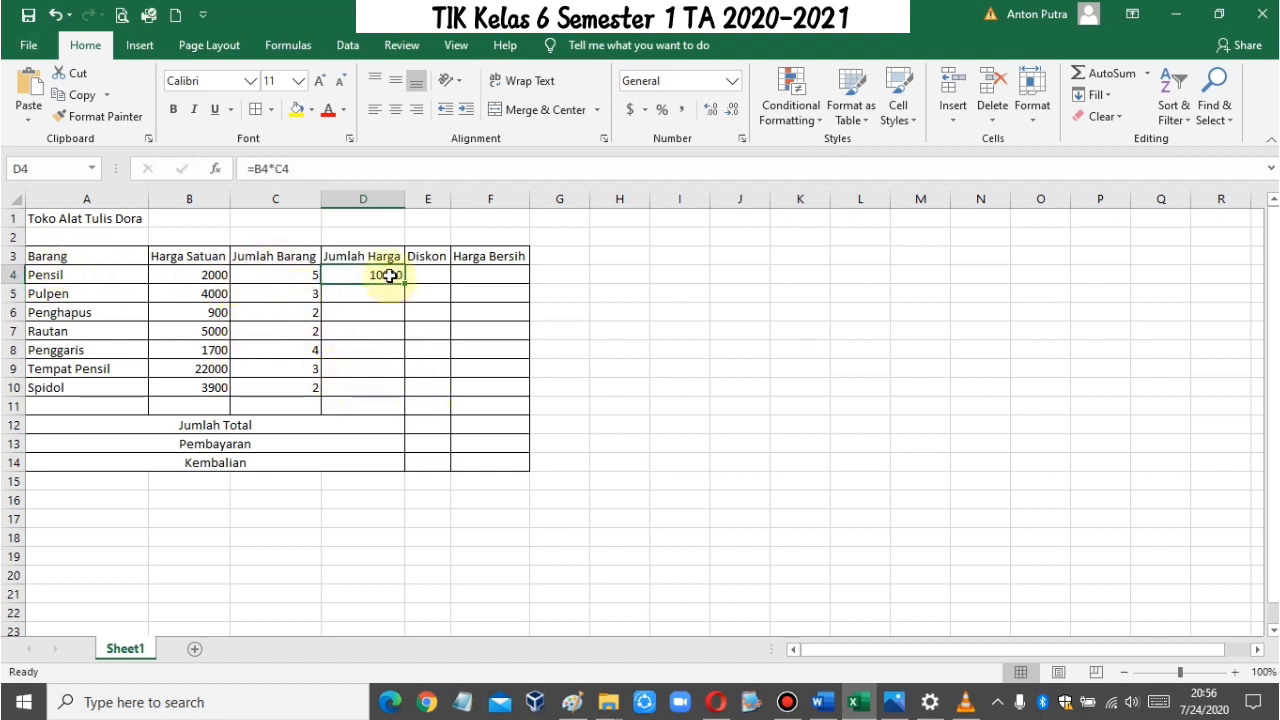
left_click(82, 95)
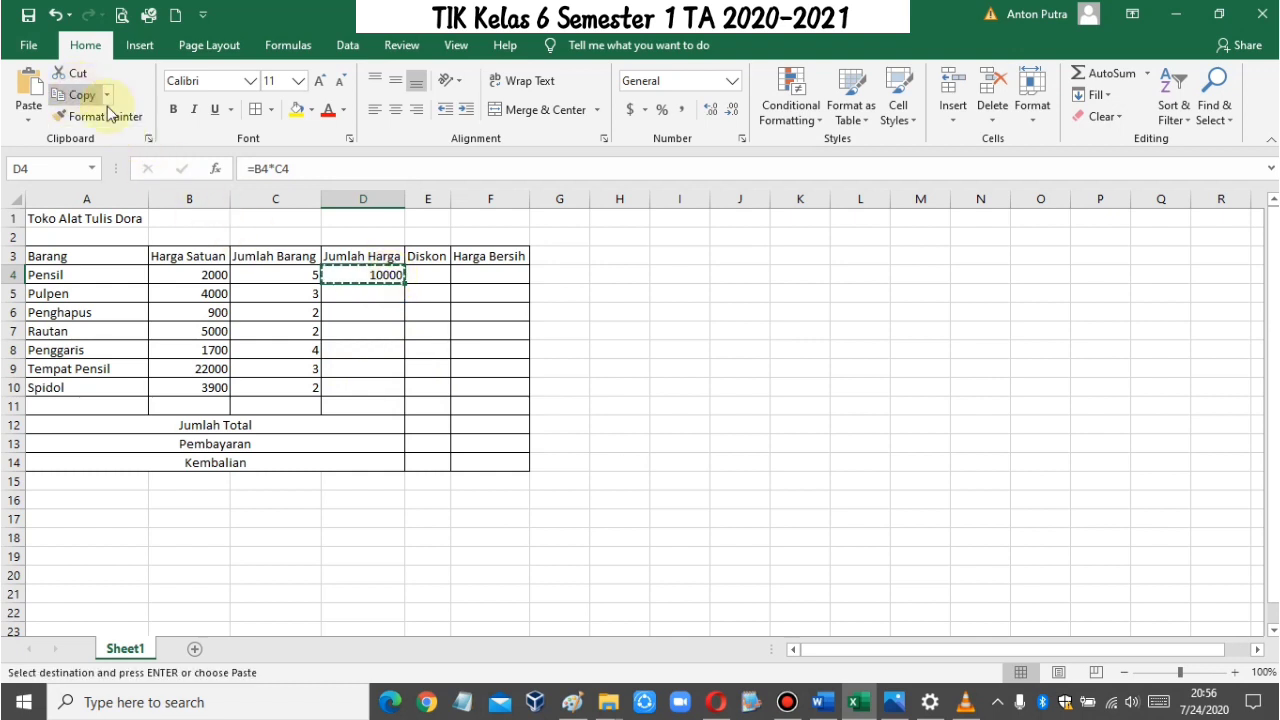
left_click_drag(376, 293, 372, 390)
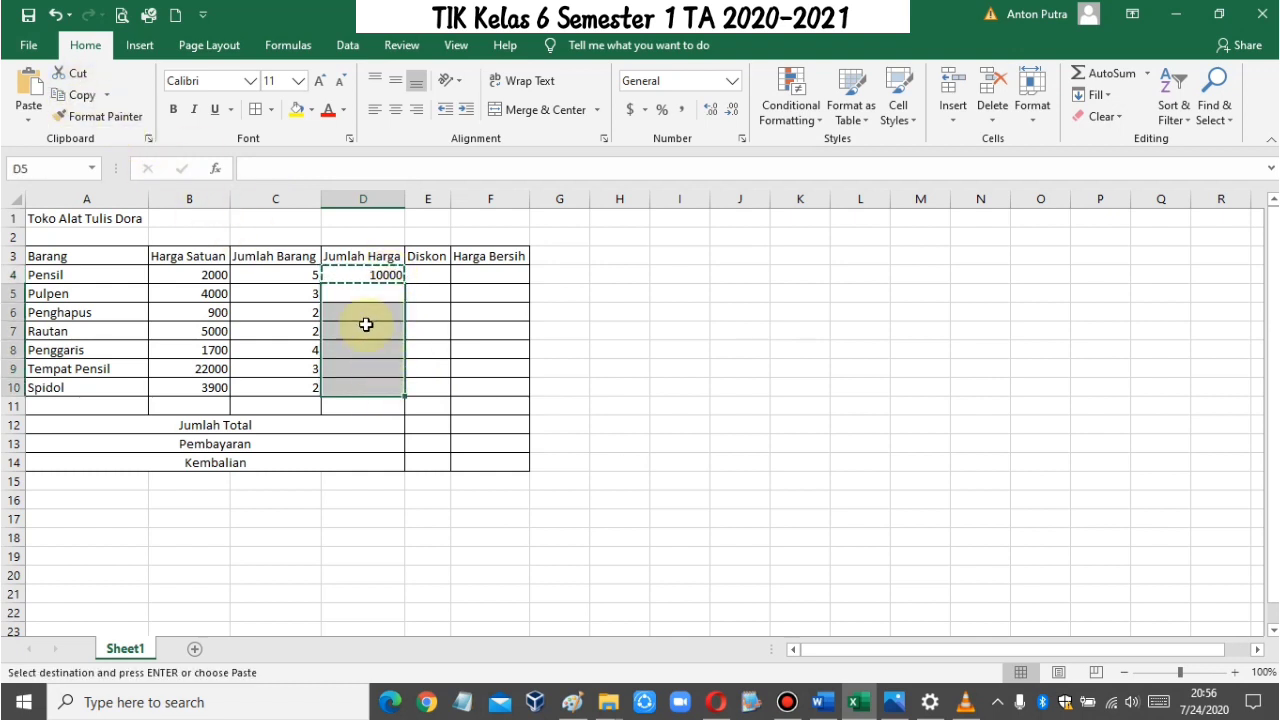
left_click(28, 88)
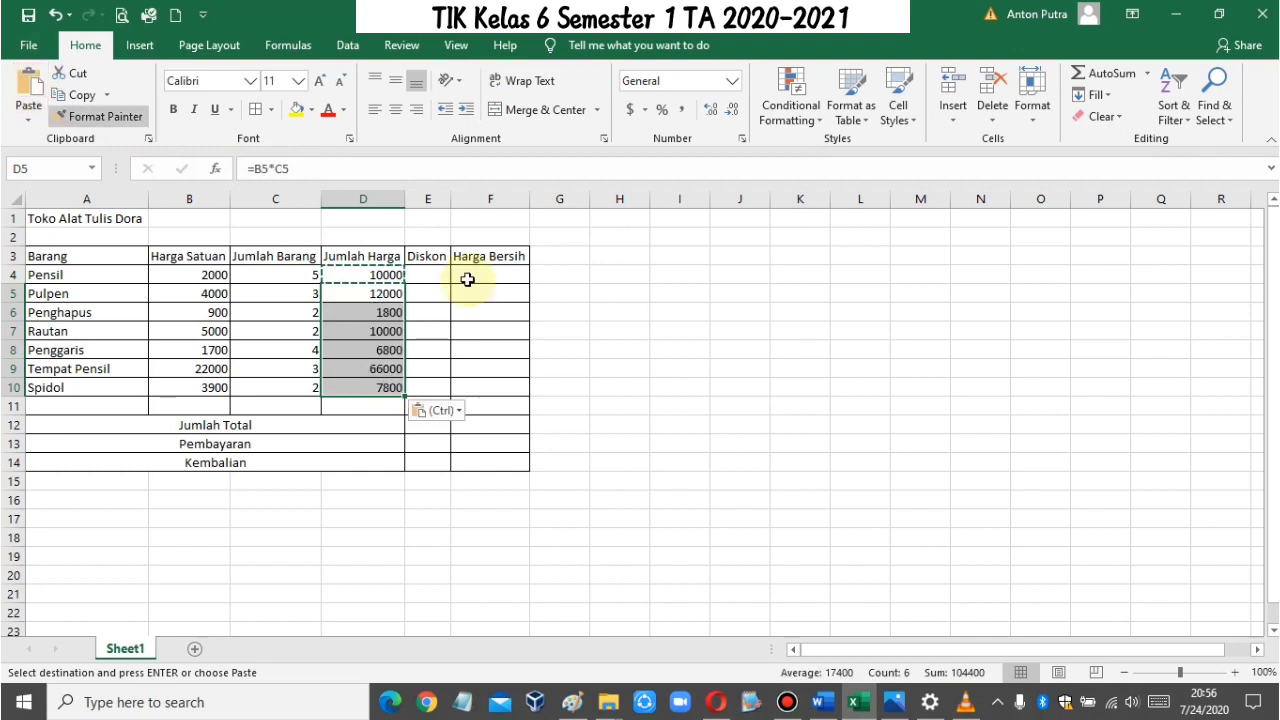
left_click(665, 433)
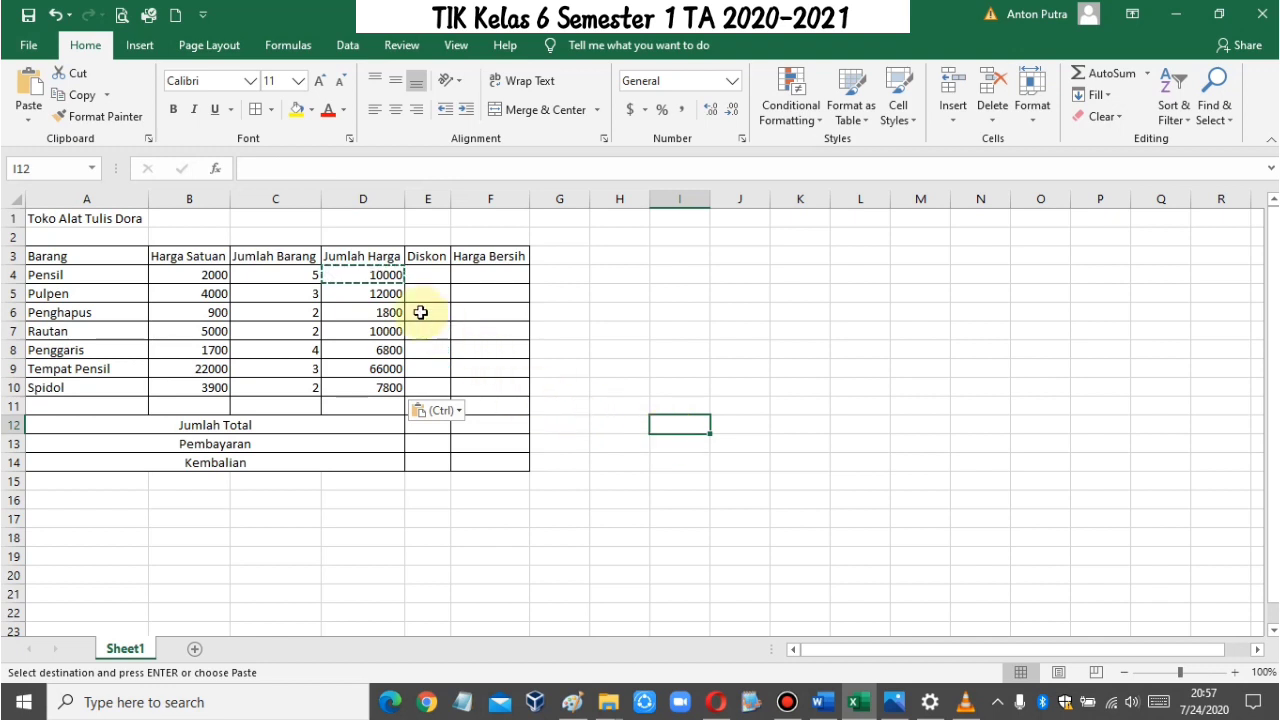
Step: End the copy mode and widen the Diskon column E, leaving E4 selected
left_click(444, 274)
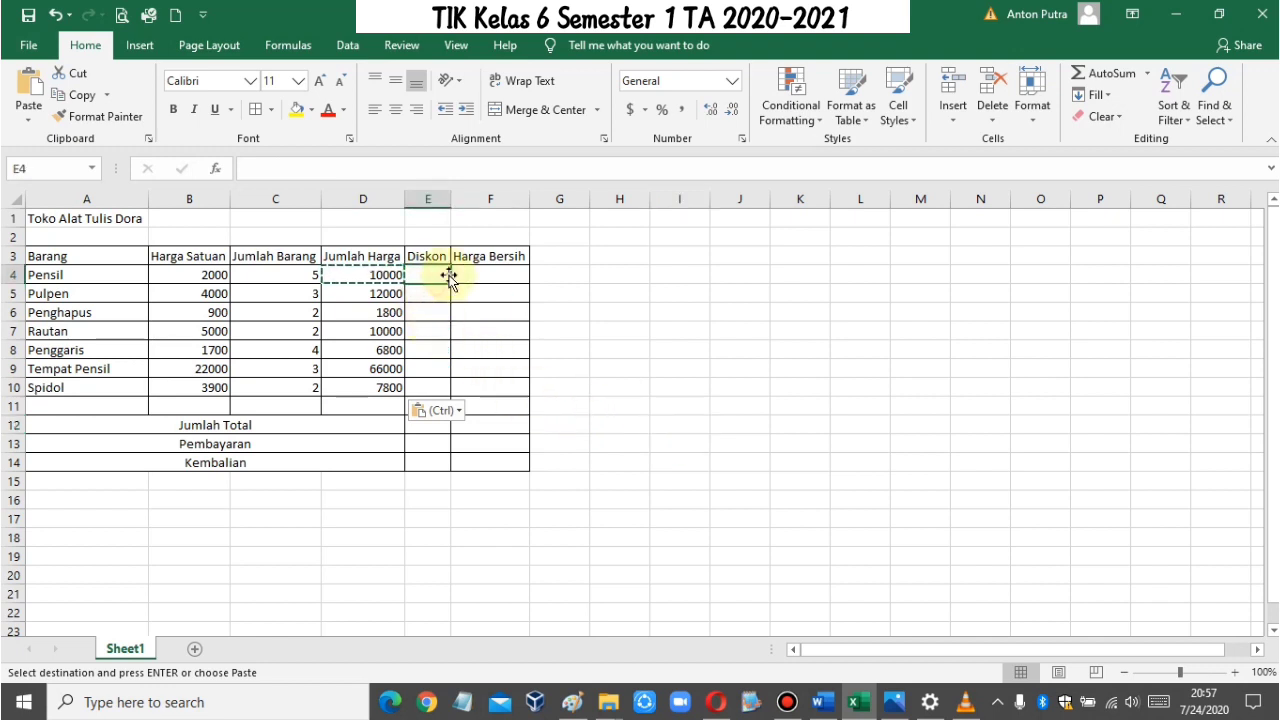
key("Escape")
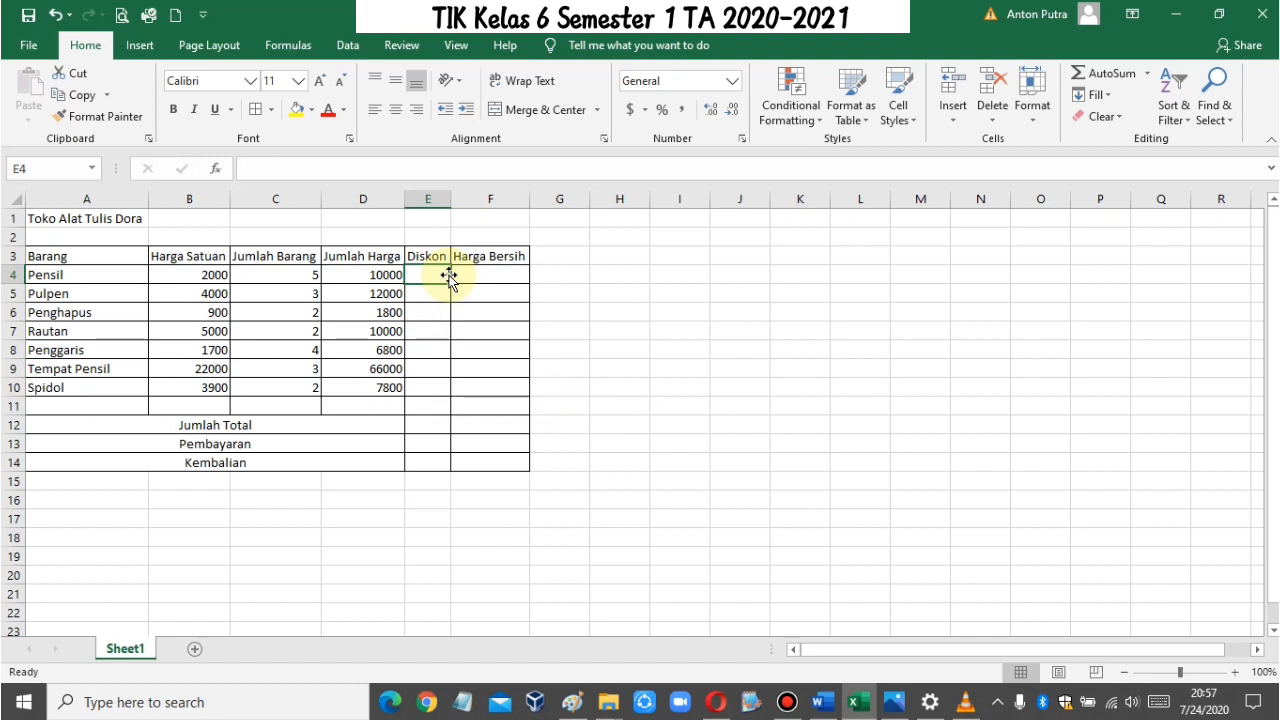
left_click_drag(450, 202, 509, 201)
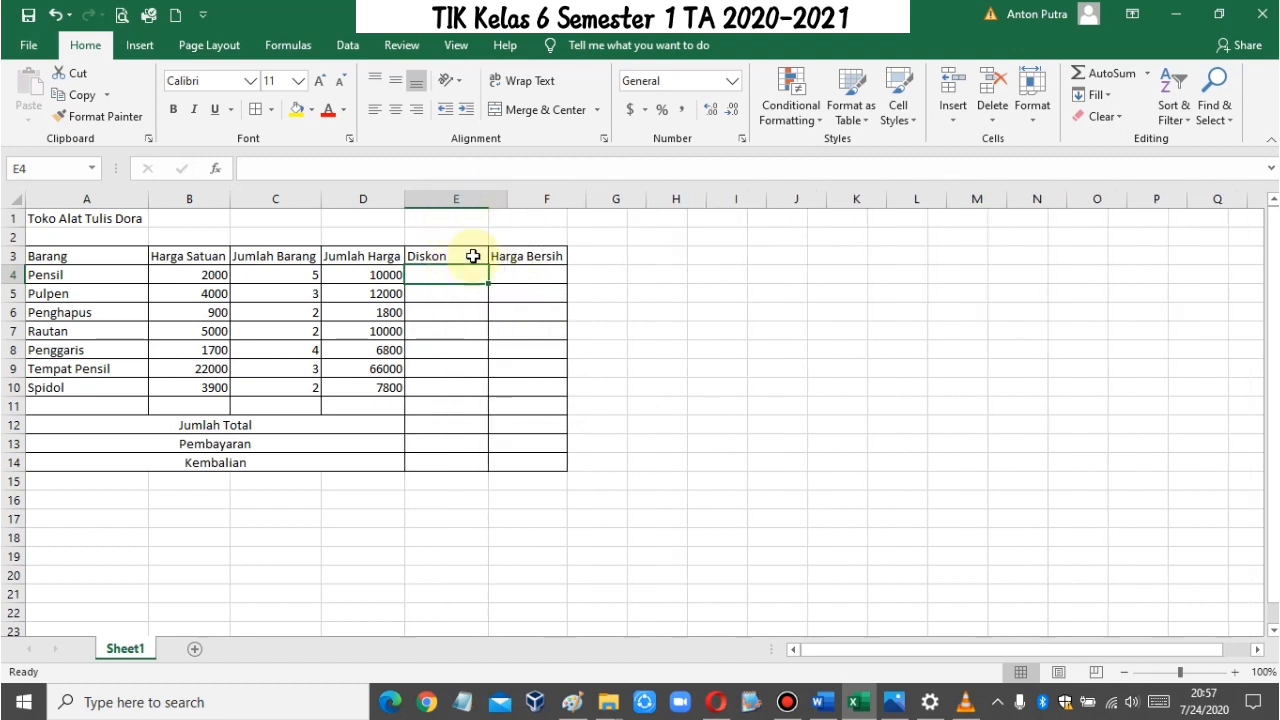
left_click(459, 277)
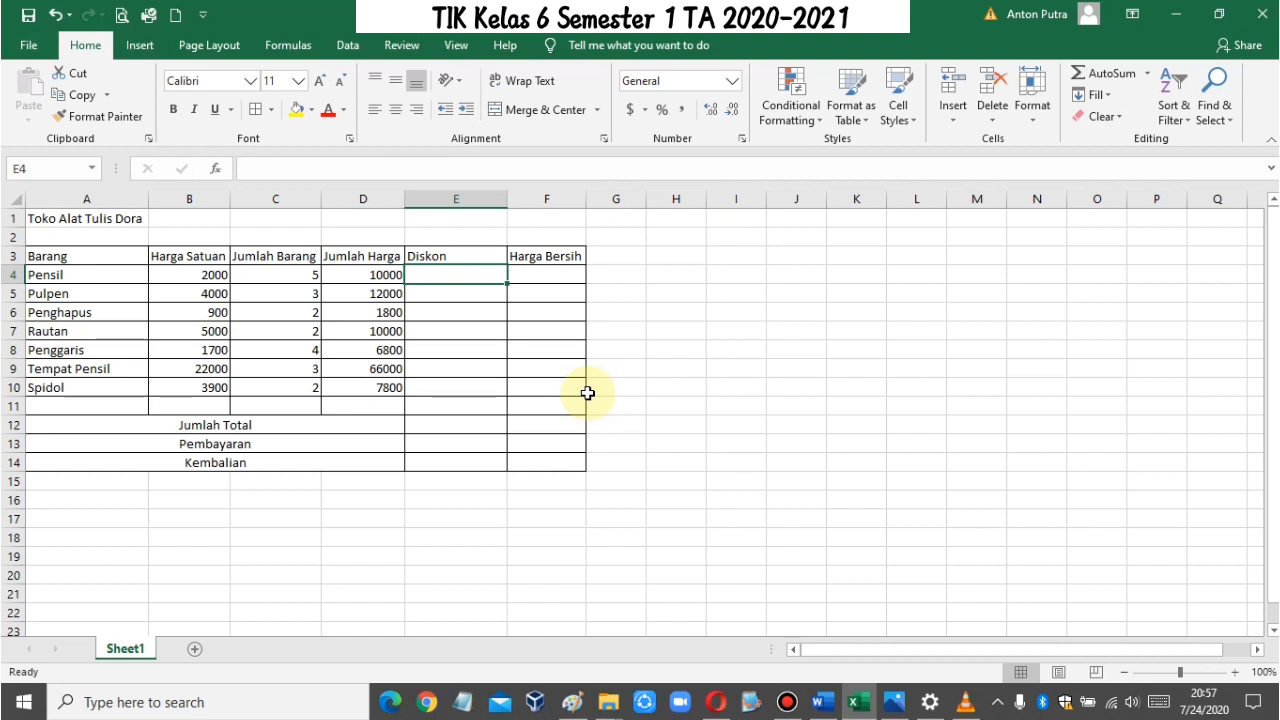
Step: Enter the discount formula =if(c4>=4,d4*2%) in E4 for Pensil under Diskon
type("=")
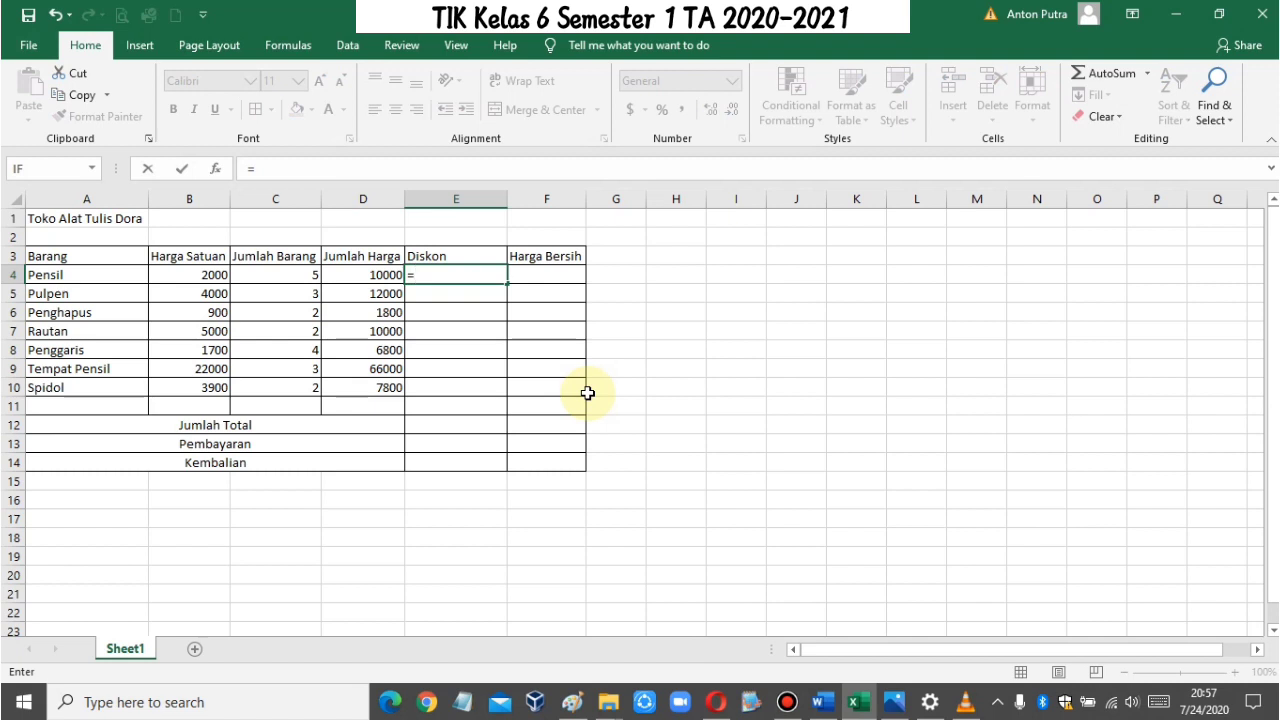
type("if")
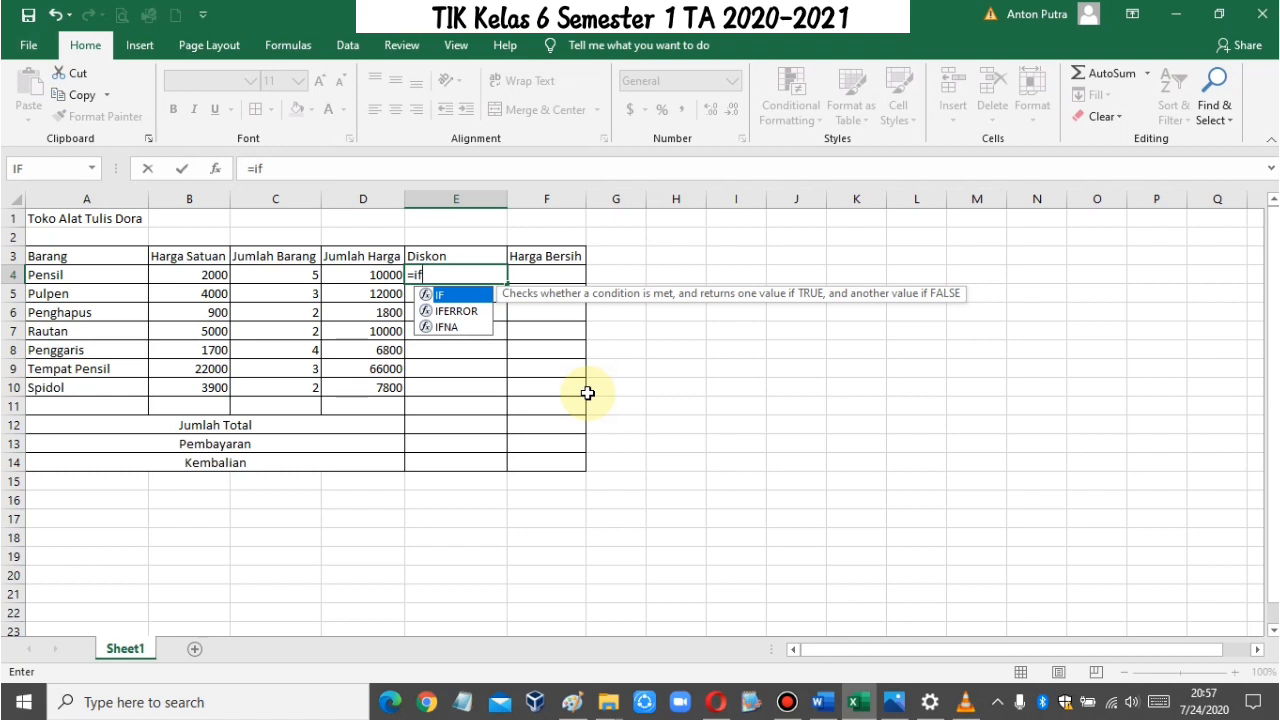
type("(")
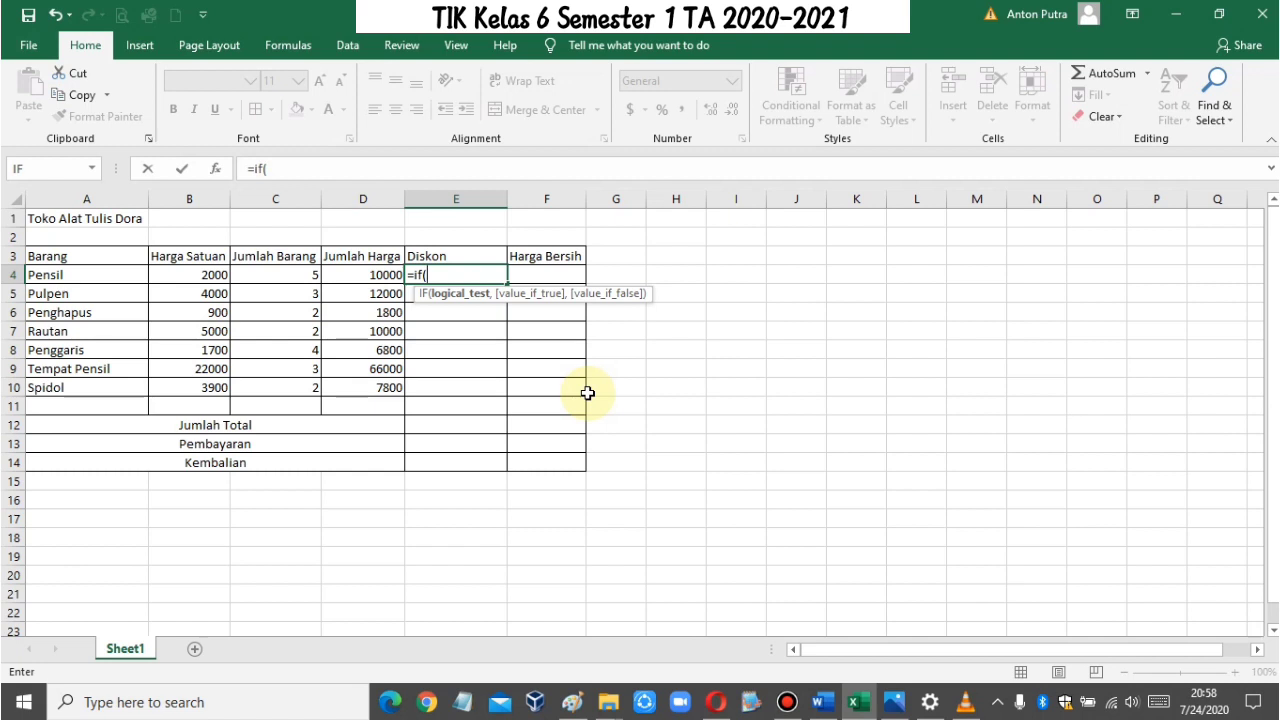
type("c4")
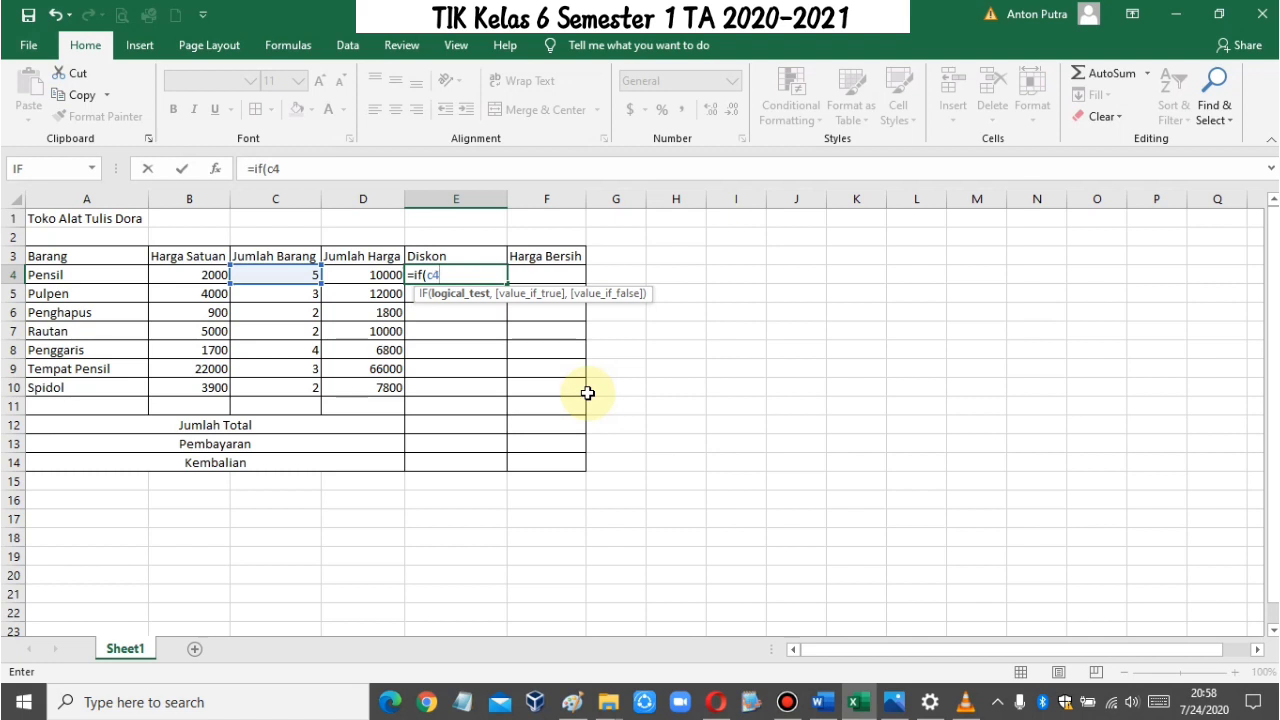
type(">=4,")
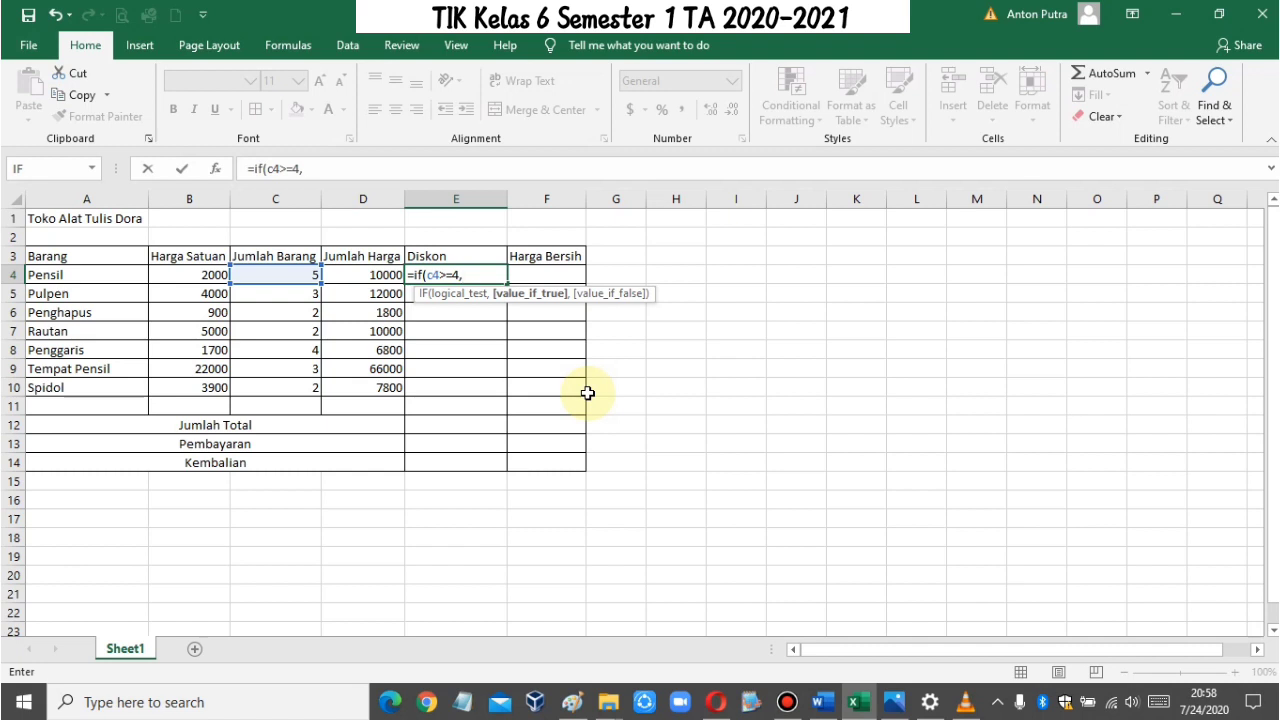
type("d")
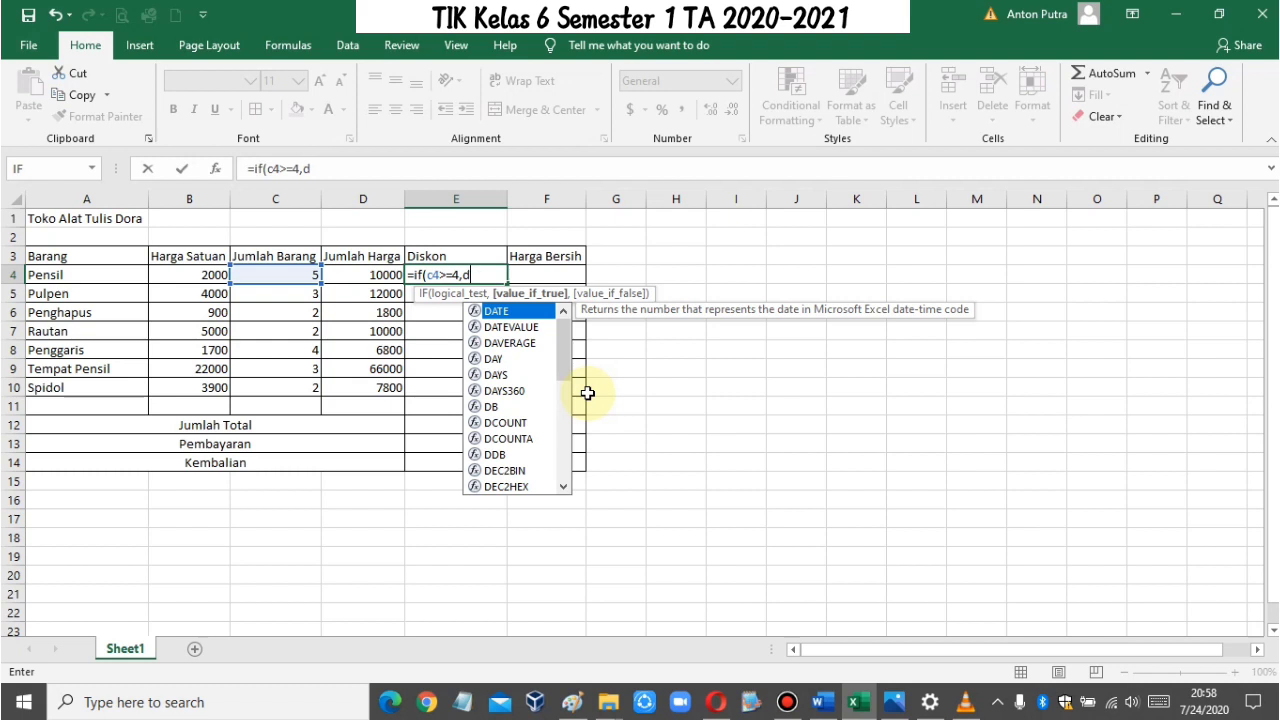
type("4")
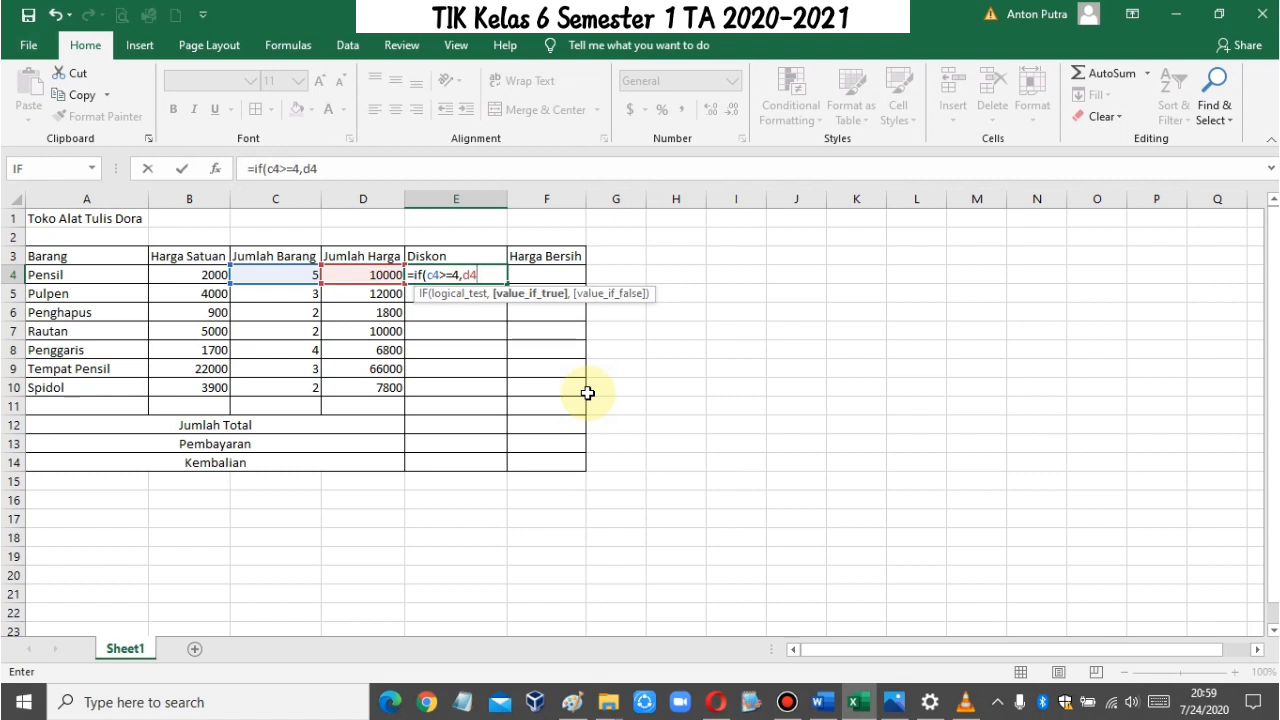
type("*2%)")
key("Return")
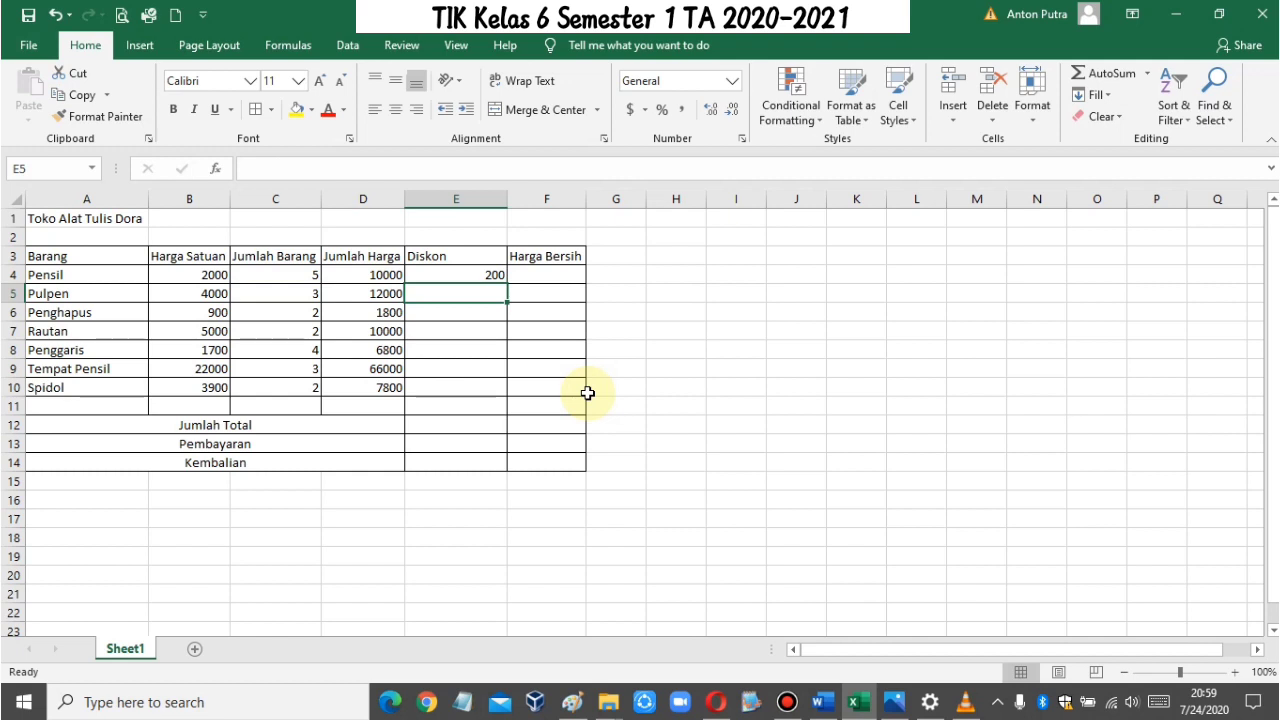
Step: Copy the Diskon formula from E4 and paste it into E5:E10 for the other items
left_click(484, 275)
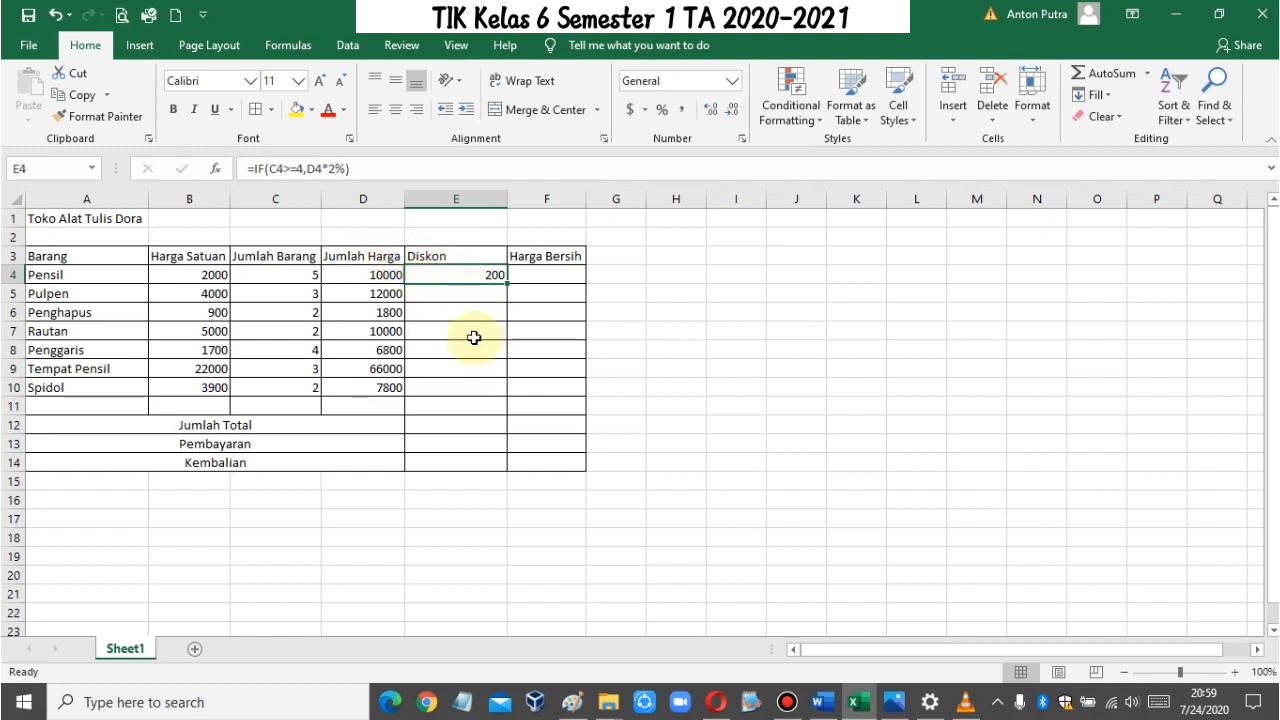
left_click(463, 290)
left_click(462, 276)
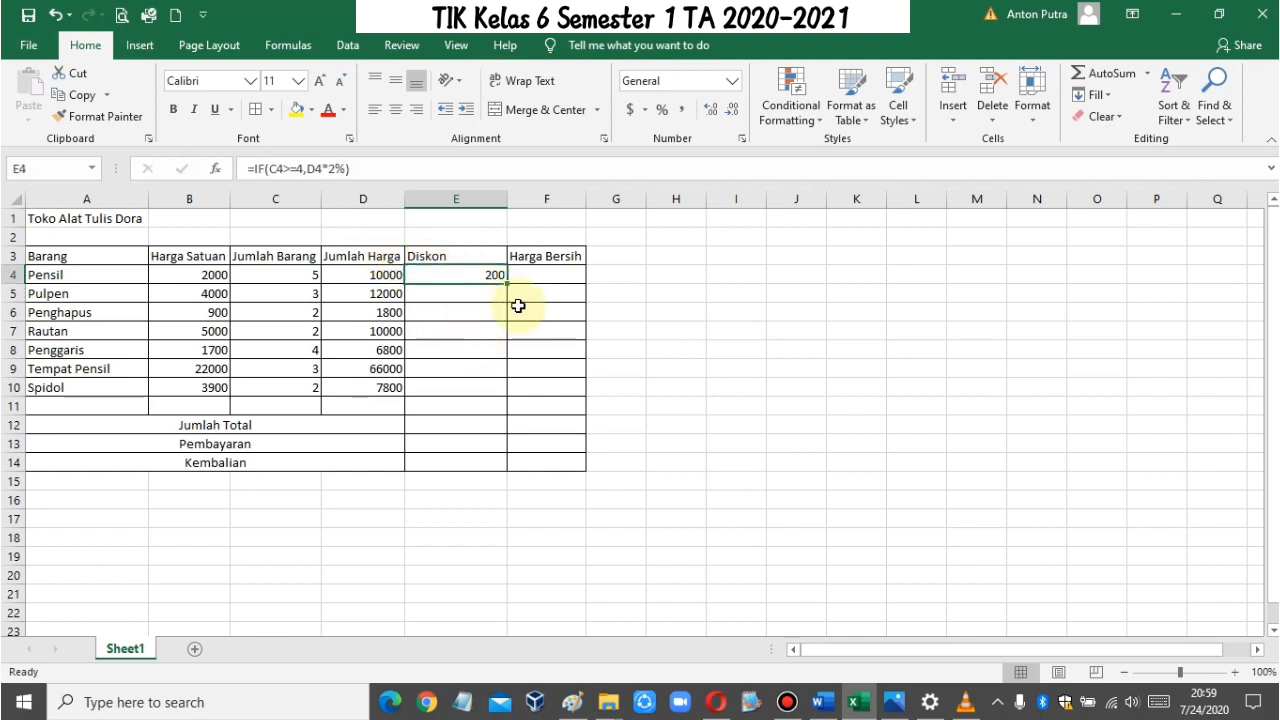
key("ctrl+c")
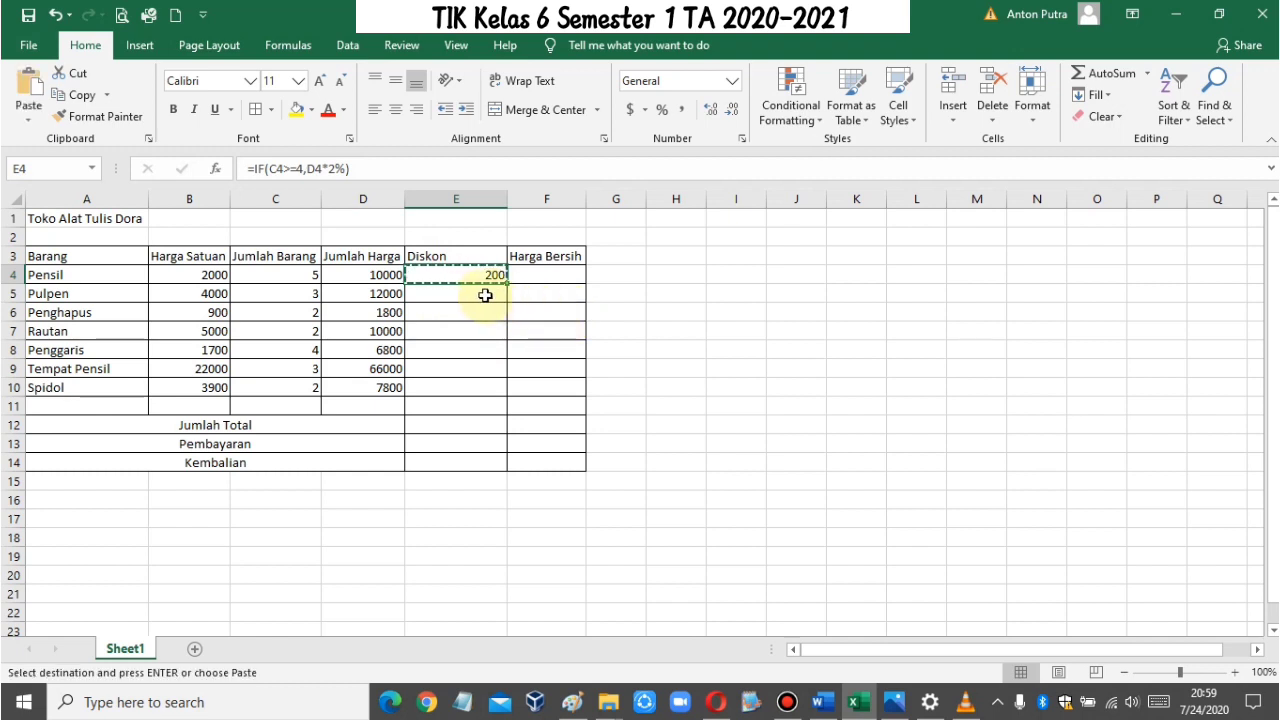
left_click_drag(485, 295, 480, 383)
key("ctrl+v")
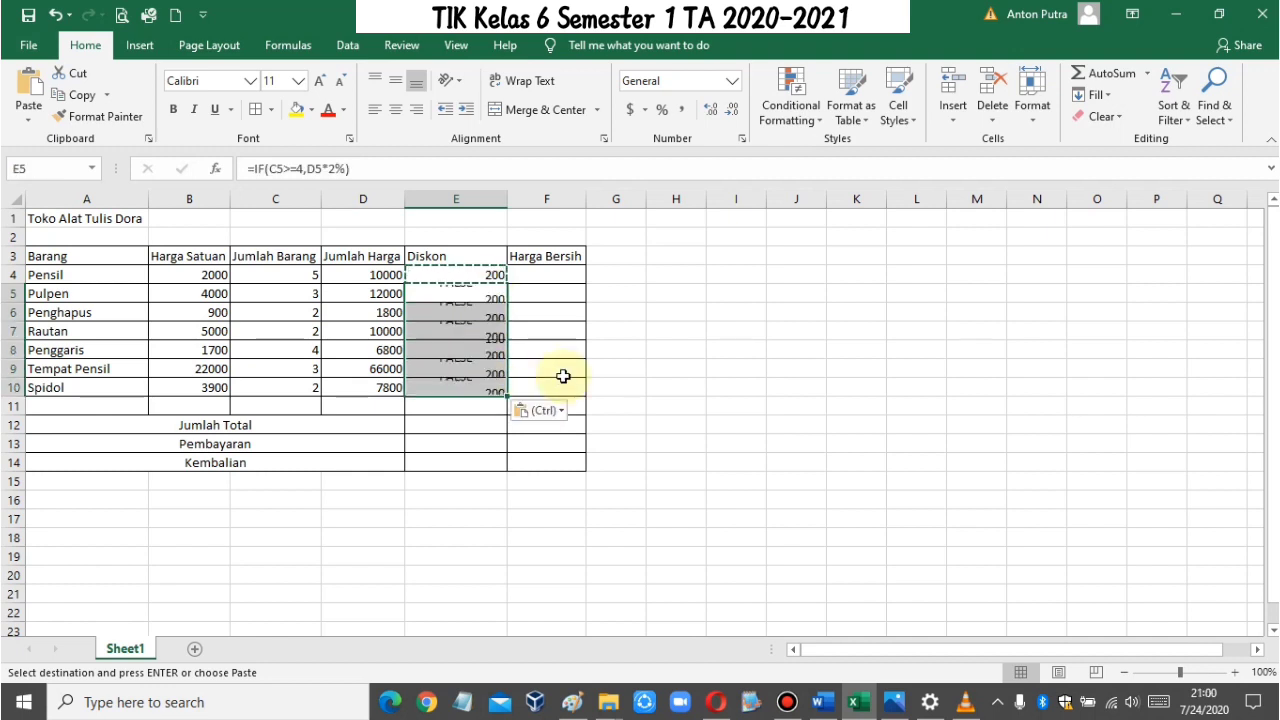
key("ctrl")
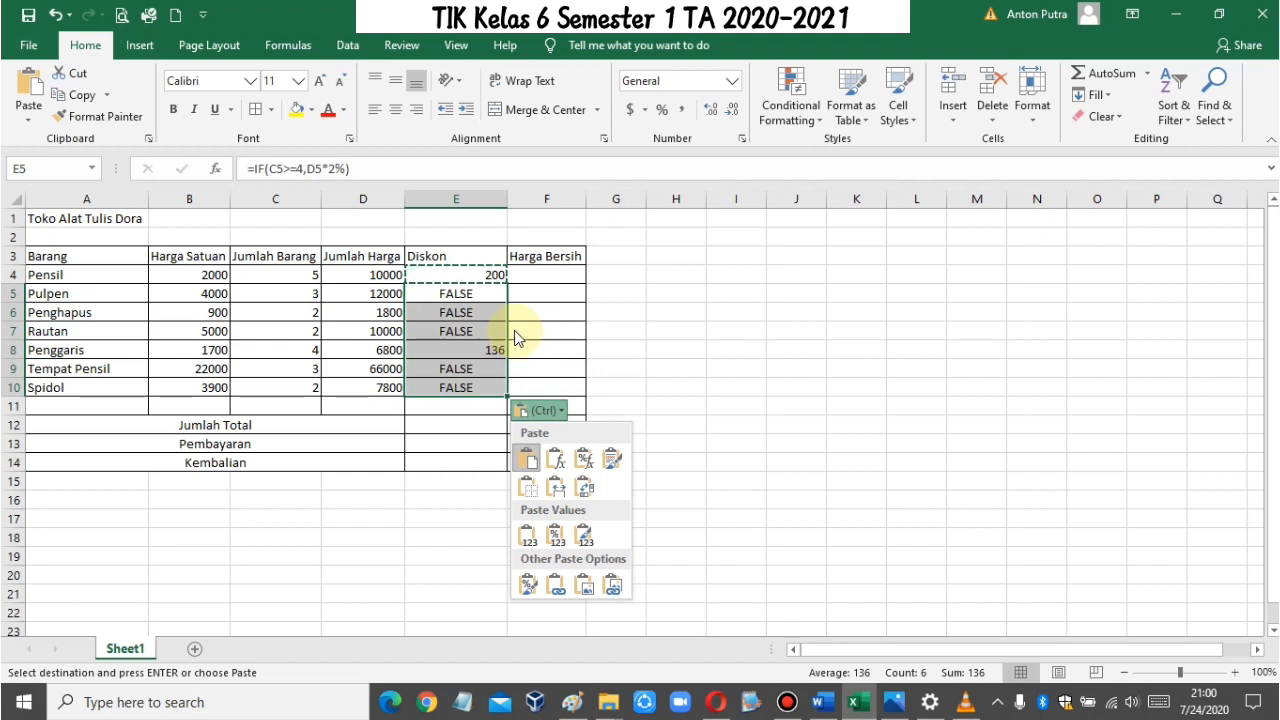
left_click(640, 345)
Step: Add "0" as the value-if-false argument of the Diskon formula in E4, making it =IF(C4>=4,D4*2%,"0")
left_click(455, 295)
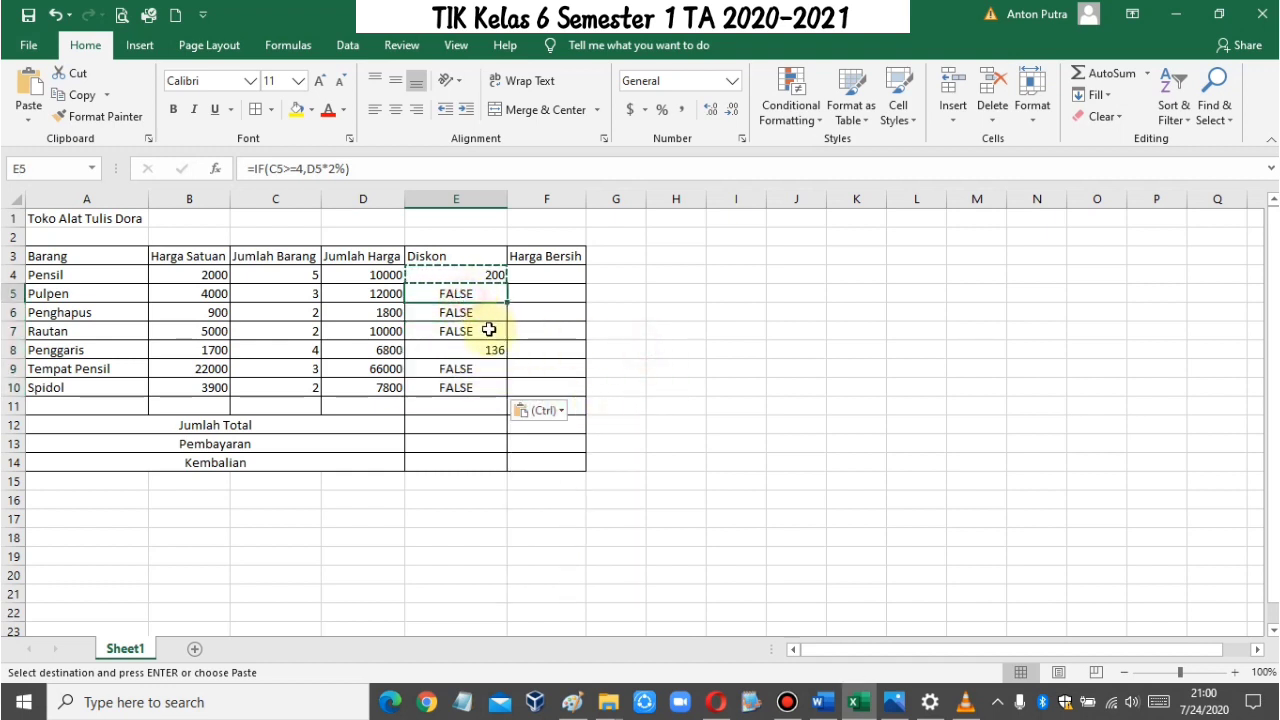
left_click(460, 275)
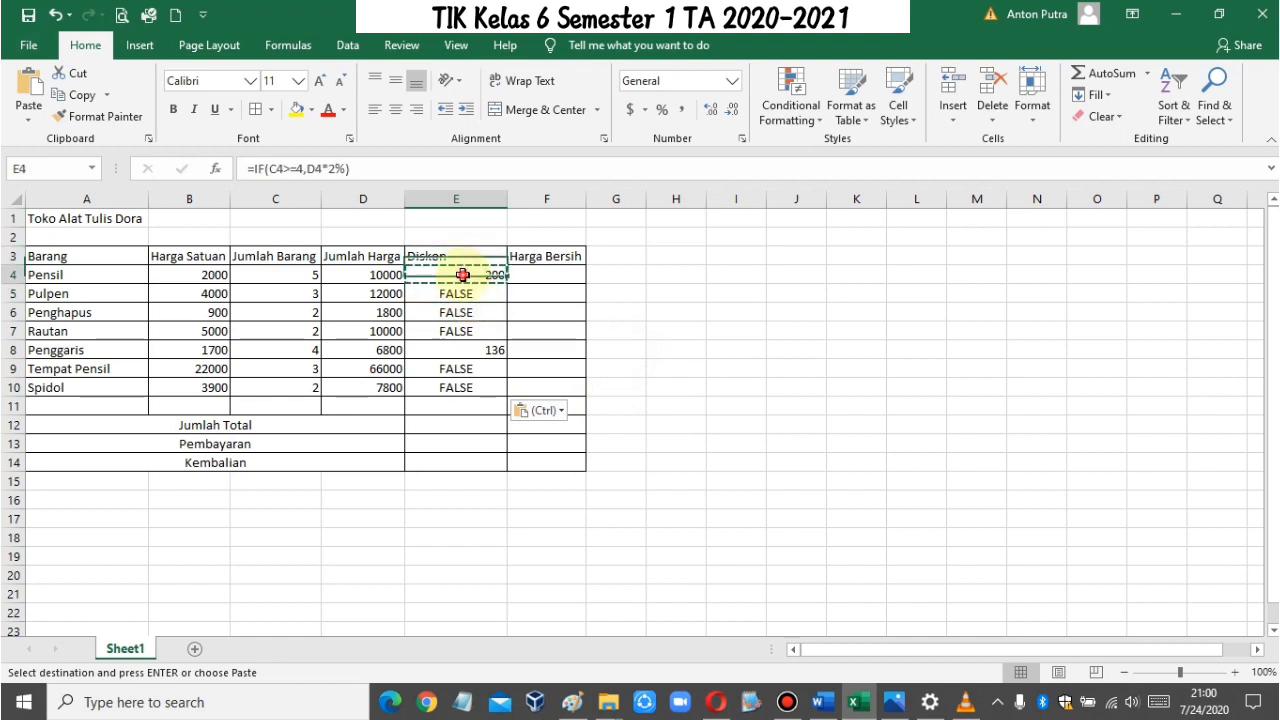
left_click(341, 172)
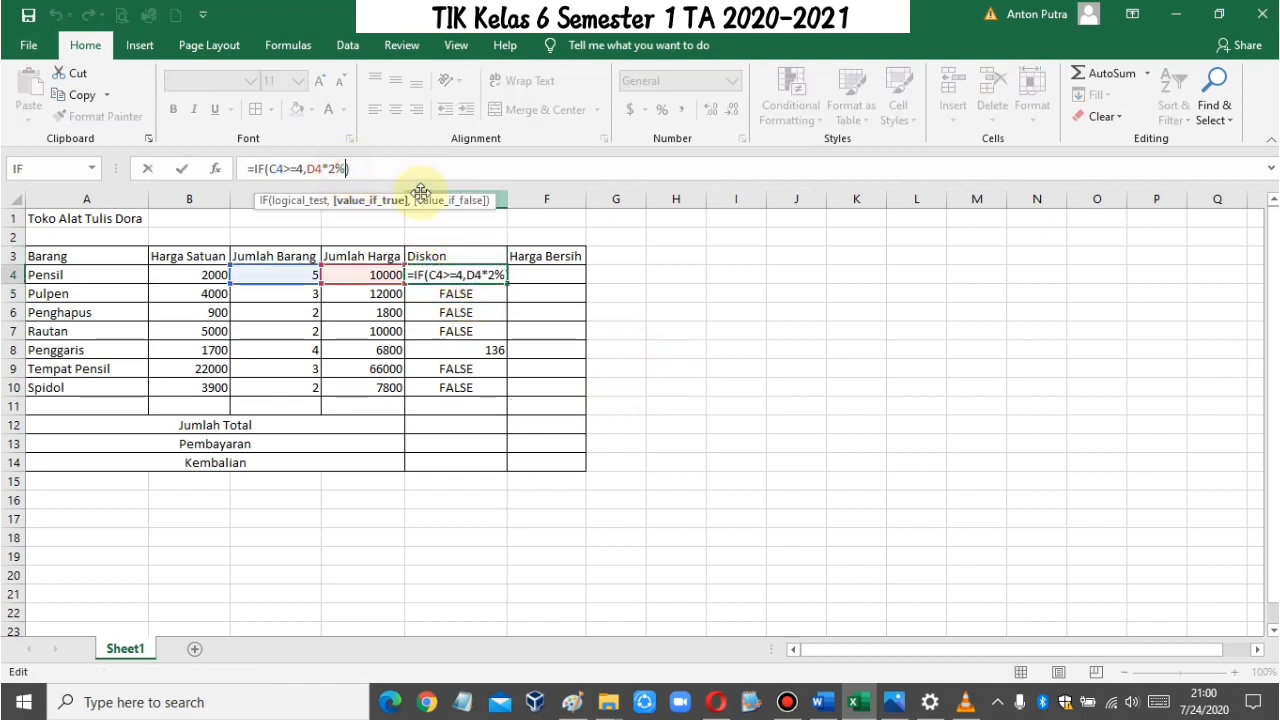
type(",")
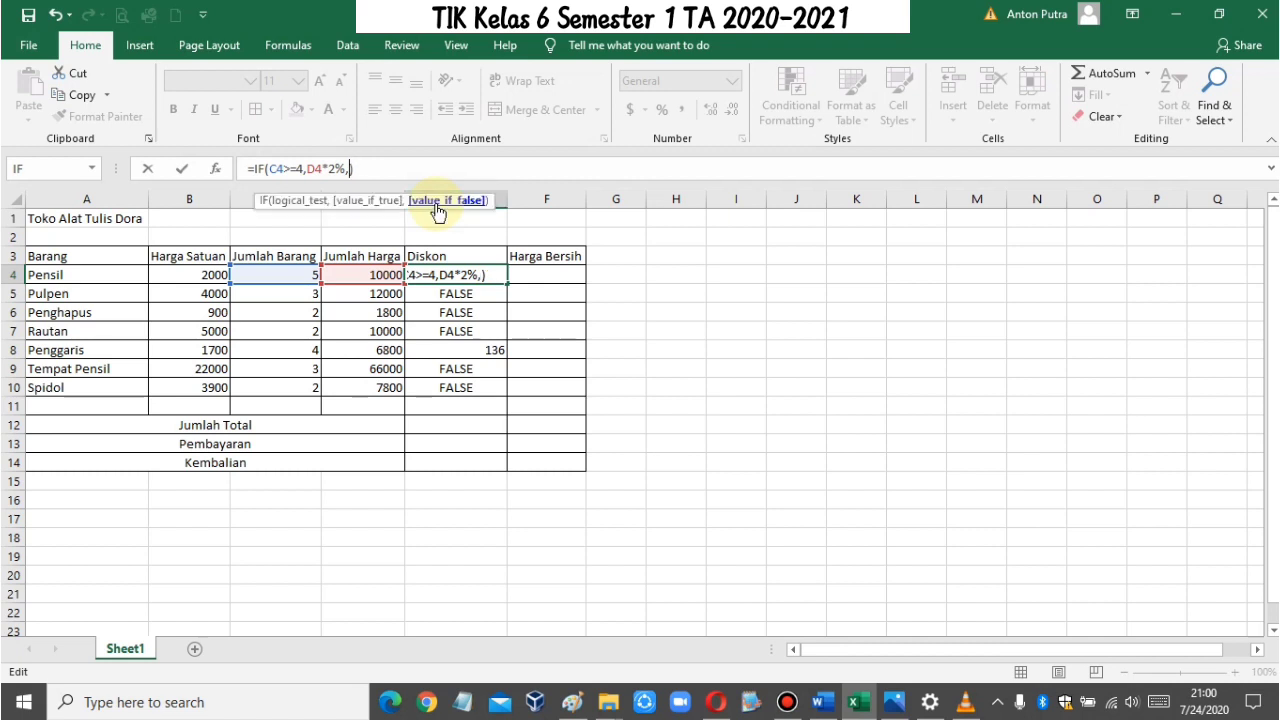
type("\"0\"")
key("Return")
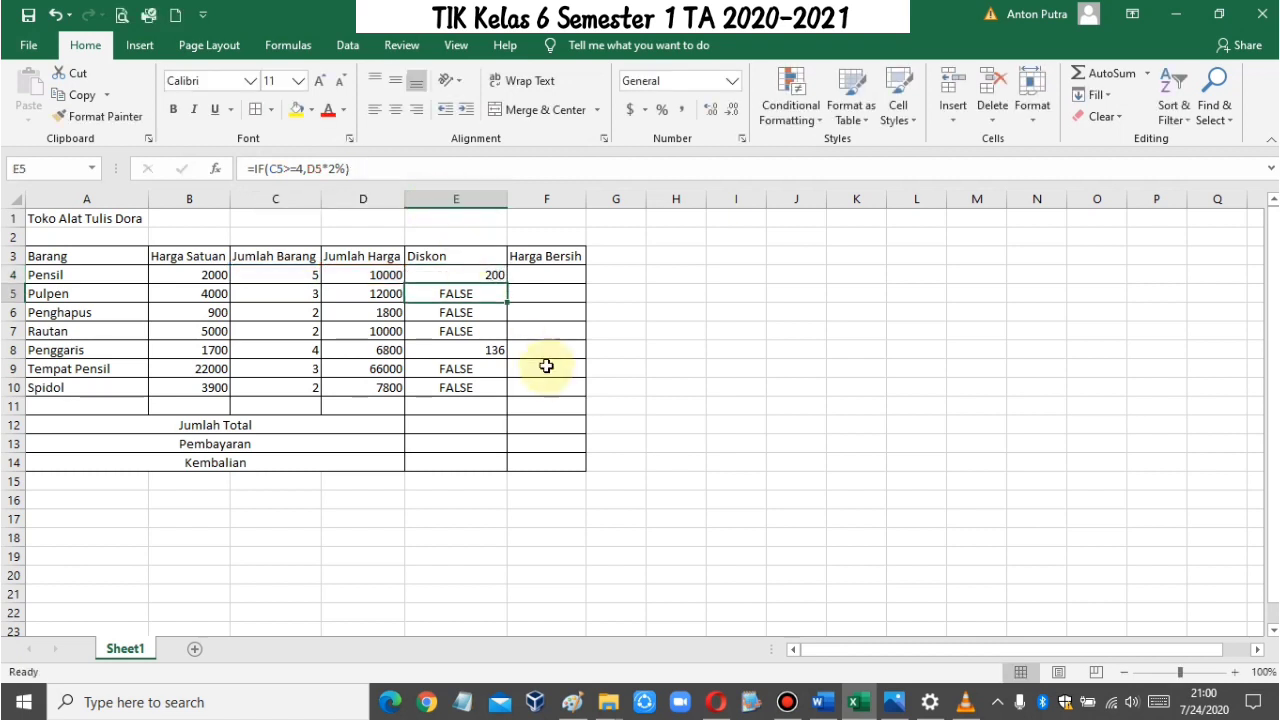
Step: Paste the revised Diskon formula from E4 over E5:E10 and right-align those cells
left_click(494, 274)
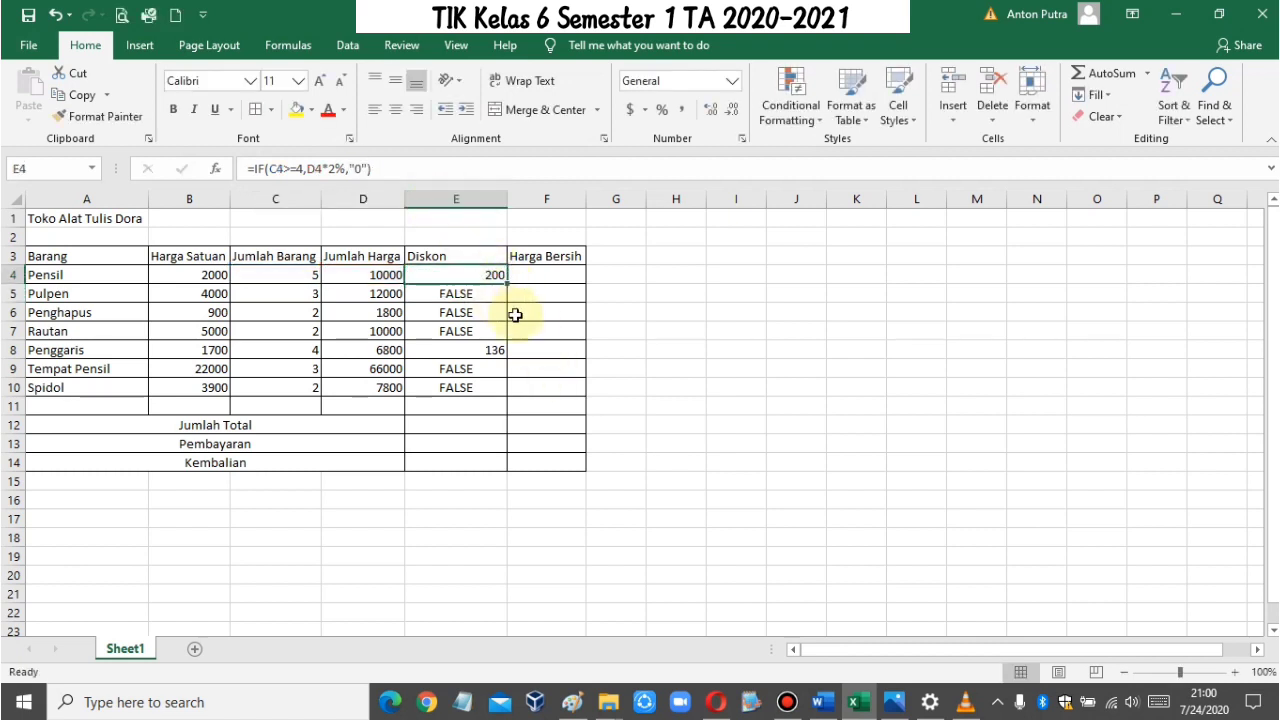
key("ctrl+c")
left_click_drag(491, 294, 500, 397)
key("ctrl+v")
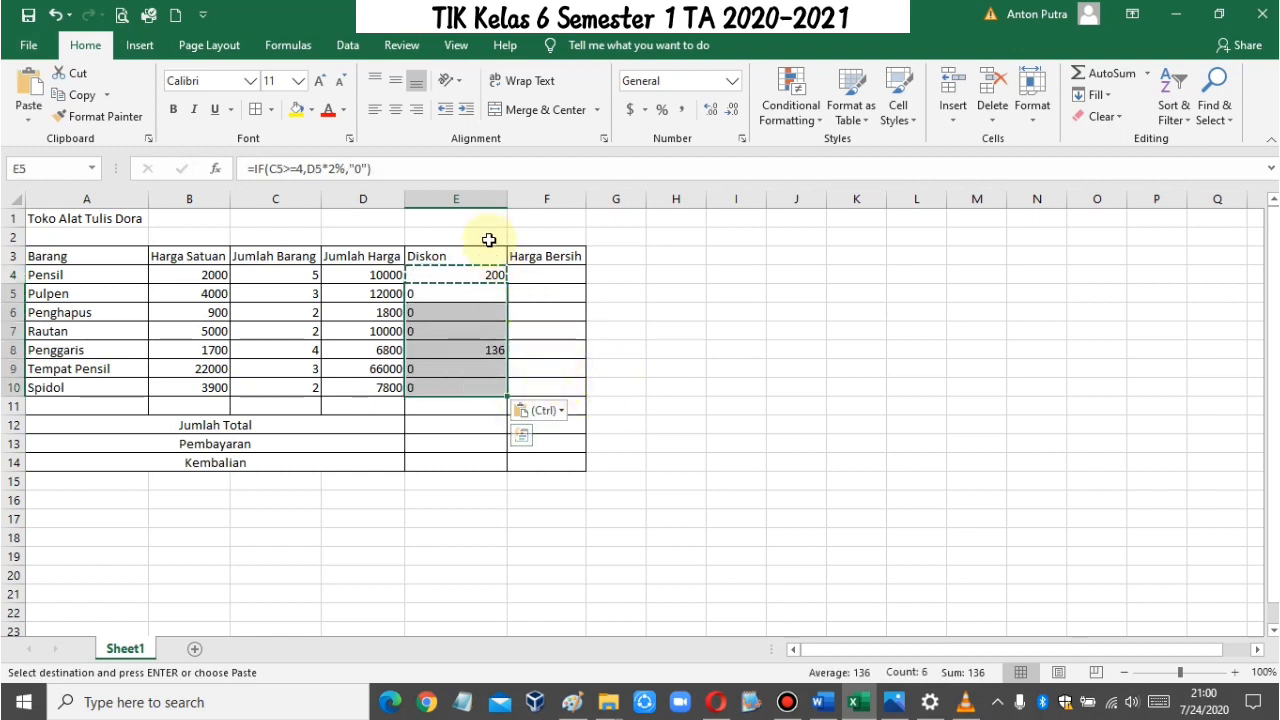
left_click(417, 110)
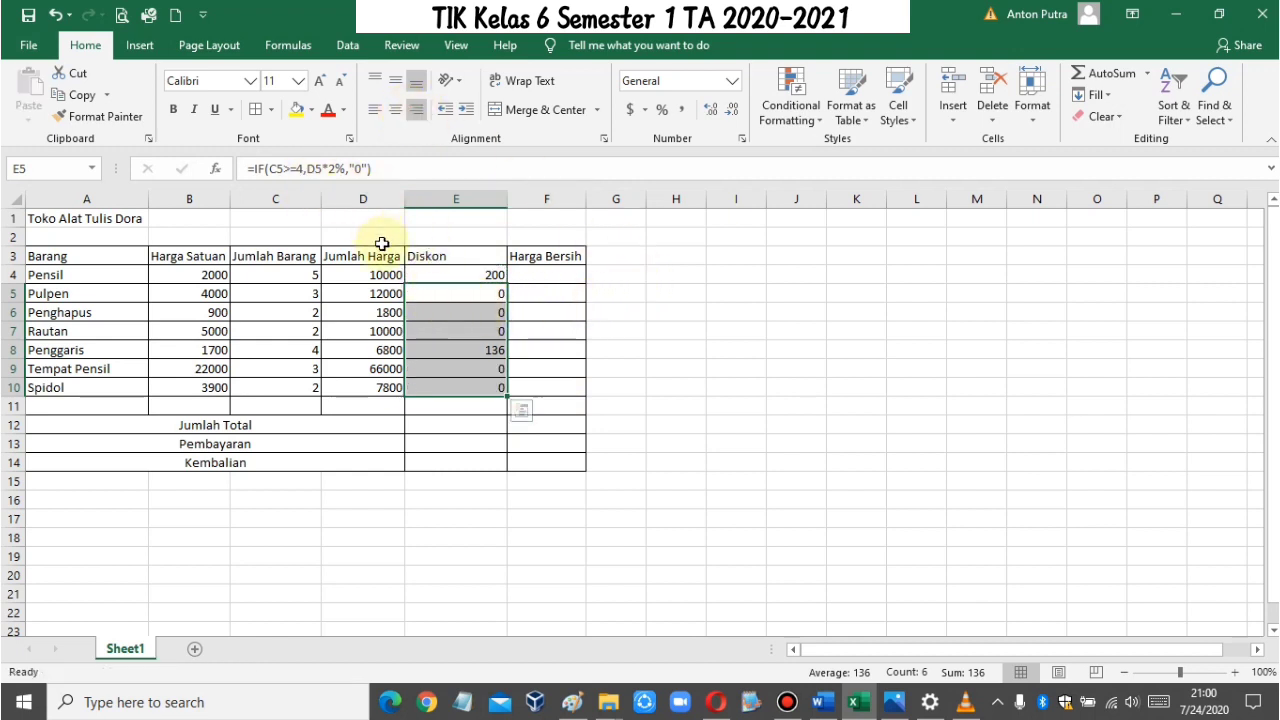
left_click(428, 274)
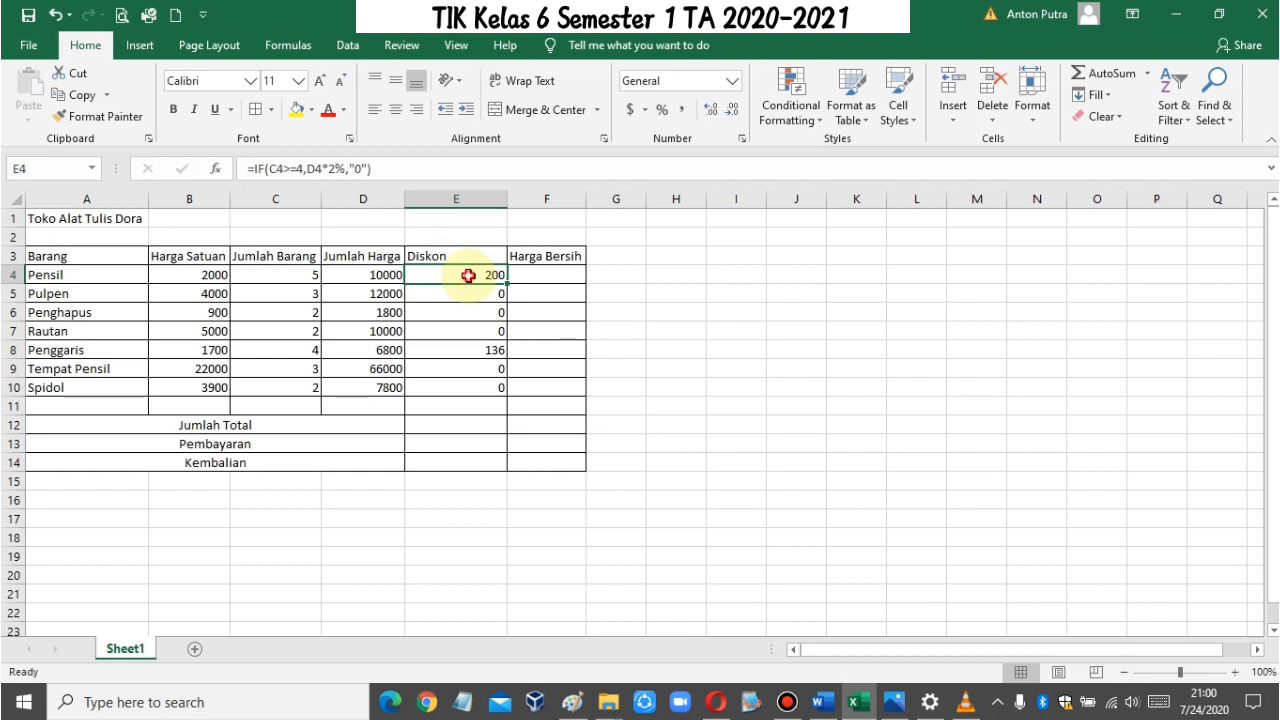
left_click_drag(468, 276, 486, 386)
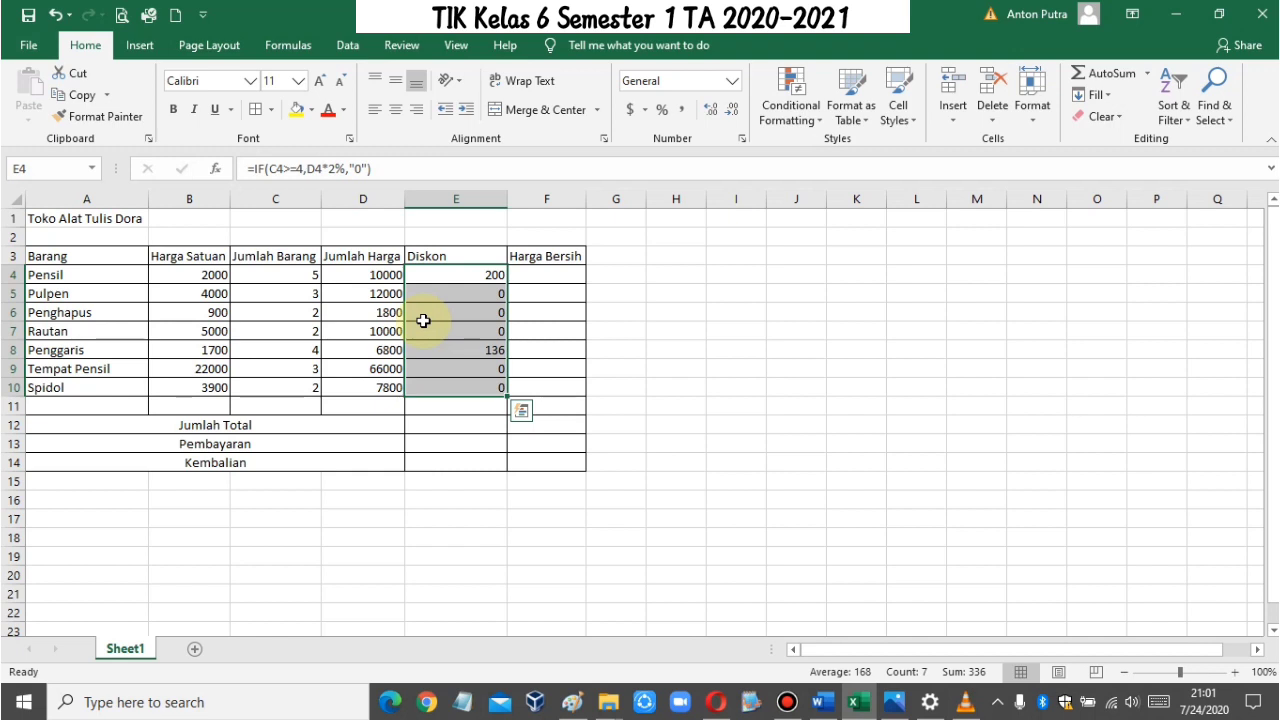
Step: Enter the formula =d4-e4 in F4 to subtract Pensil's discount from its total under Harga Bersih
left_click(540, 277)
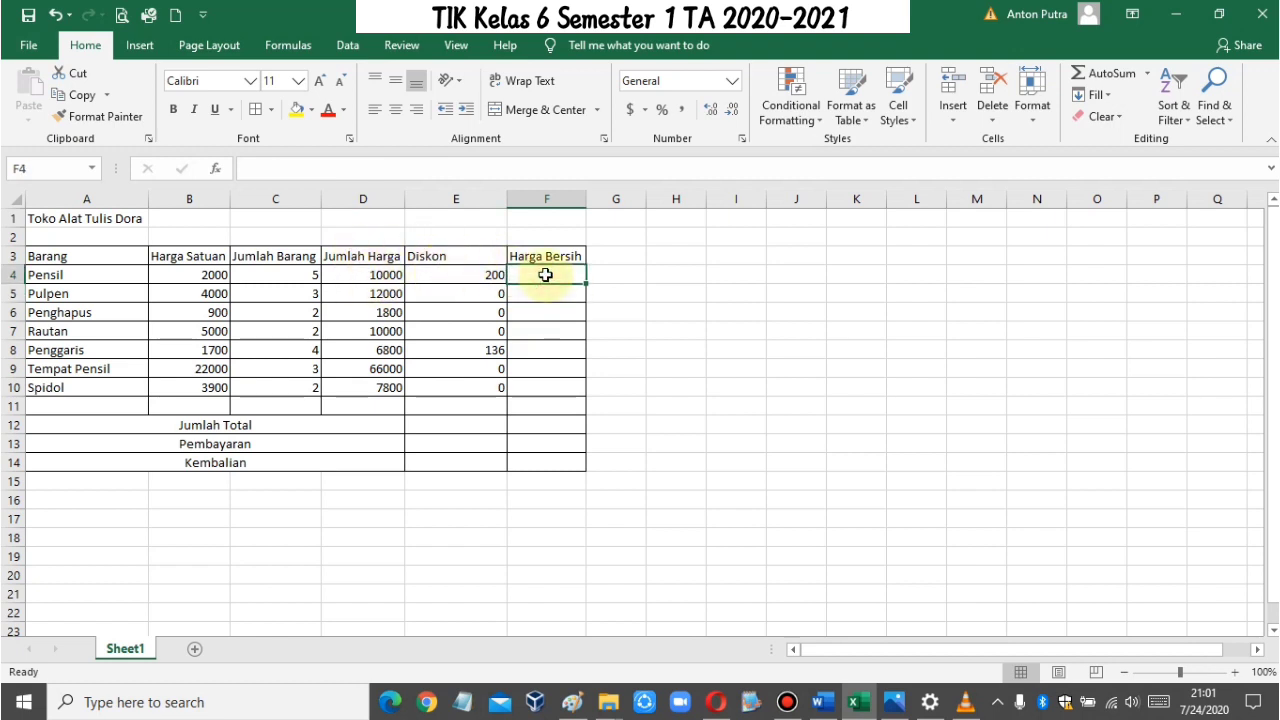
type("=")
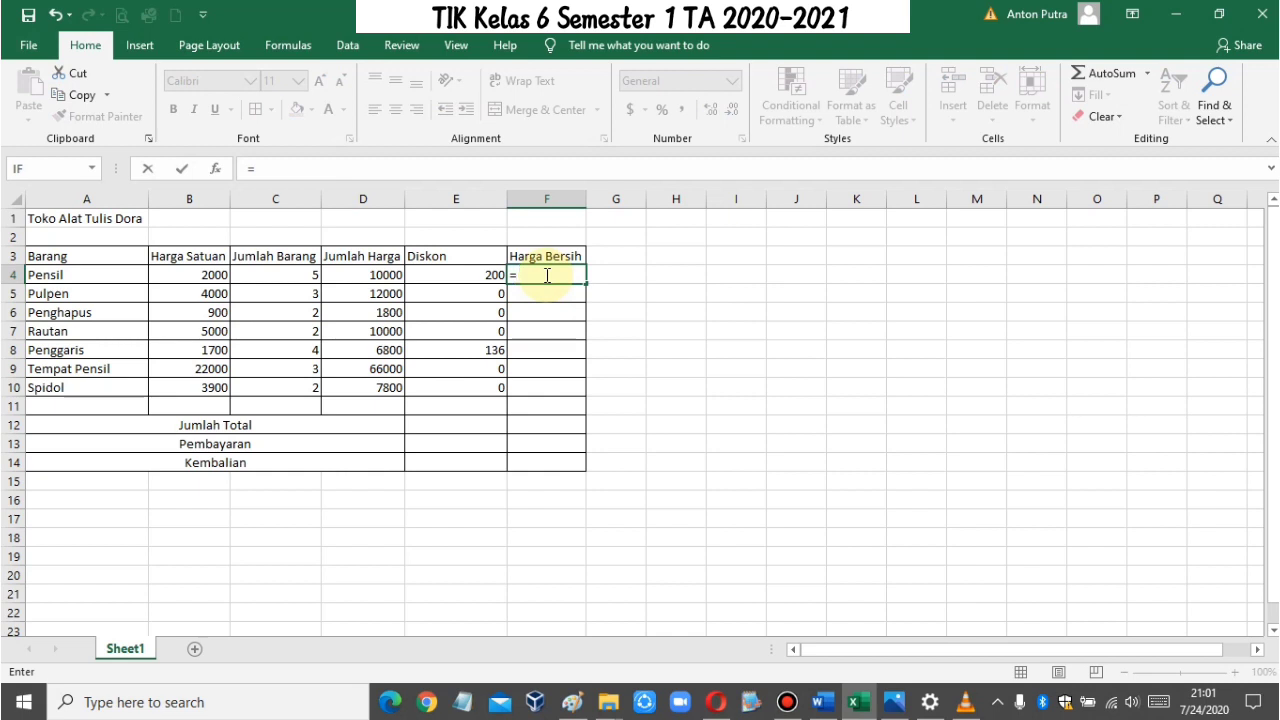
type("d4")
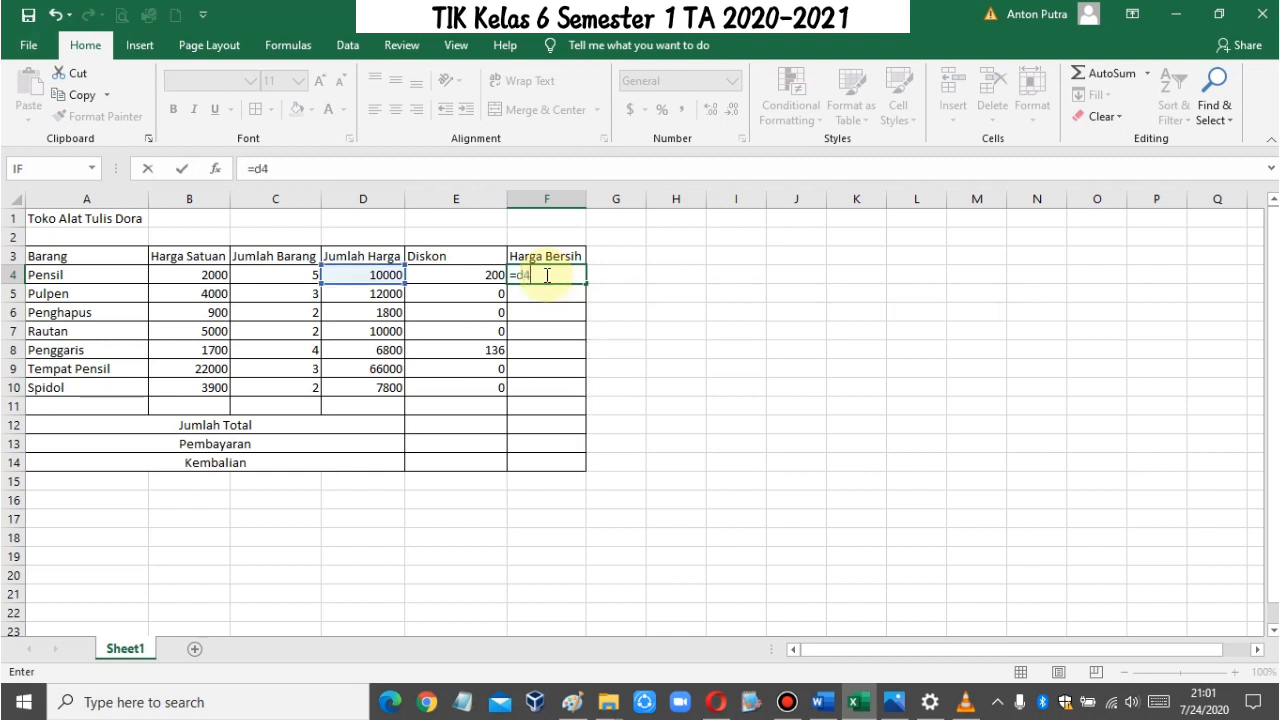
type("-e")
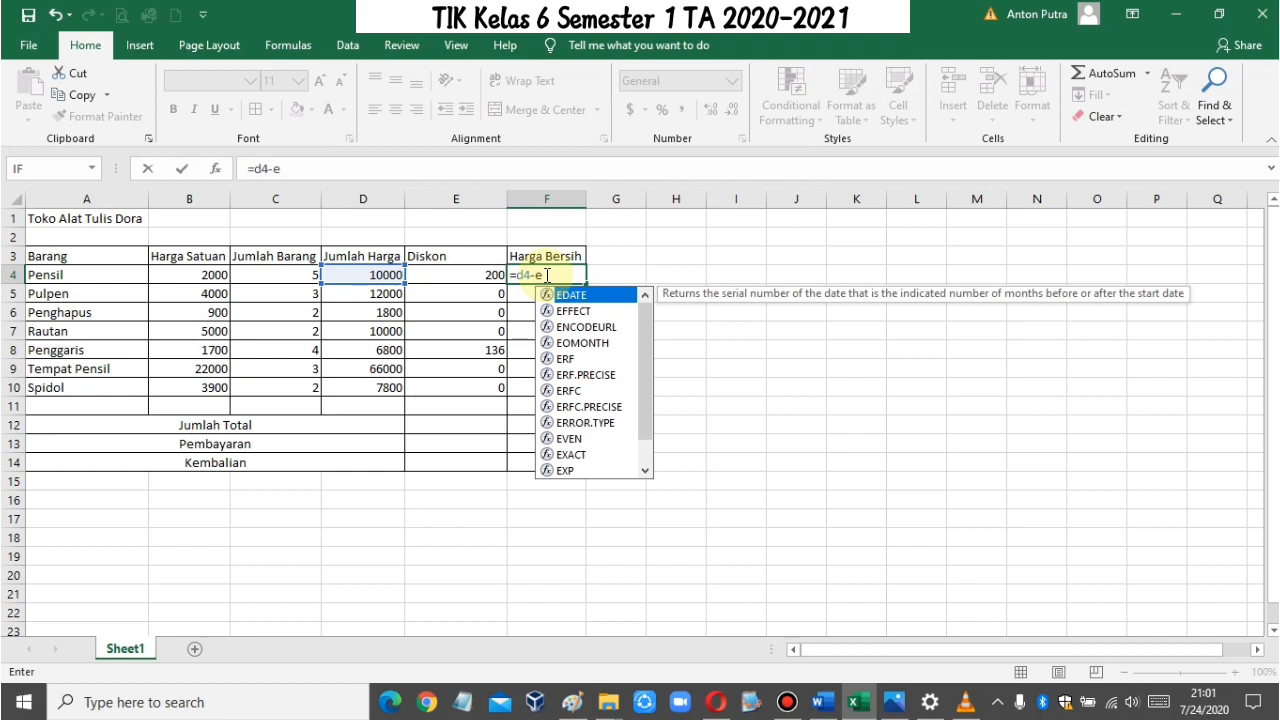
type("4")
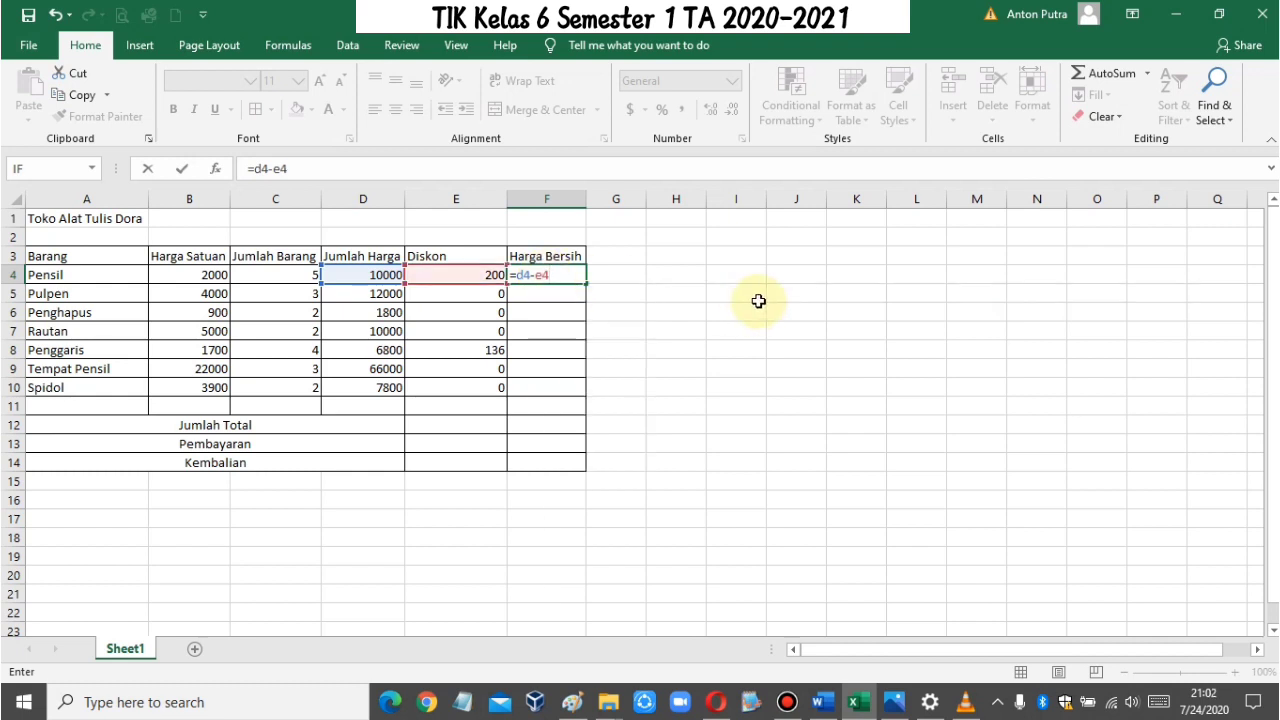
key("Return")
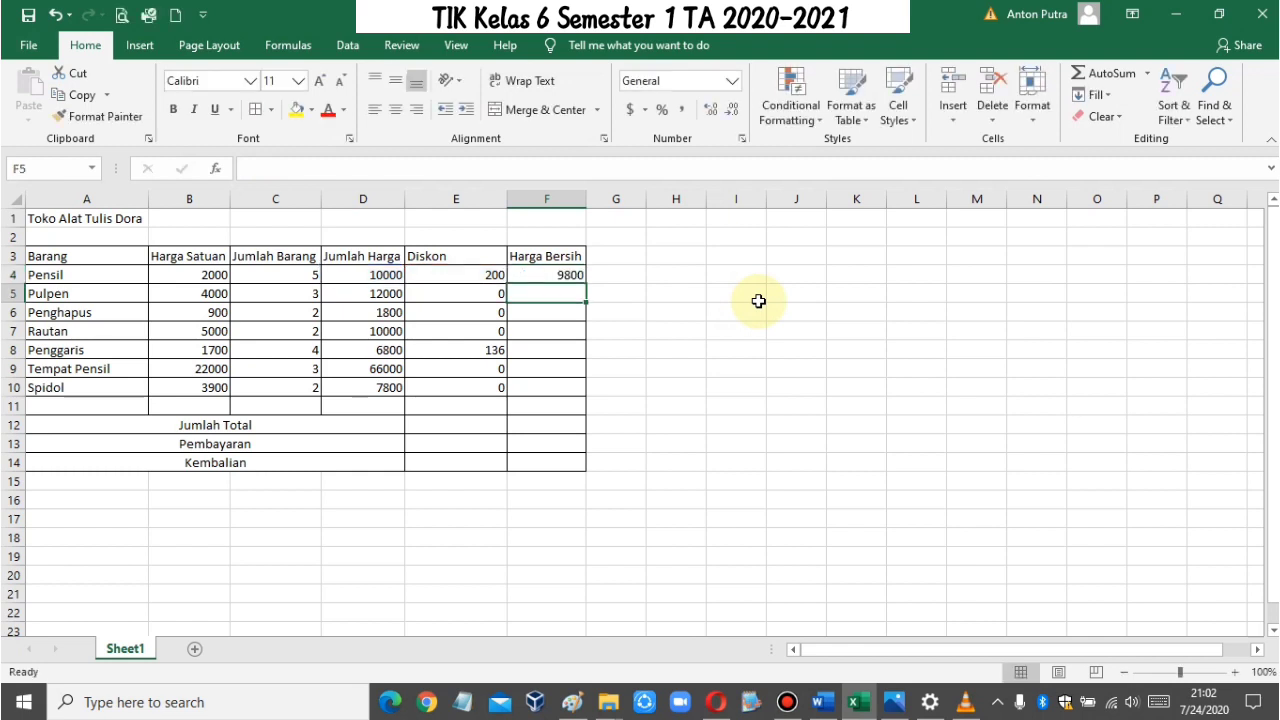
Step: Copy the Harga Bersih formula from F4 and paste it into F5:F10 for the remaining items
left_click(571, 276)
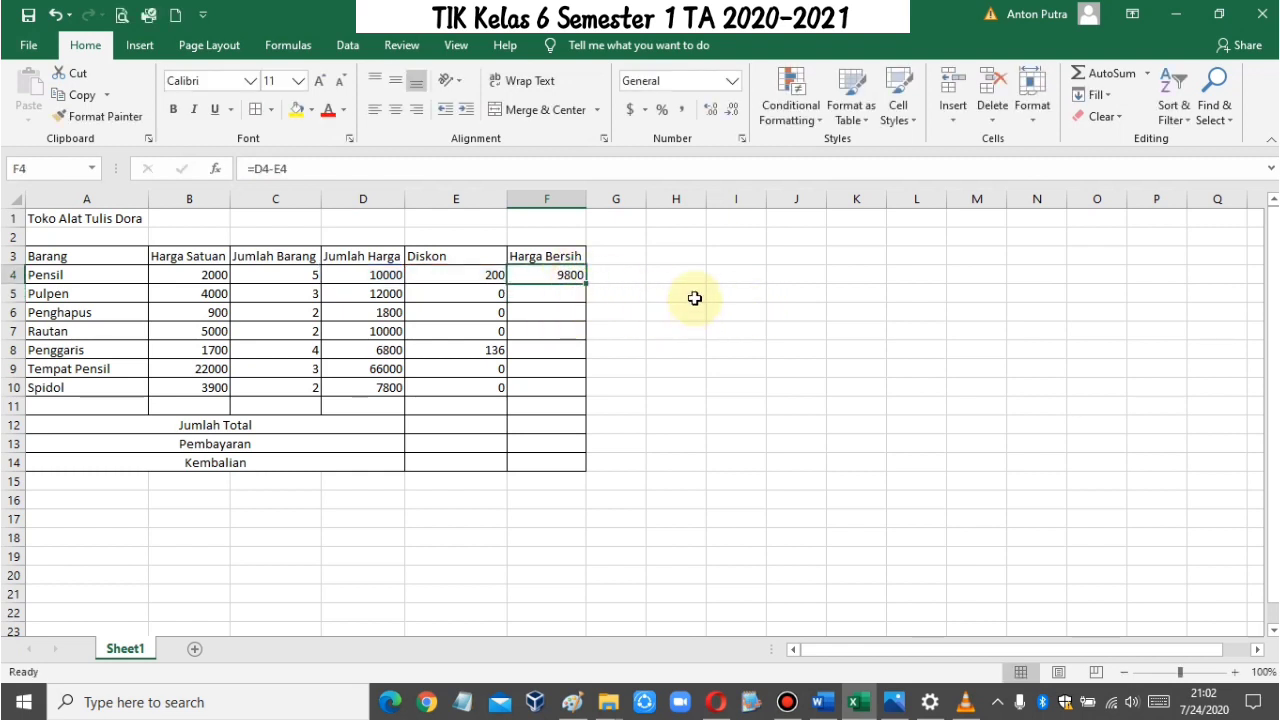
key("ctrl+c")
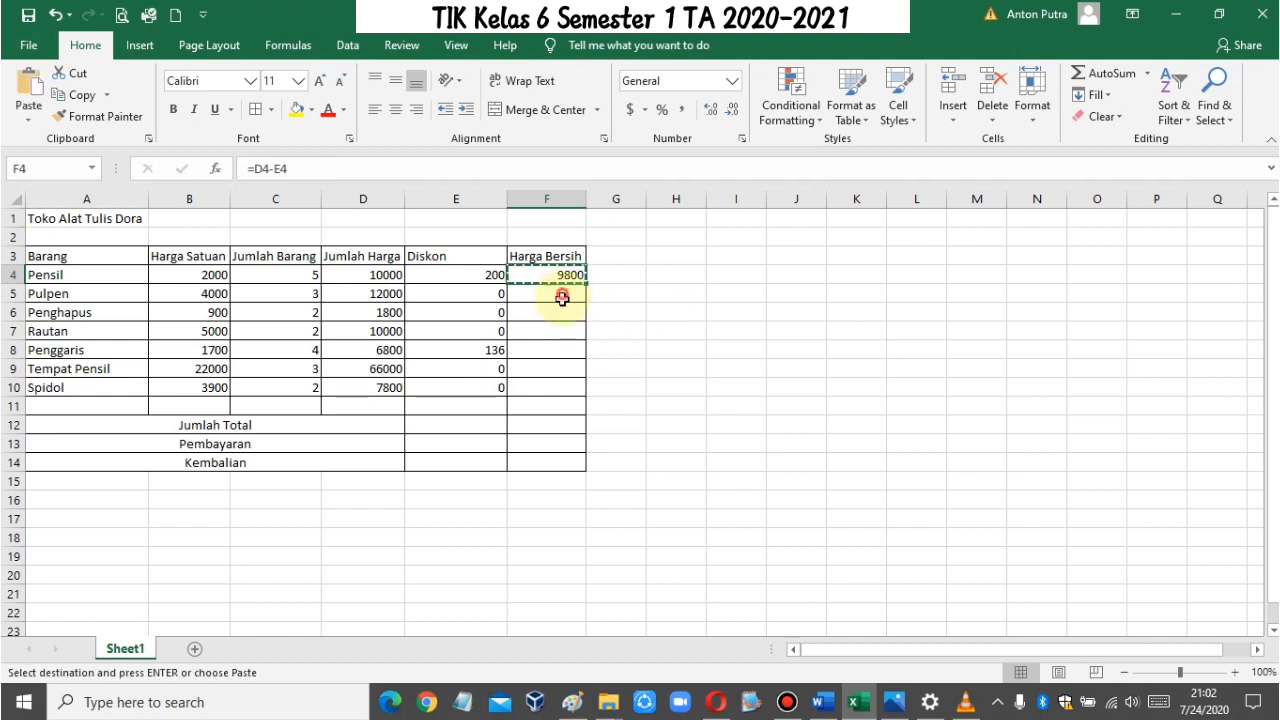
left_click_drag(563, 294, 570, 389)
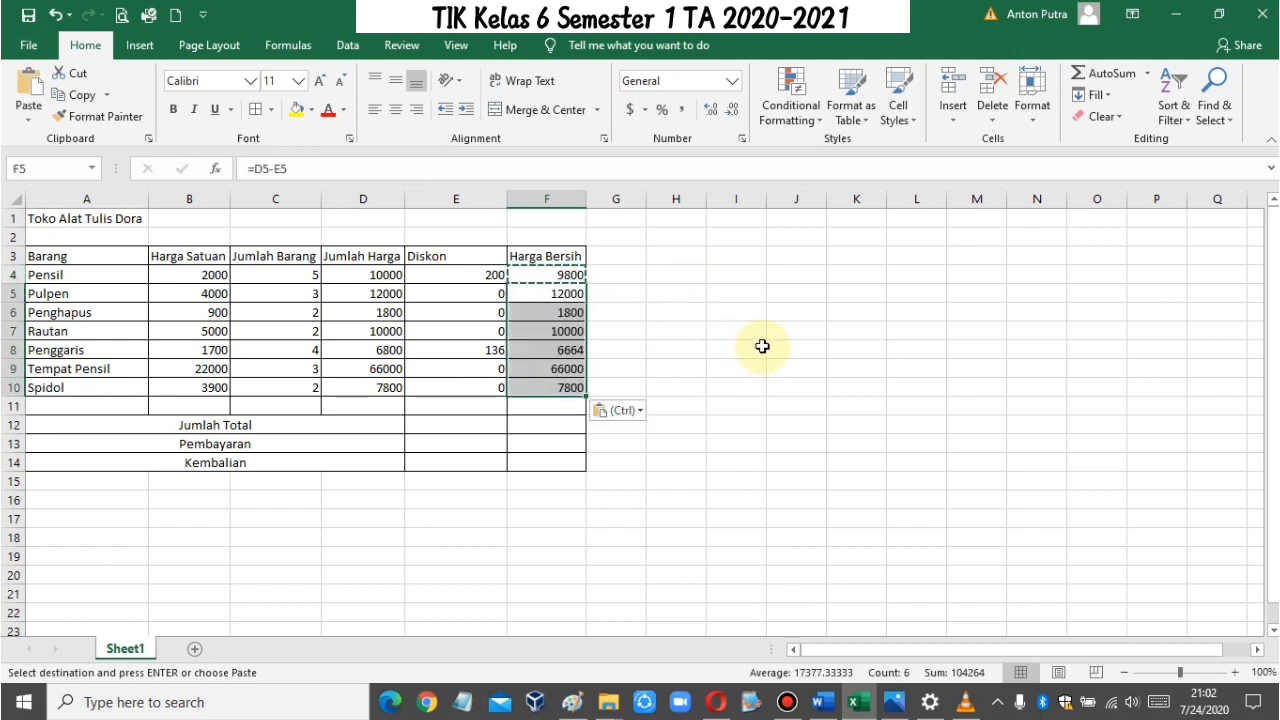
key("ctrl+v")
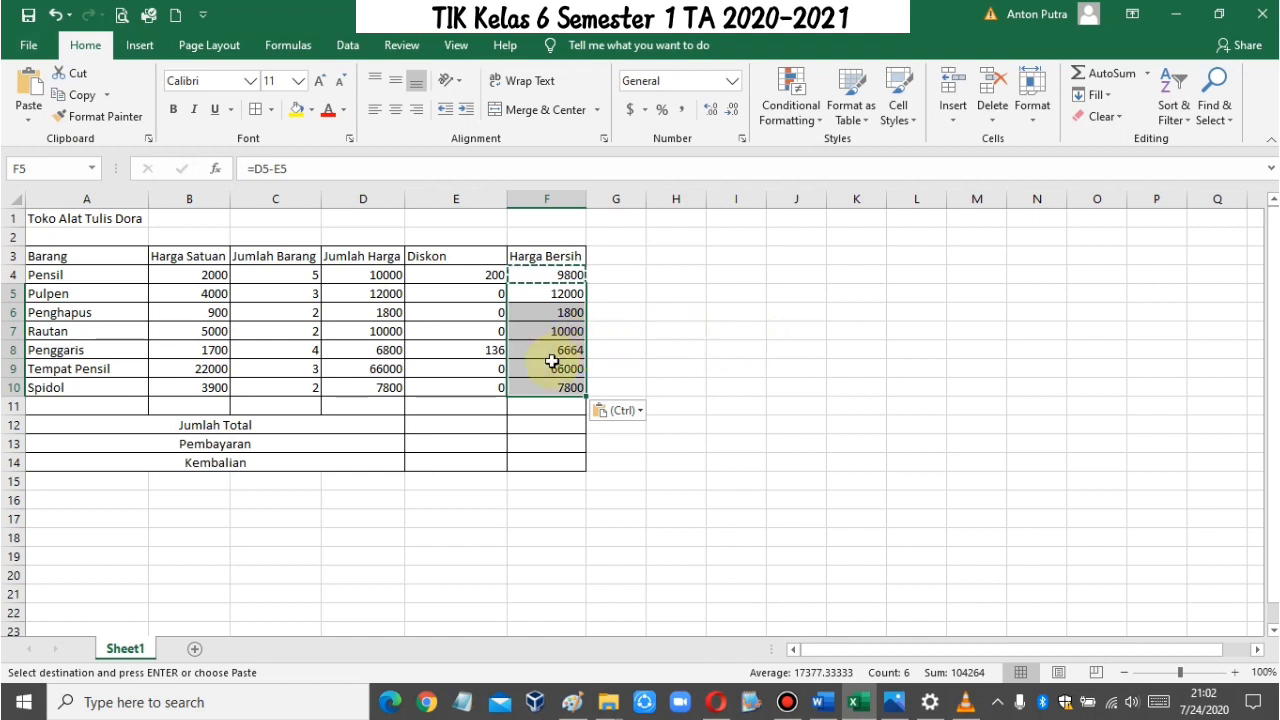
left_click(429, 336)
left_click_drag(198, 274, 204, 392)
left_click_drag(360, 275, 380, 390)
left_click_drag(548, 275, 551, 382)
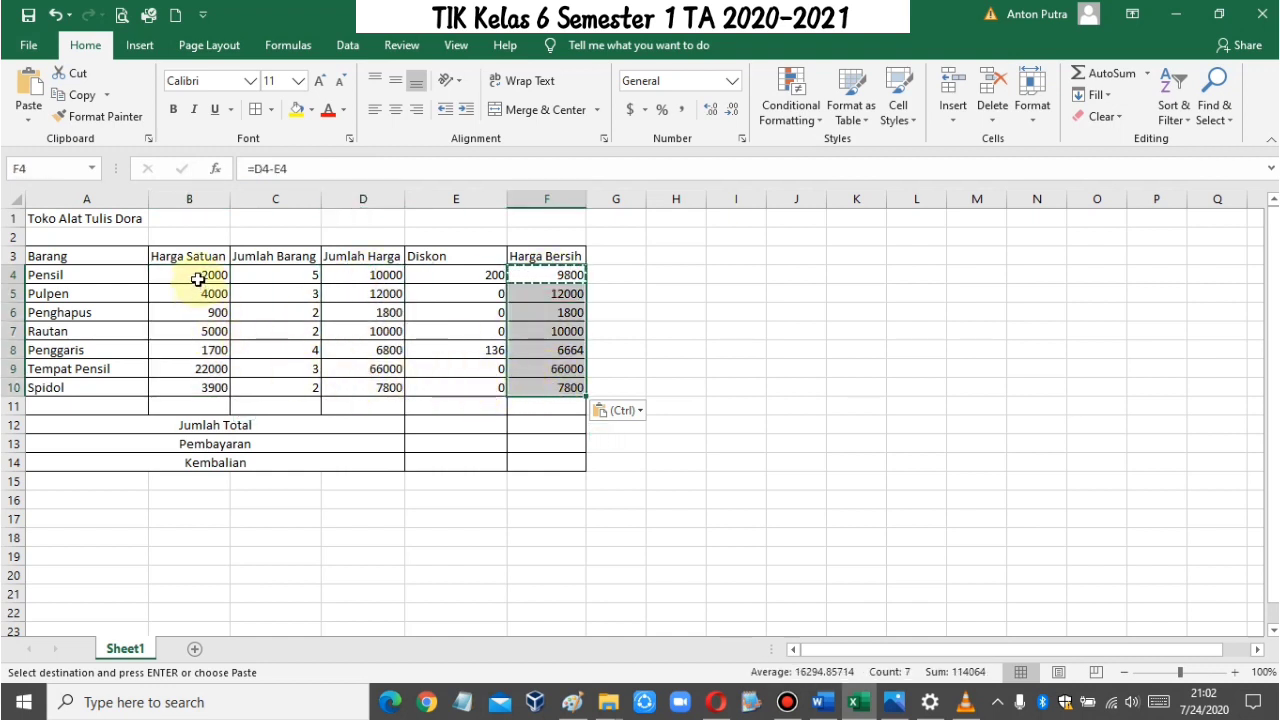
Step: Format the amounts in B4:B10 and D4:F10 as Accounting with the Rp Indonesian currency symbol
left_click_drag(197, 279, 210, 390)
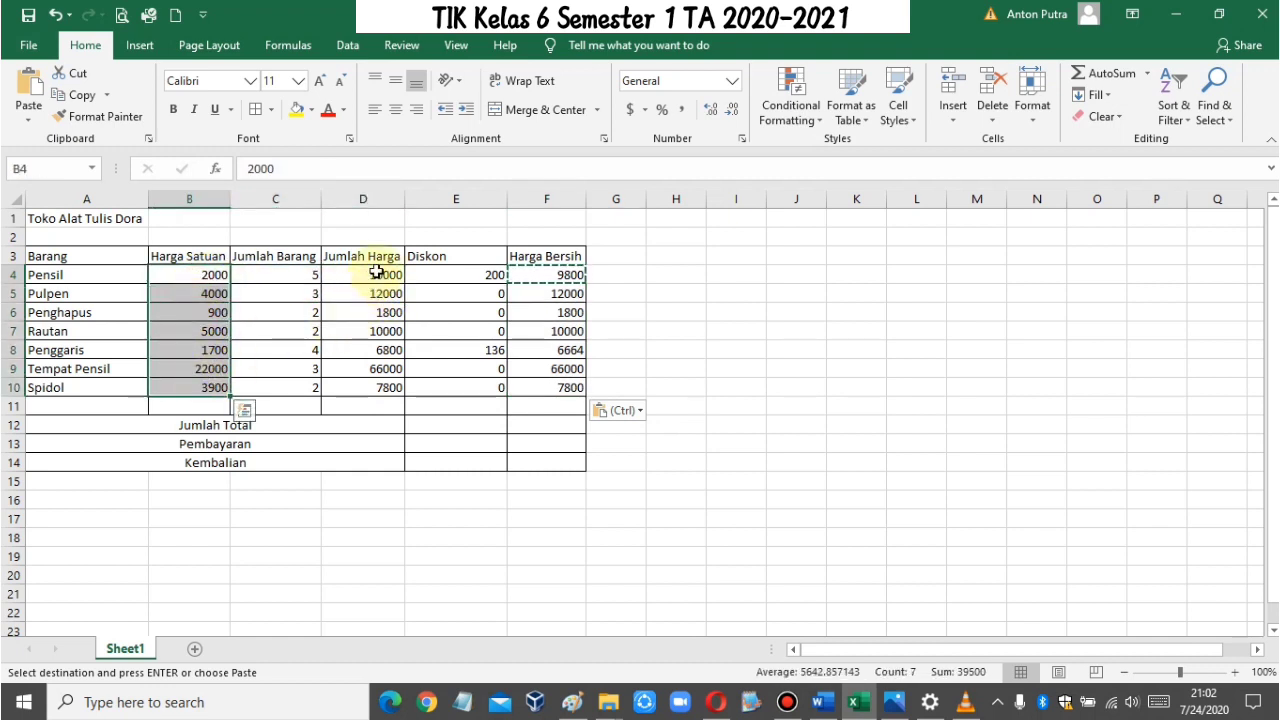
left_click_drag(380, 275, 572, 390)
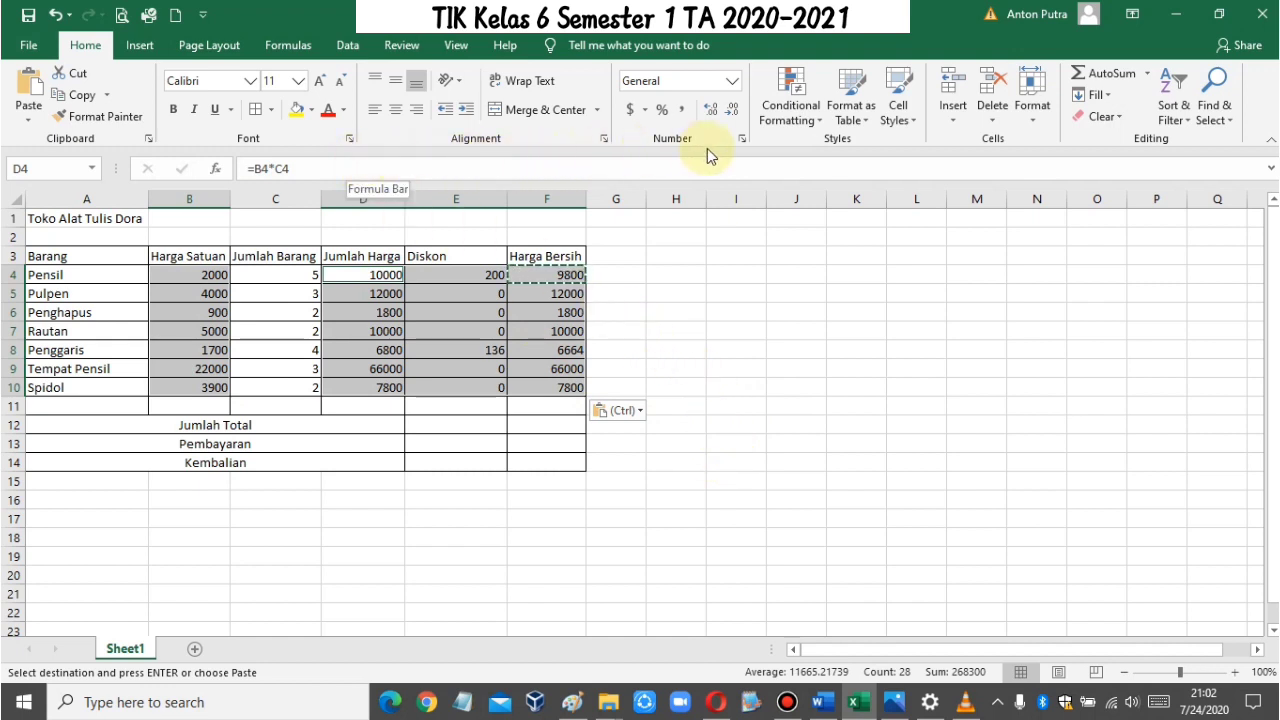
right_click(545, 275)
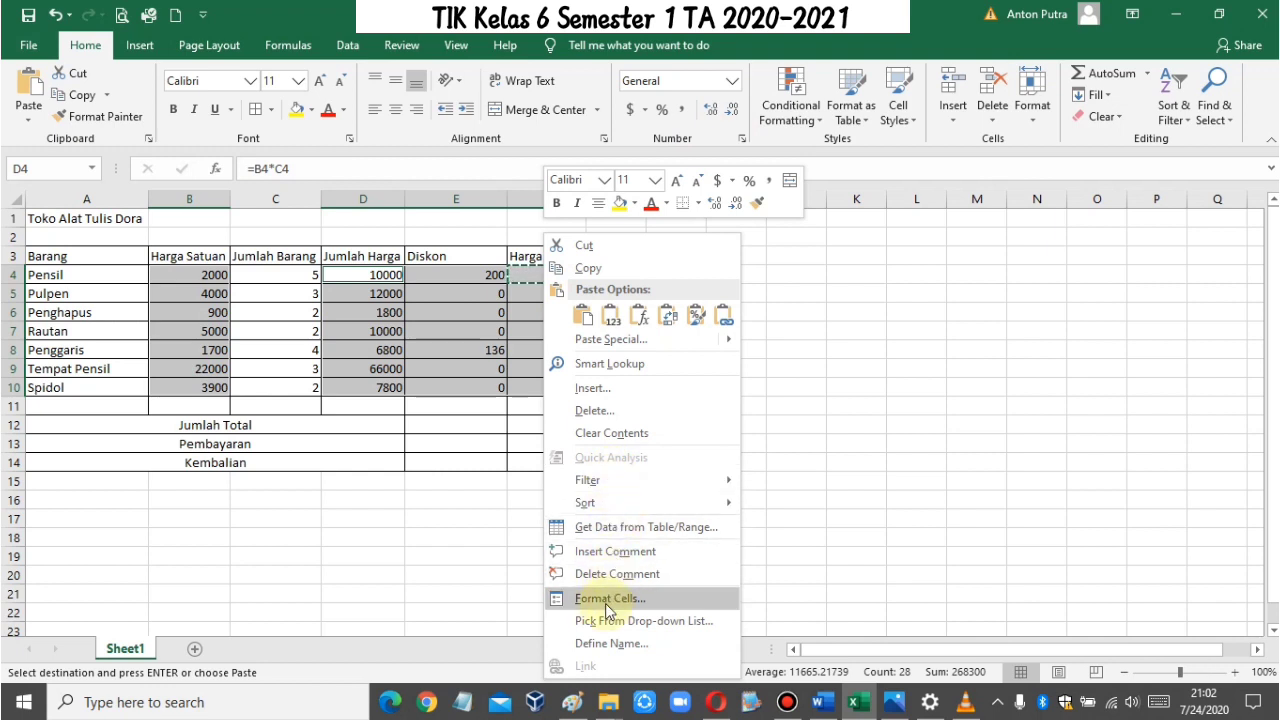
left_click(607, 600)
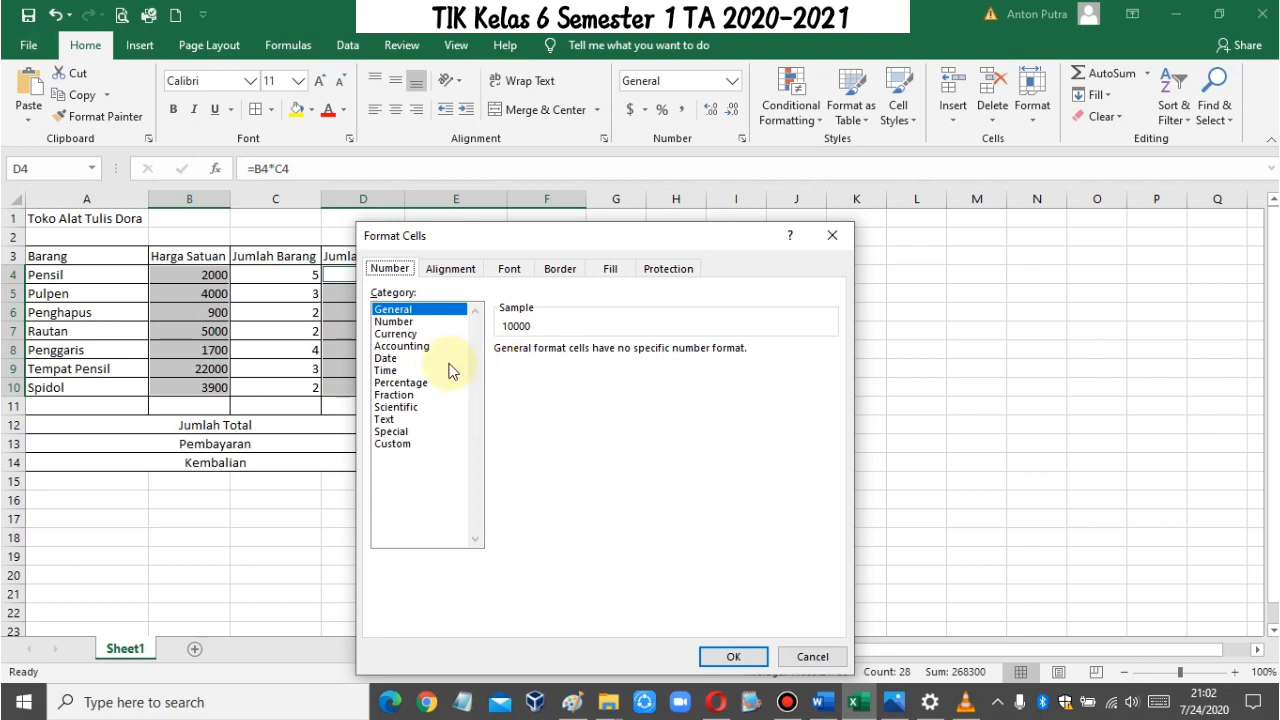
left_click(406, 347)
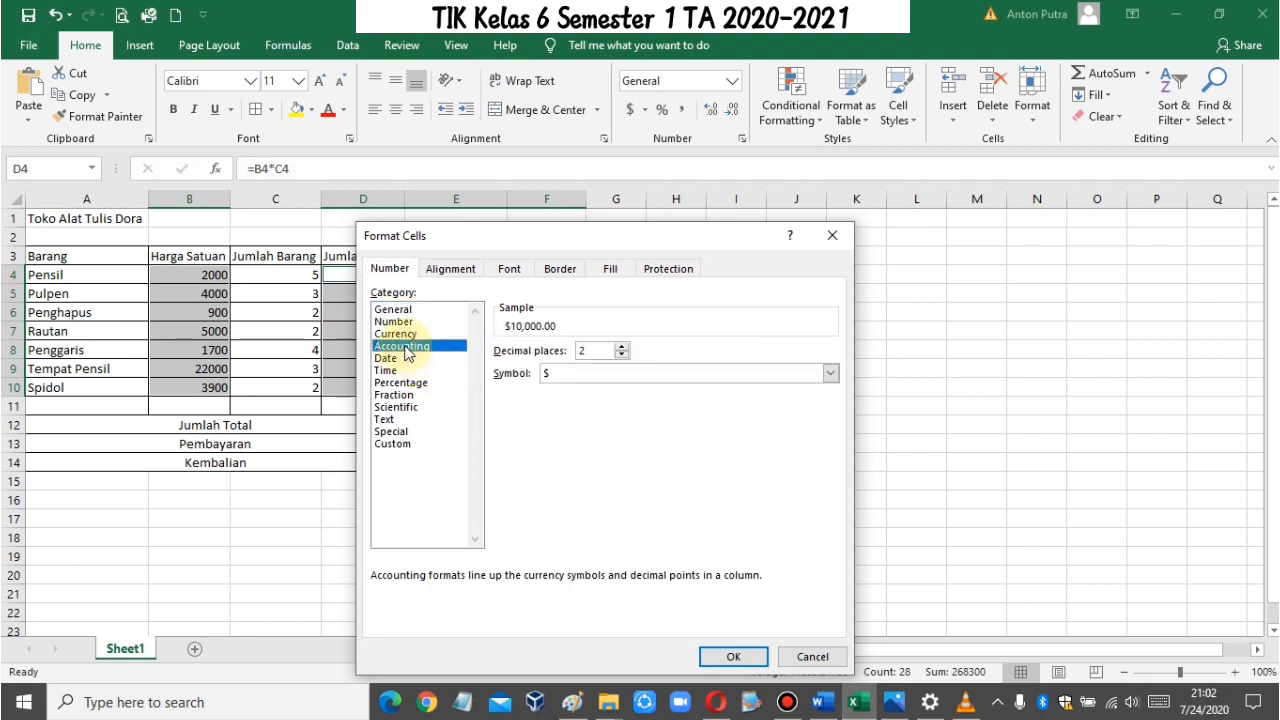
left_click(601, 373)
scroll(680, 500, "down", 4)
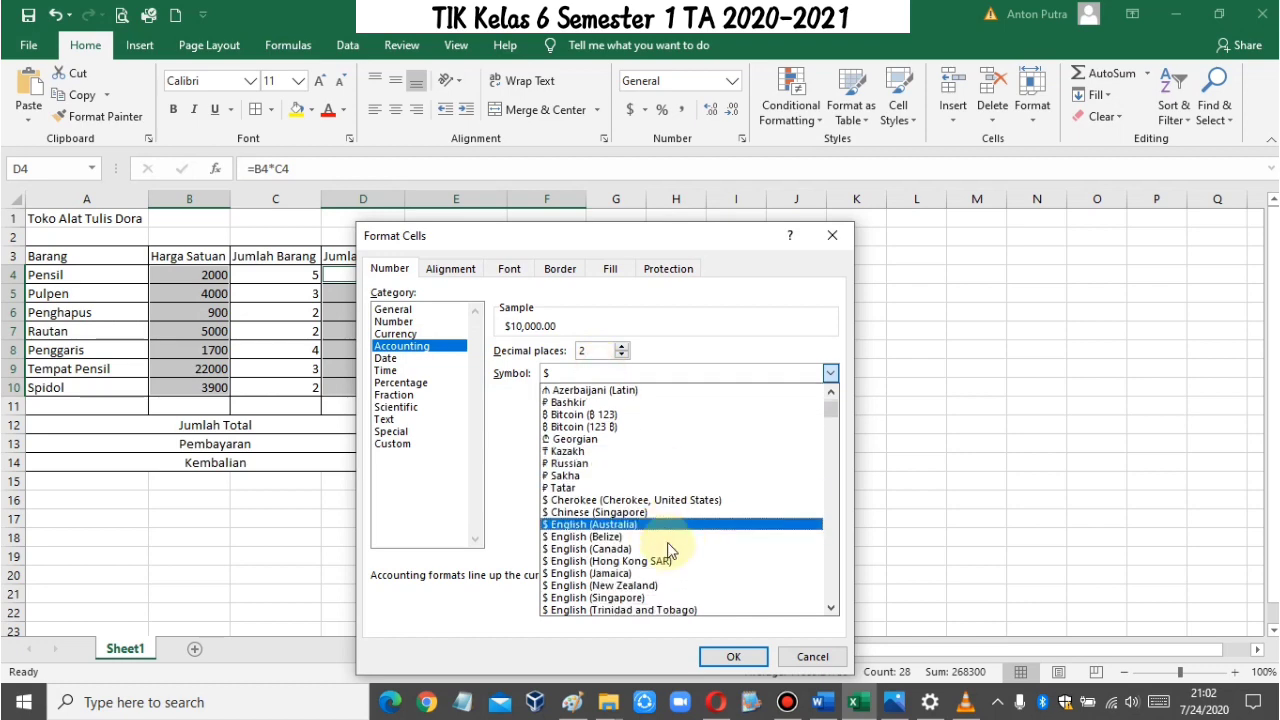
left_click(828, 418)
left_click_drag(832, 442, 836, 500)
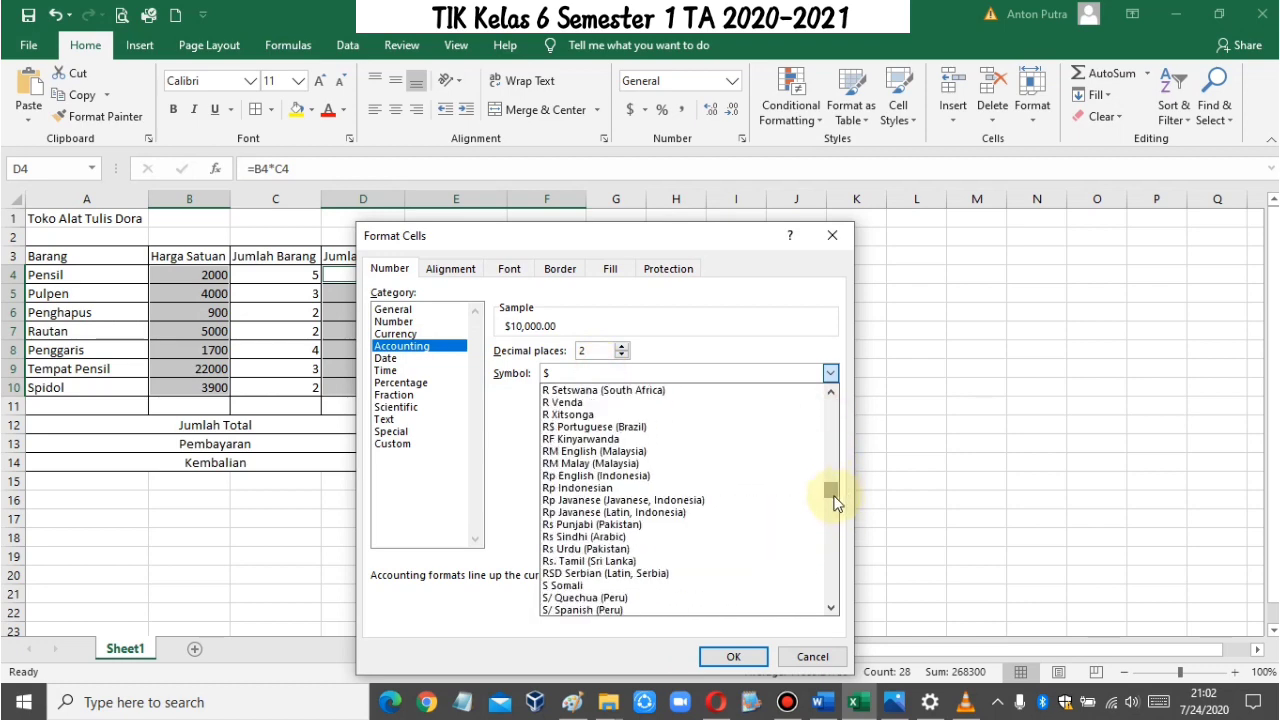
left_click(634, 489)
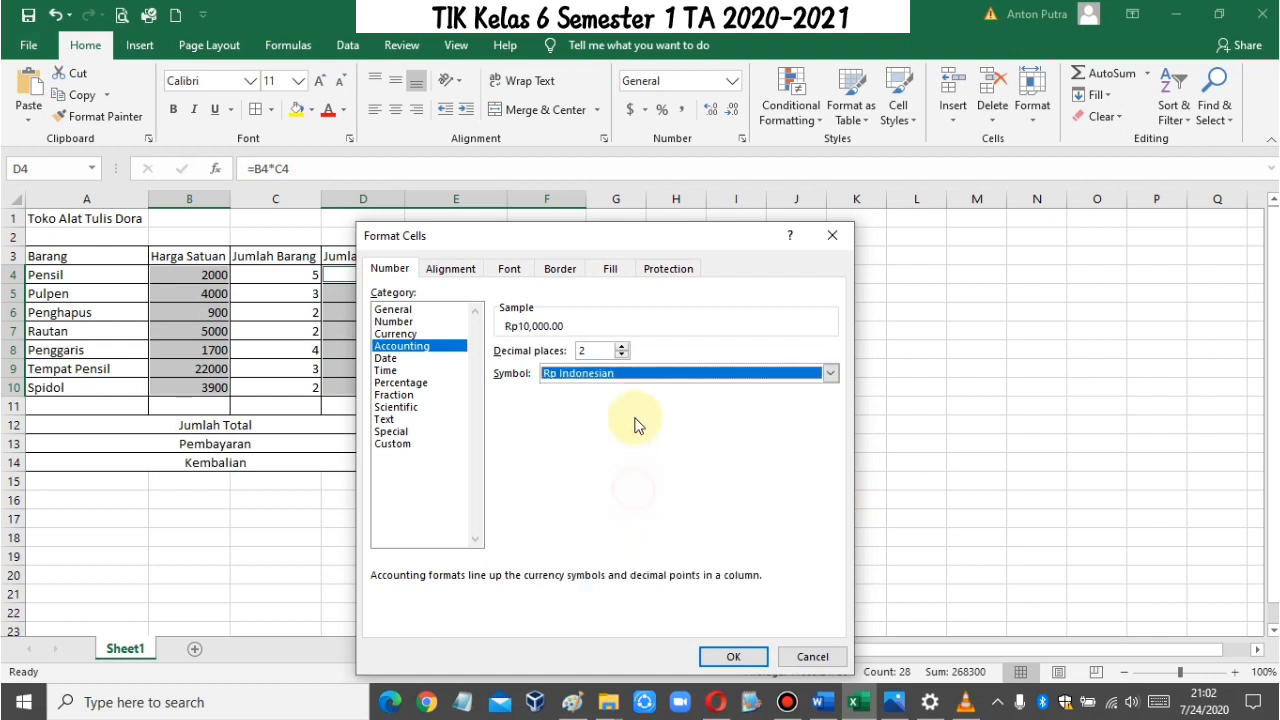
left_click(732, 660)
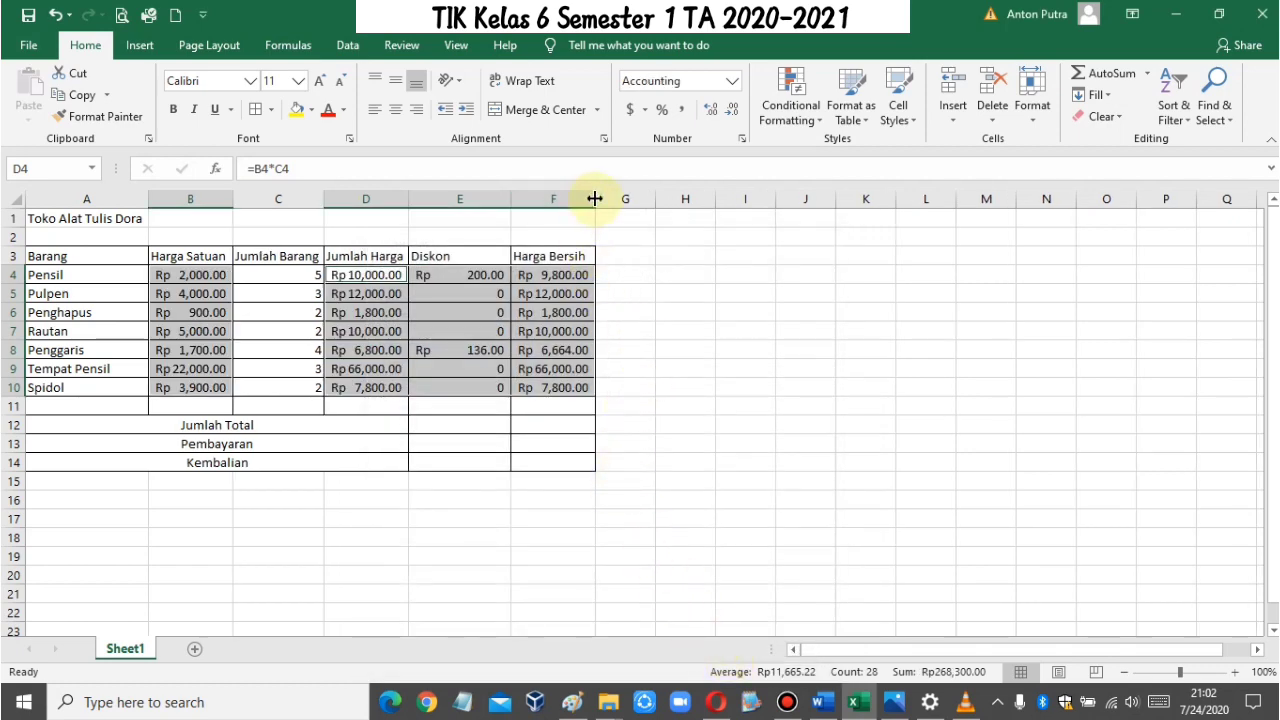
Step: Widen the Harga Bersih, Jumlah Harga and Harga Satuan columns slightly to give the rupiah amounts more room
left_click_drag(594, 199, 607, 199)
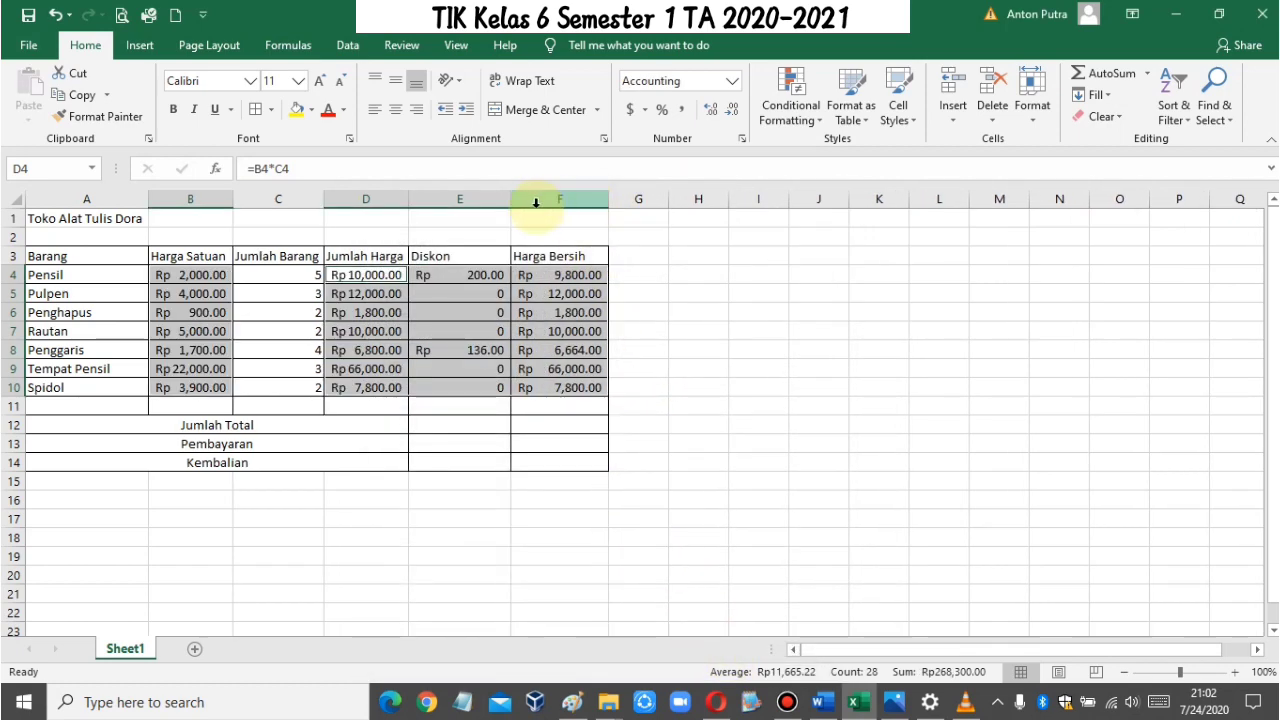
left_click_drag(408, 199, 424, 199)
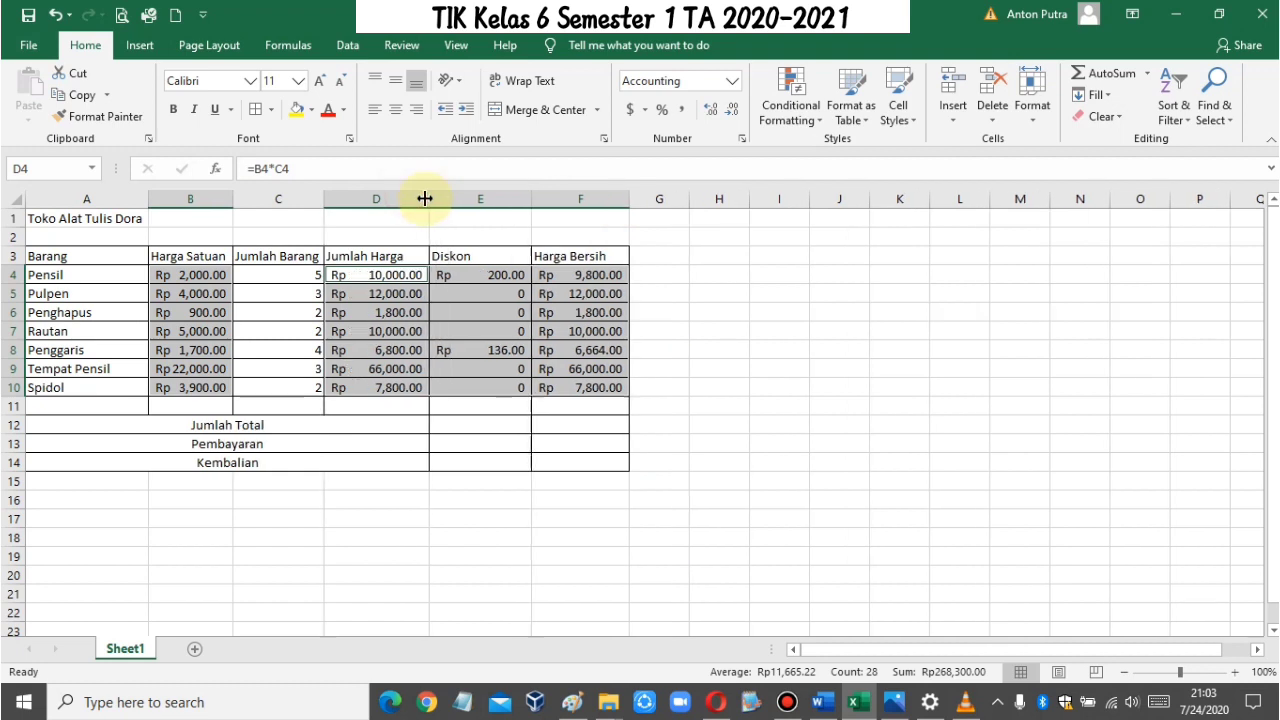
left_click_drag(233, 199, 248, 199)
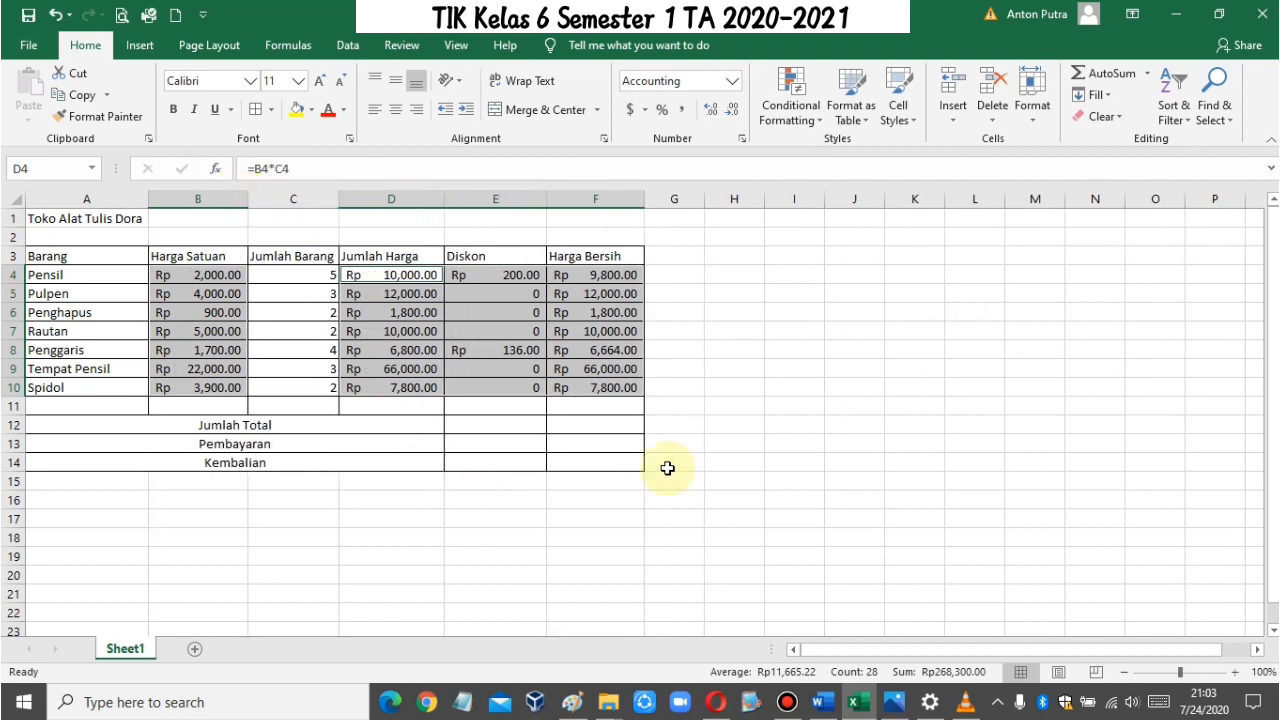
left_click(758, 369)
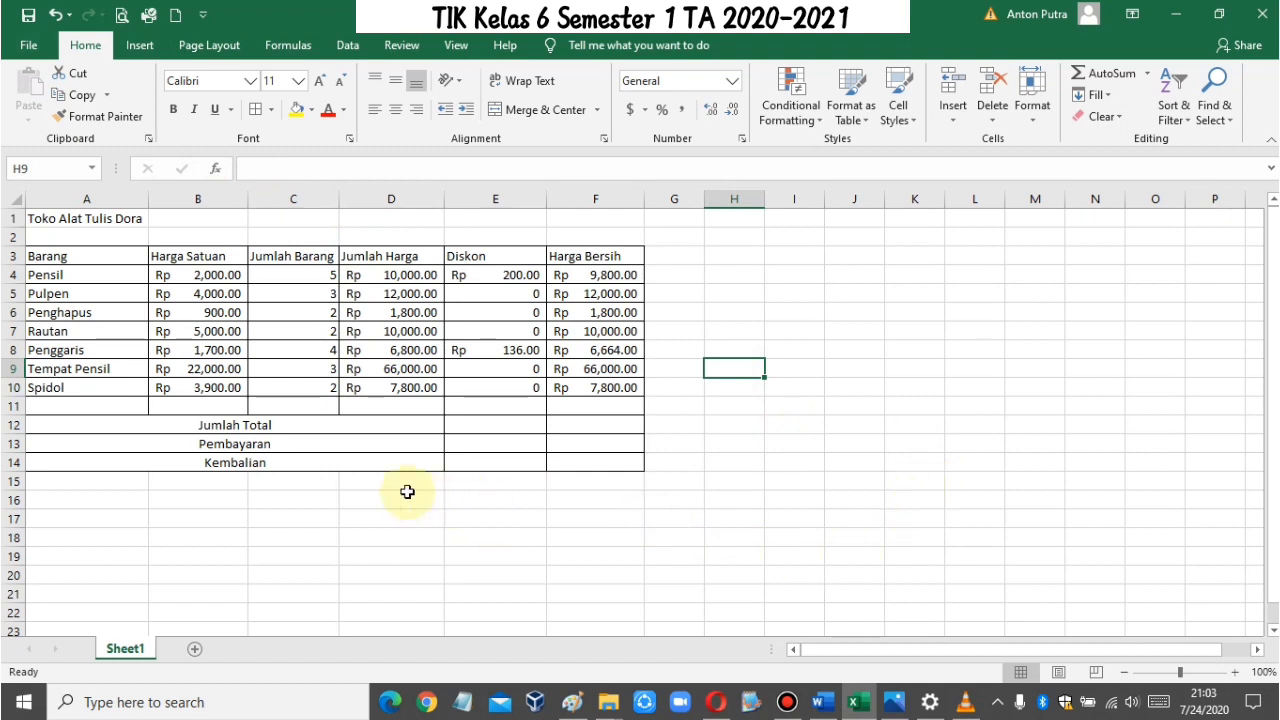
Step: Extend the merged Jumlah Total, Pembayaran and Kembalian label cells through column E, merging each row separately across A to E
left_click(312, 427)
left_click_drag(412, 428, 478, 457)
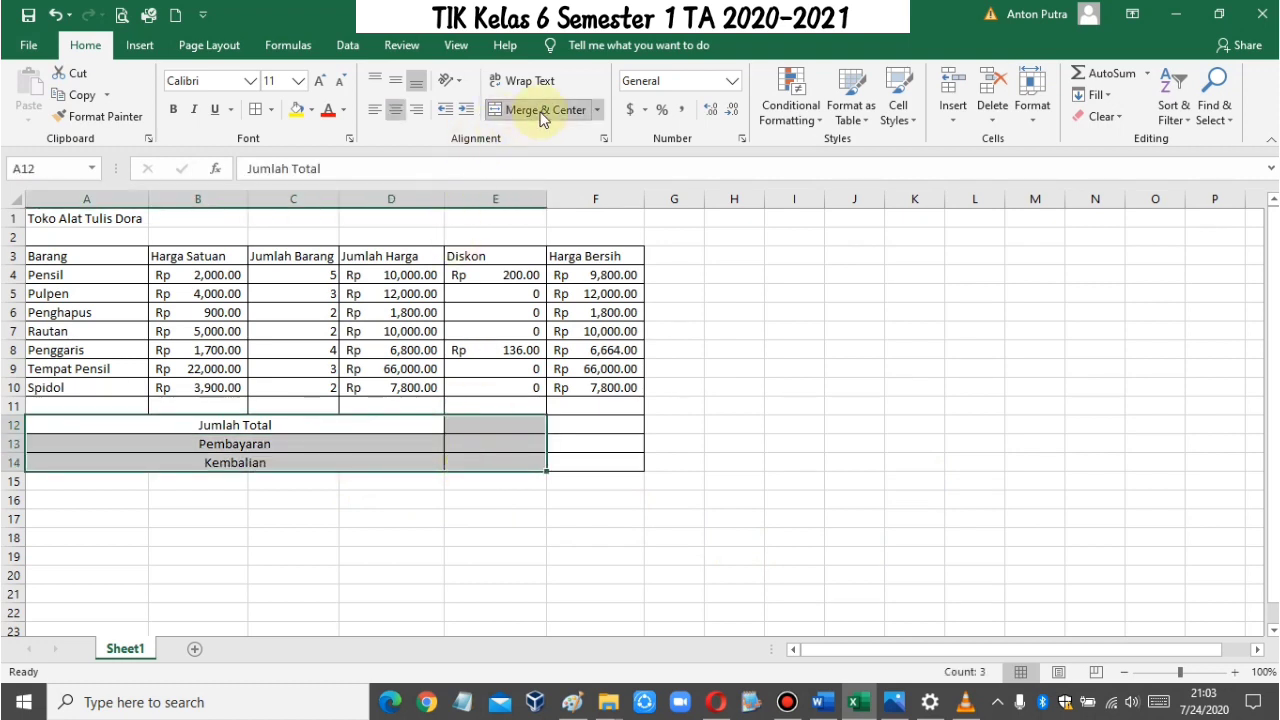
left_click(597, 110)
left_click(573, 160)
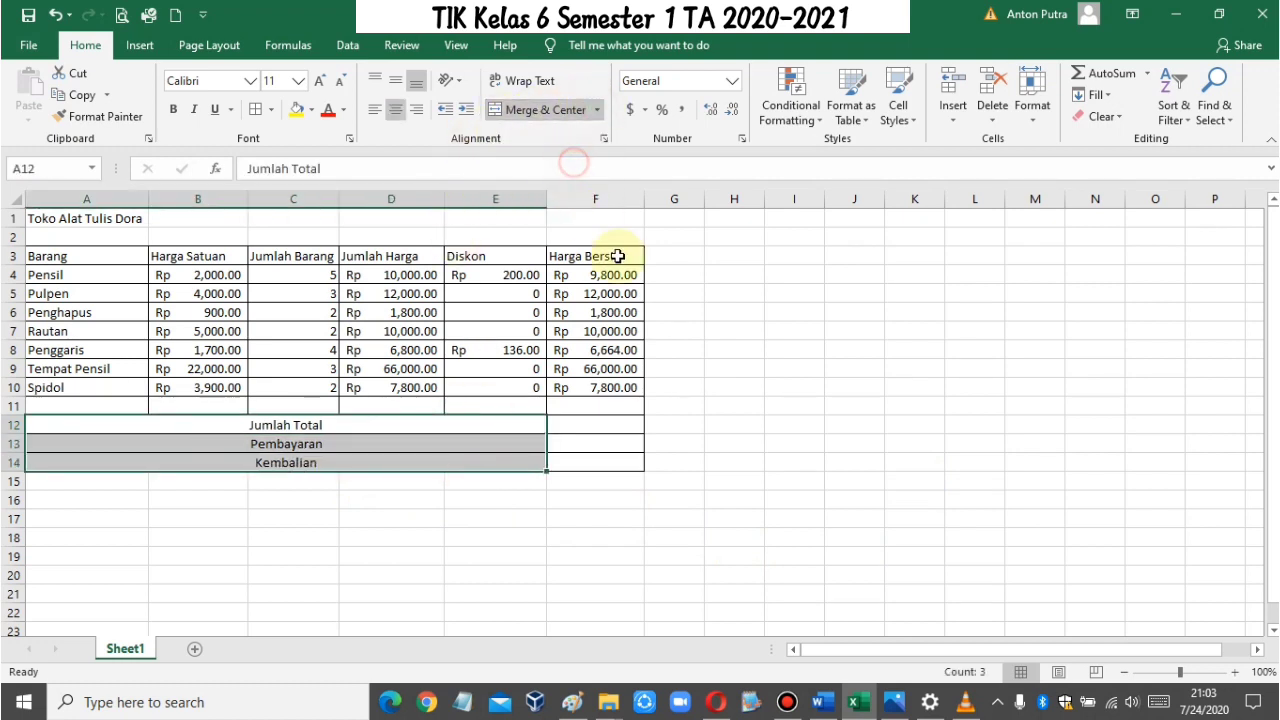
Step: Total the Harga Bersih column in the Jumlah Total cell F12 with AutoSum, using =SUM(F4:F11)
left_click(620, 427)
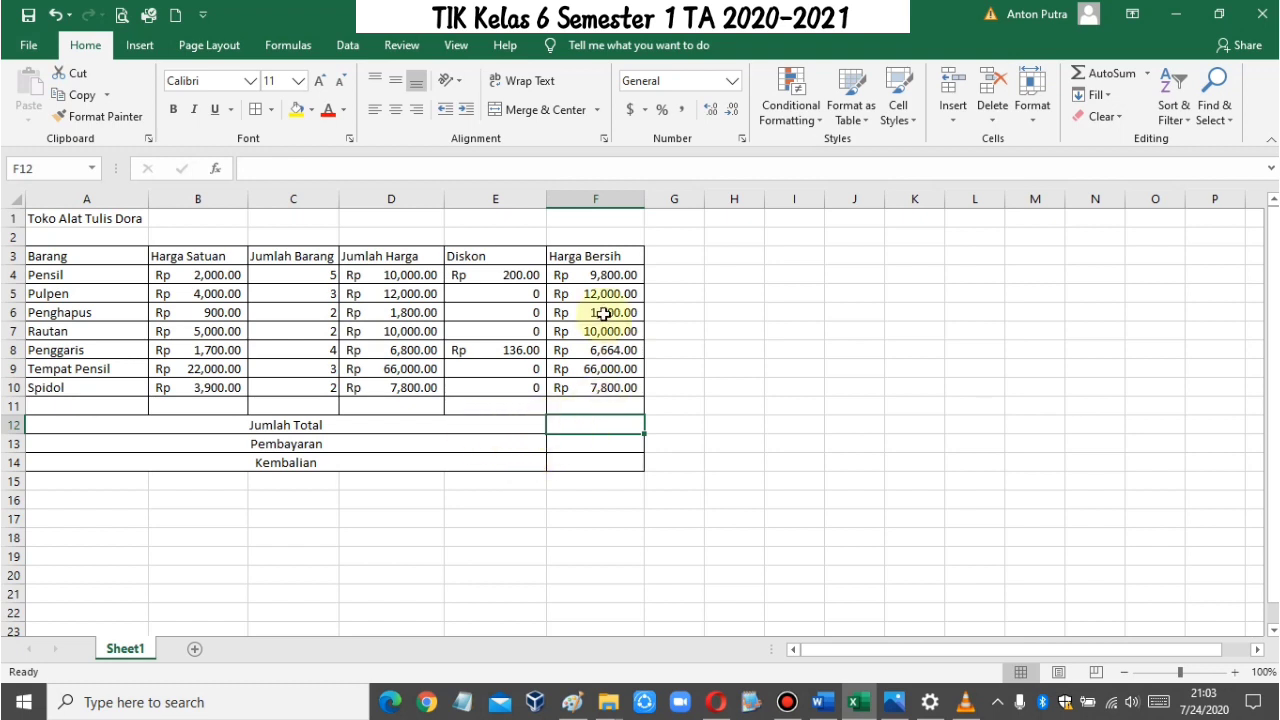
left_click_drag(606, 271, 613, 386)
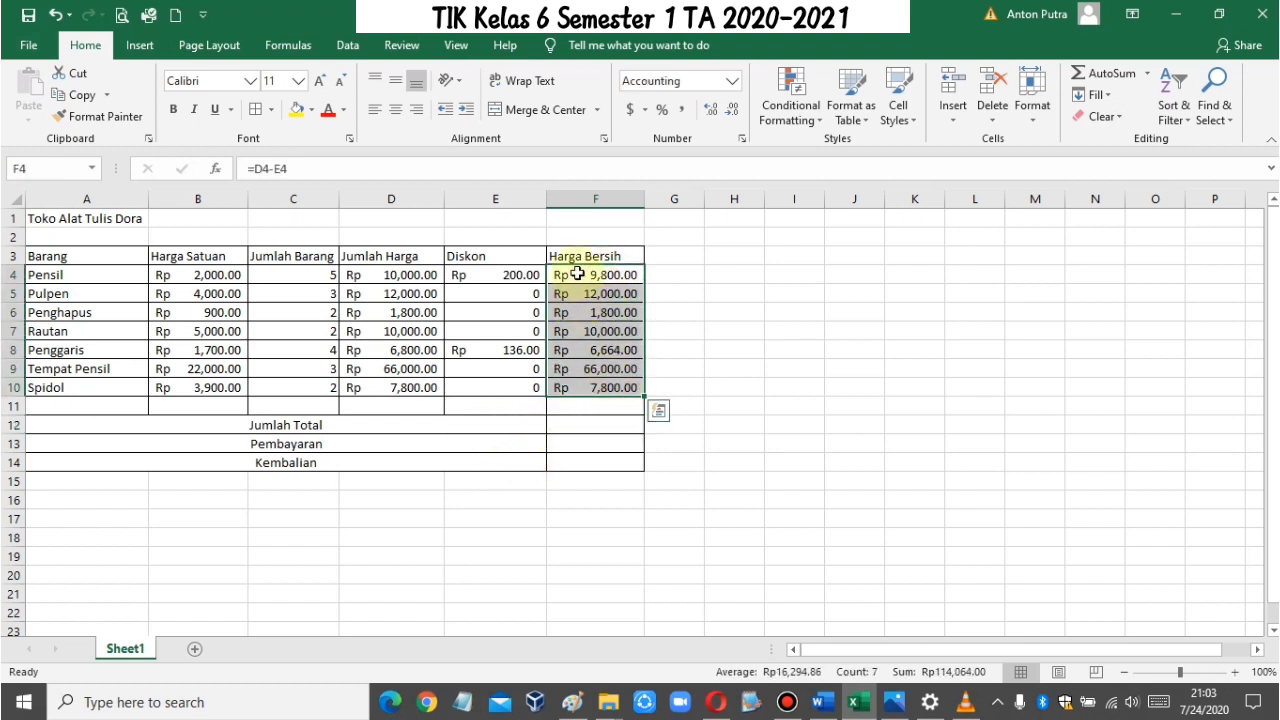
left_click_drag(577, 272, 585, 388)
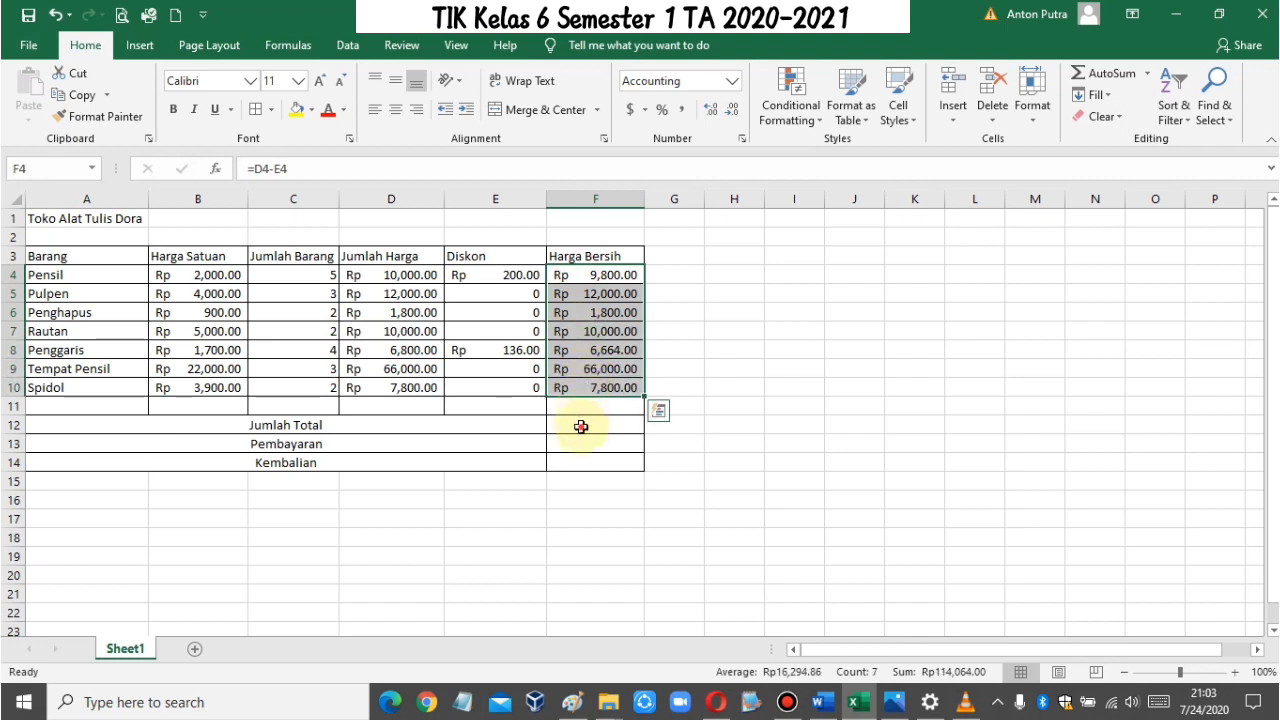
left_click(582, 426)
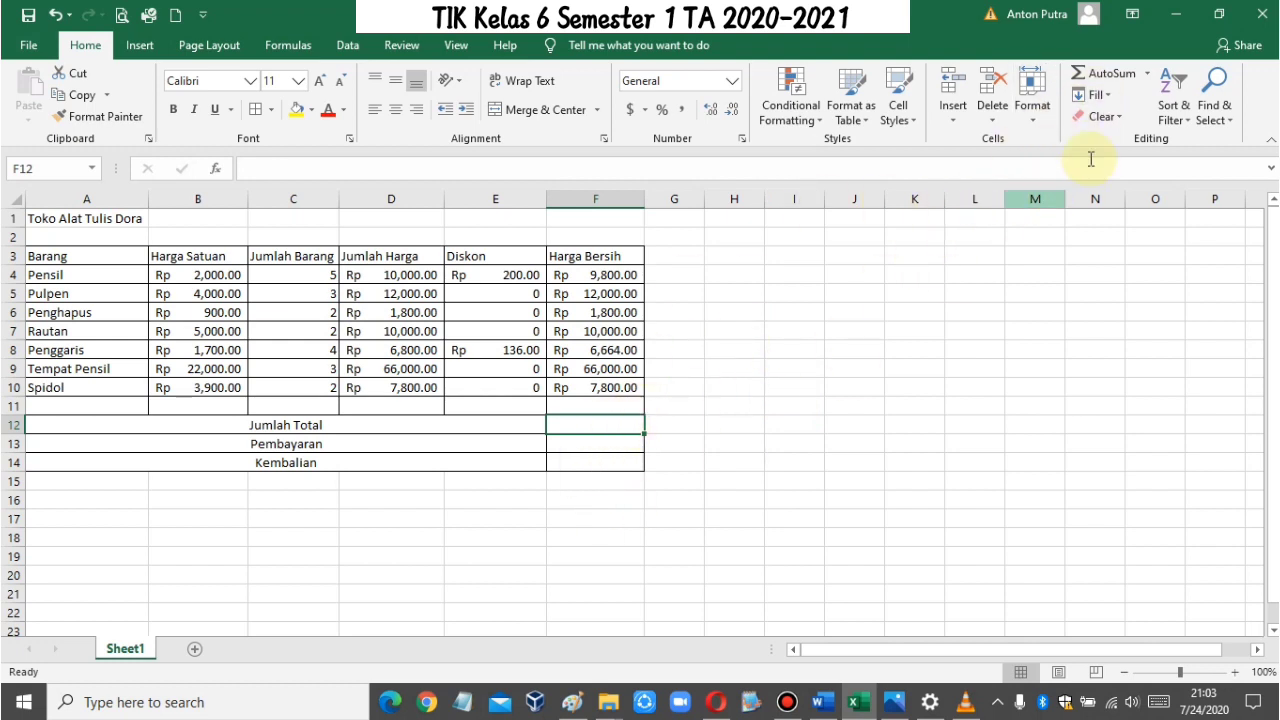
left_click(1116, 75)
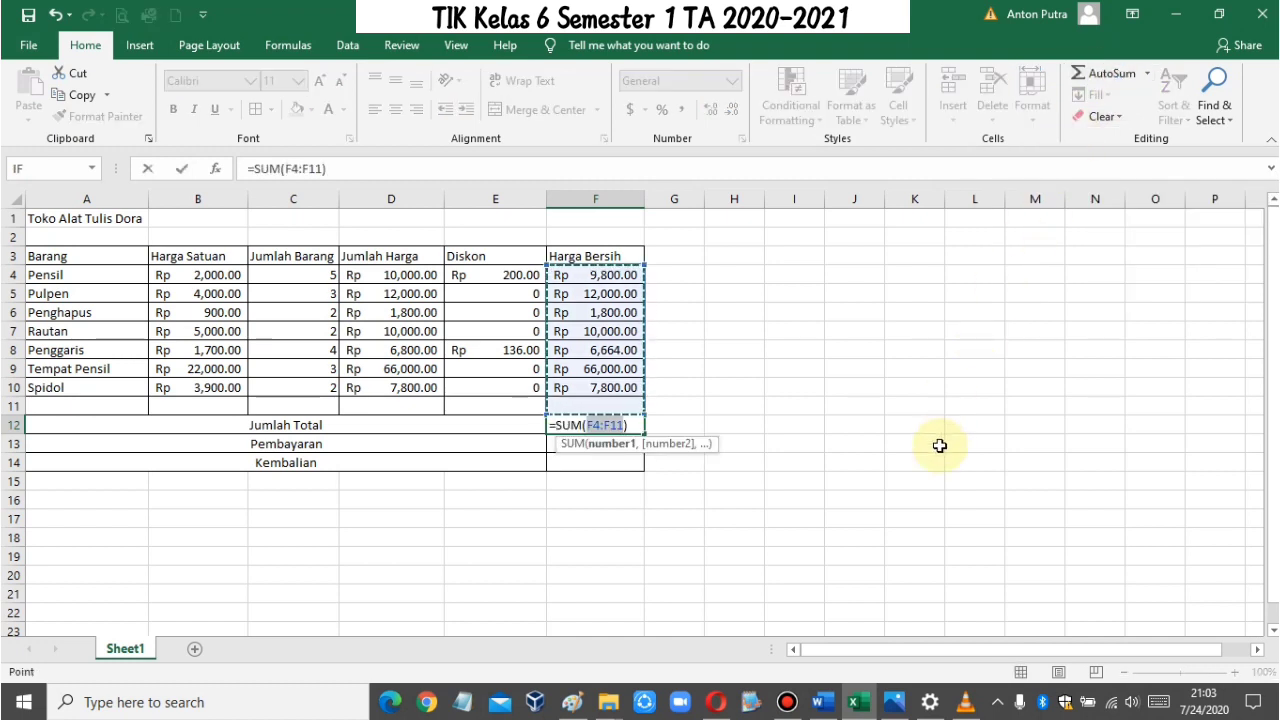
key("Return")
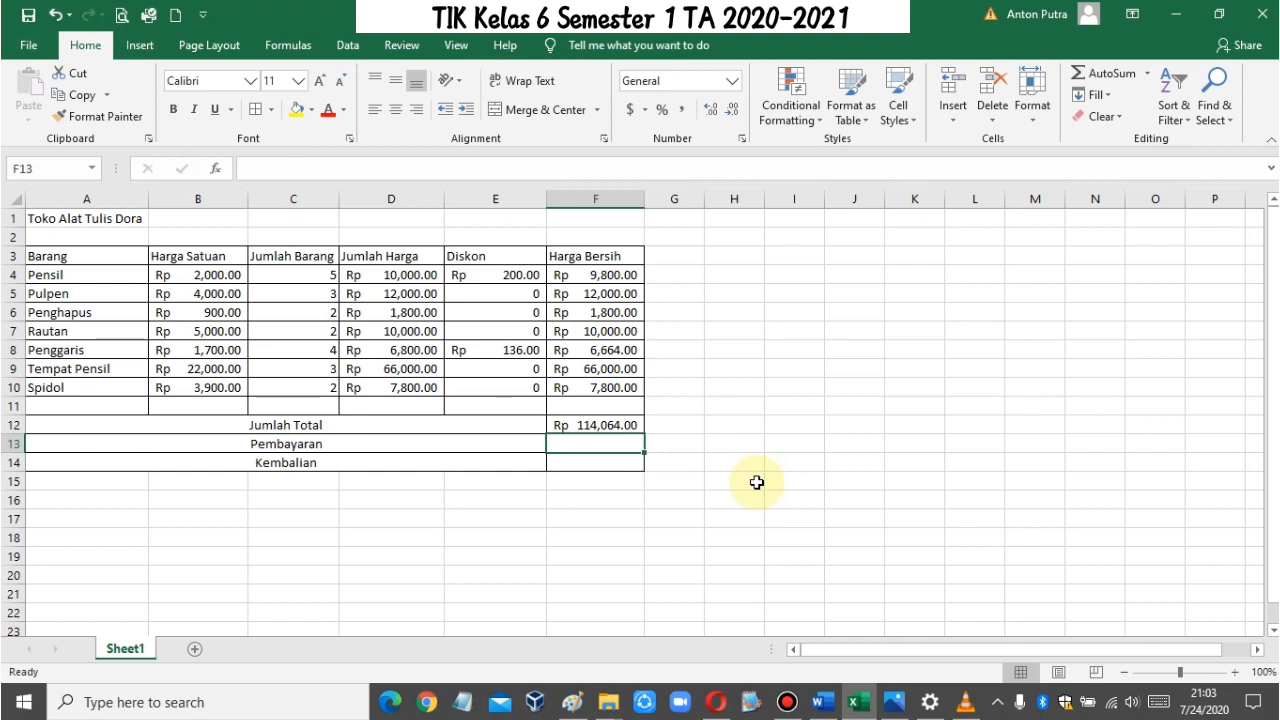
Step: Enter 130000 as the Pembayaran amount in F13
left_click(629, 480)
left_click(614, 447)
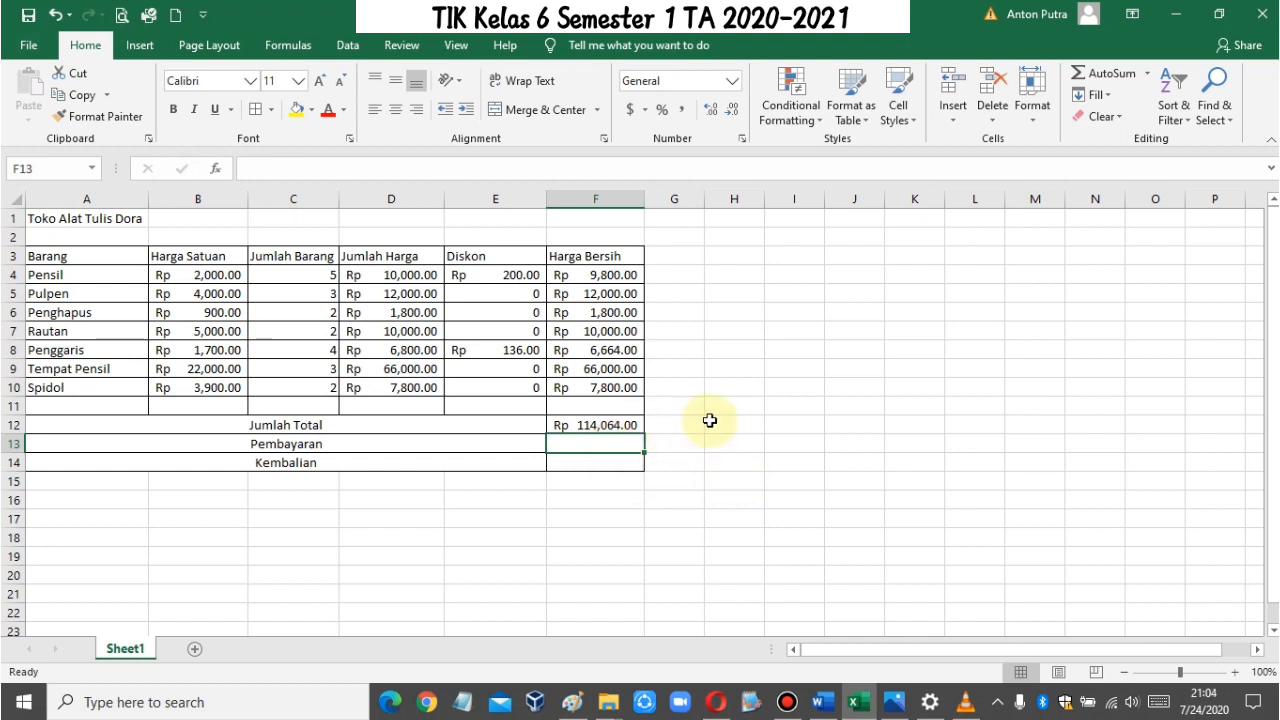
left_click(628, 462)
left_click(618, 447)
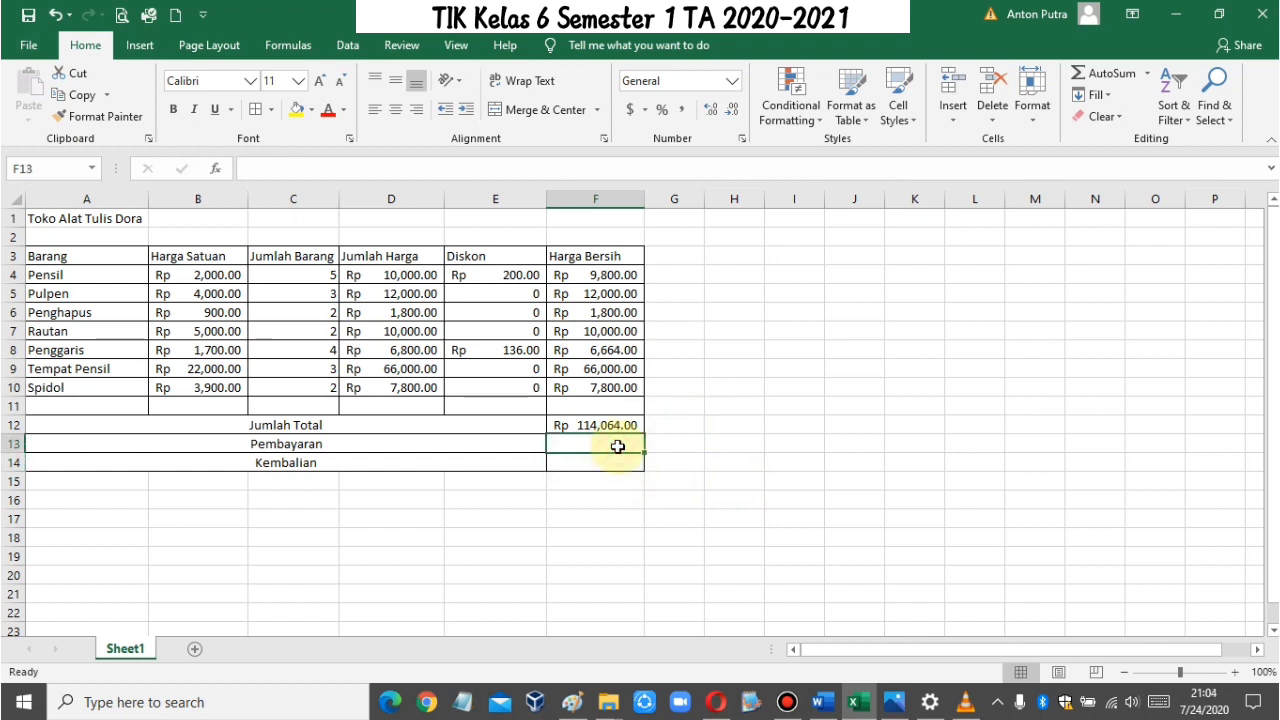
type("13")
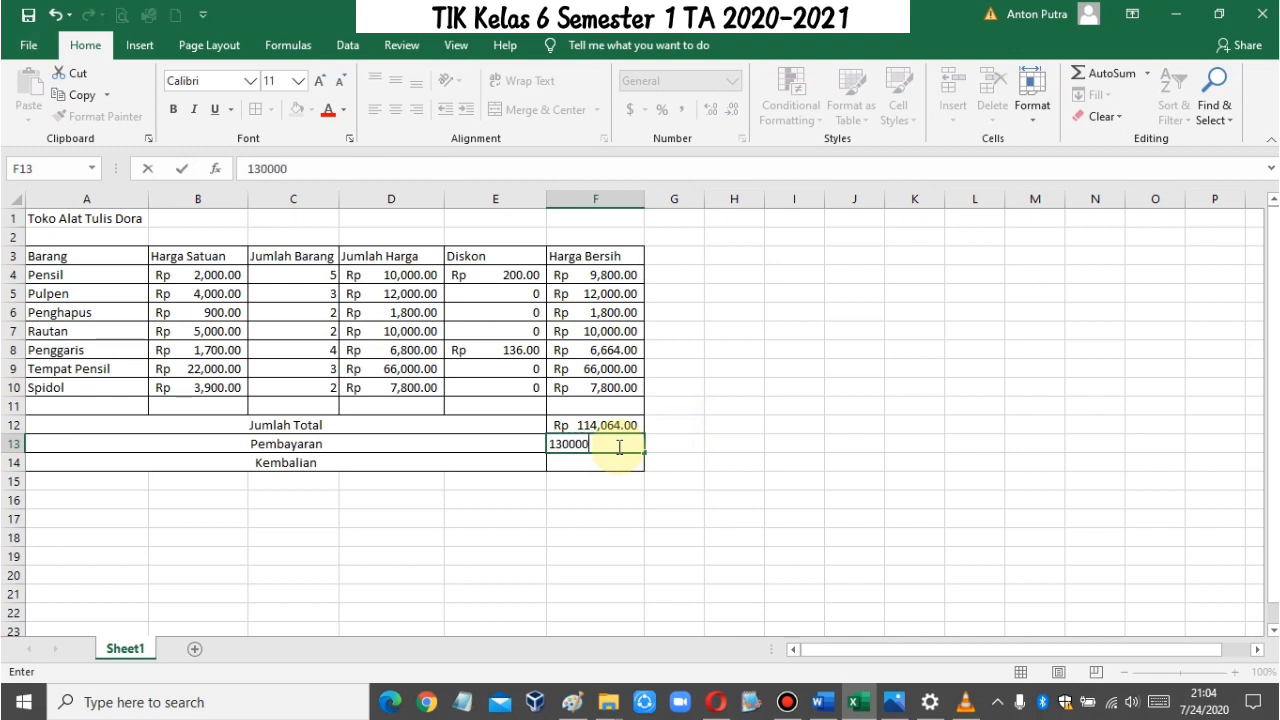
type("0000")
key("Return")
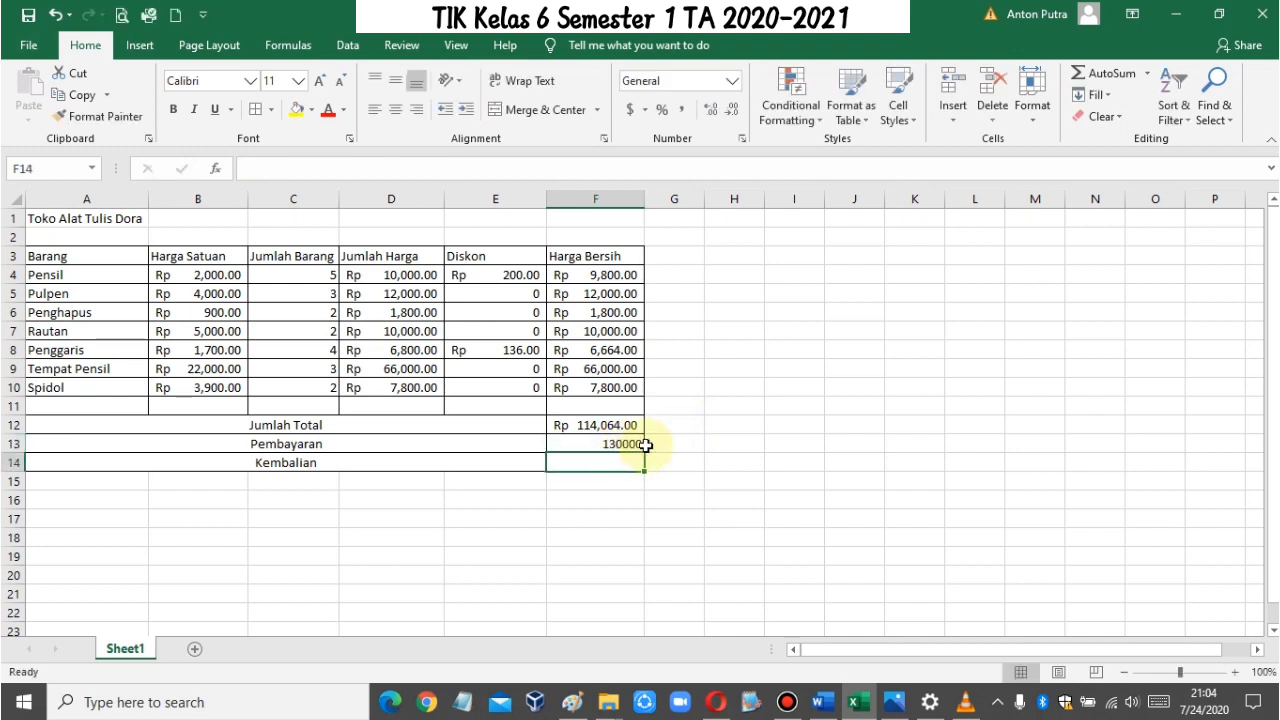
Step: Format the Pembayaran and Kembalian cells F13:F14 as Accounting with the Rp Indonesian symbol
left_click(630, 444)
left_click_drag(630, 444, 630, 461)
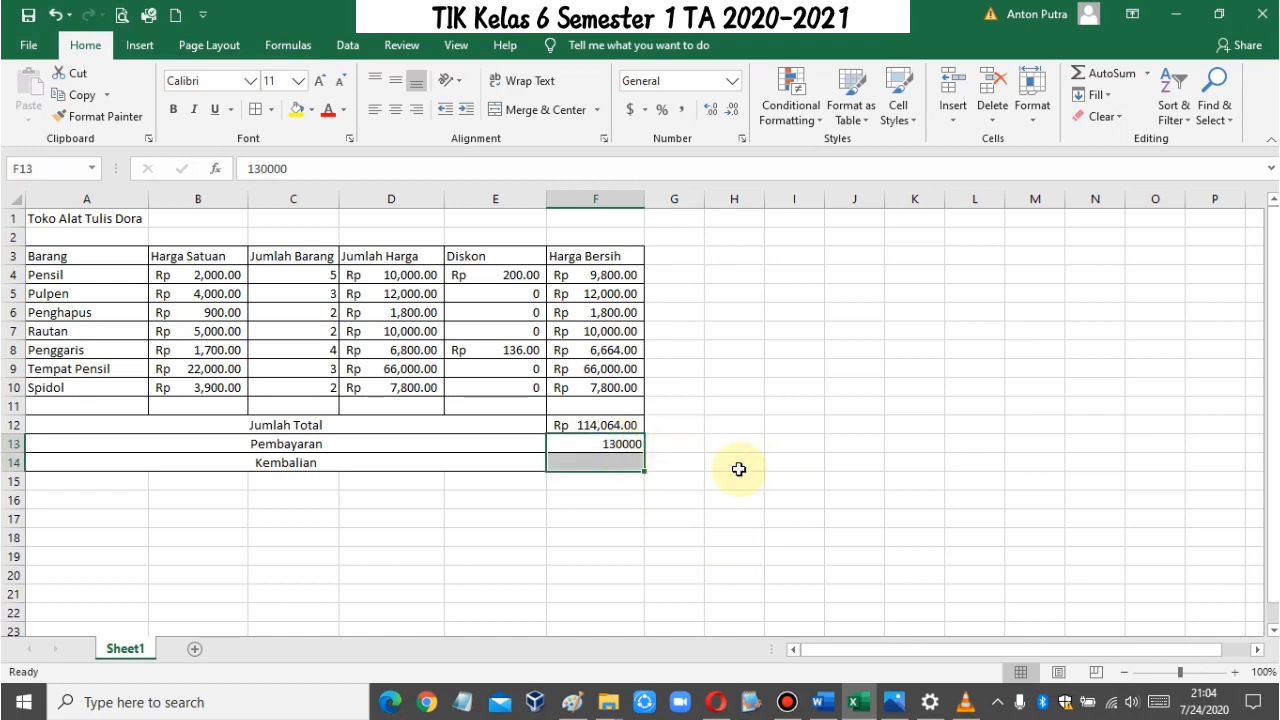
right_click(618, 443)
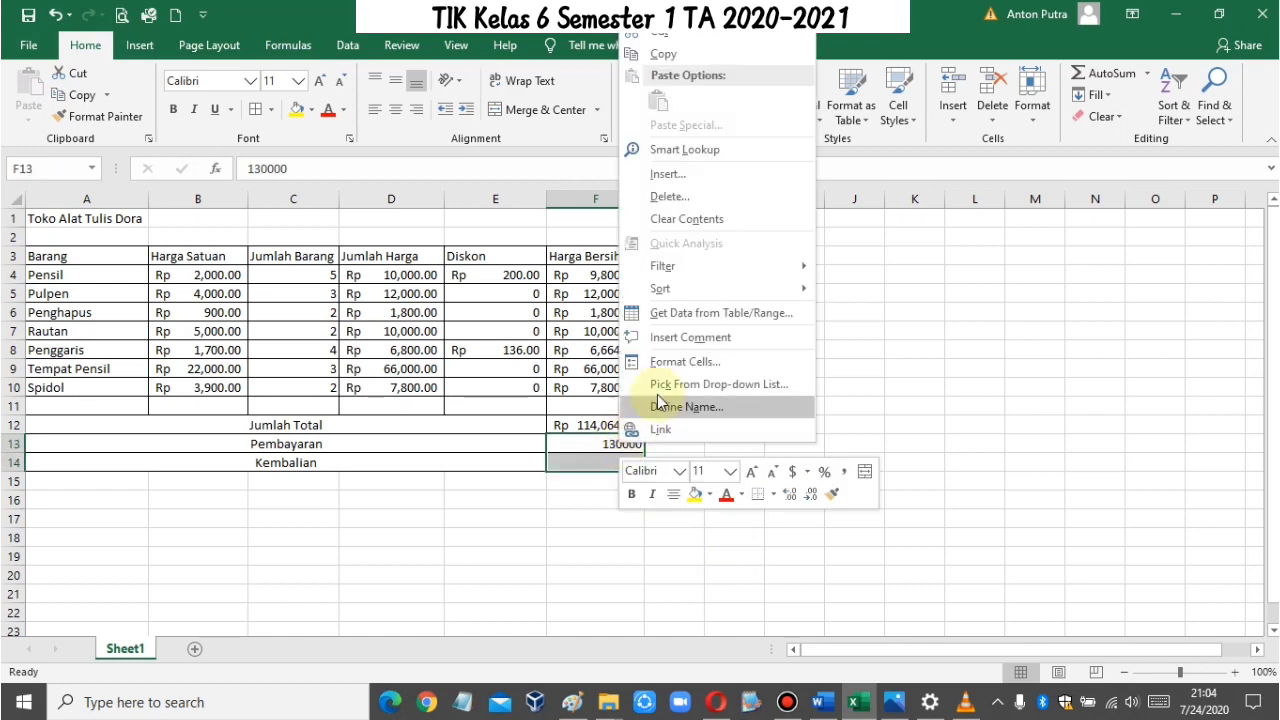
left_click(702, 370)
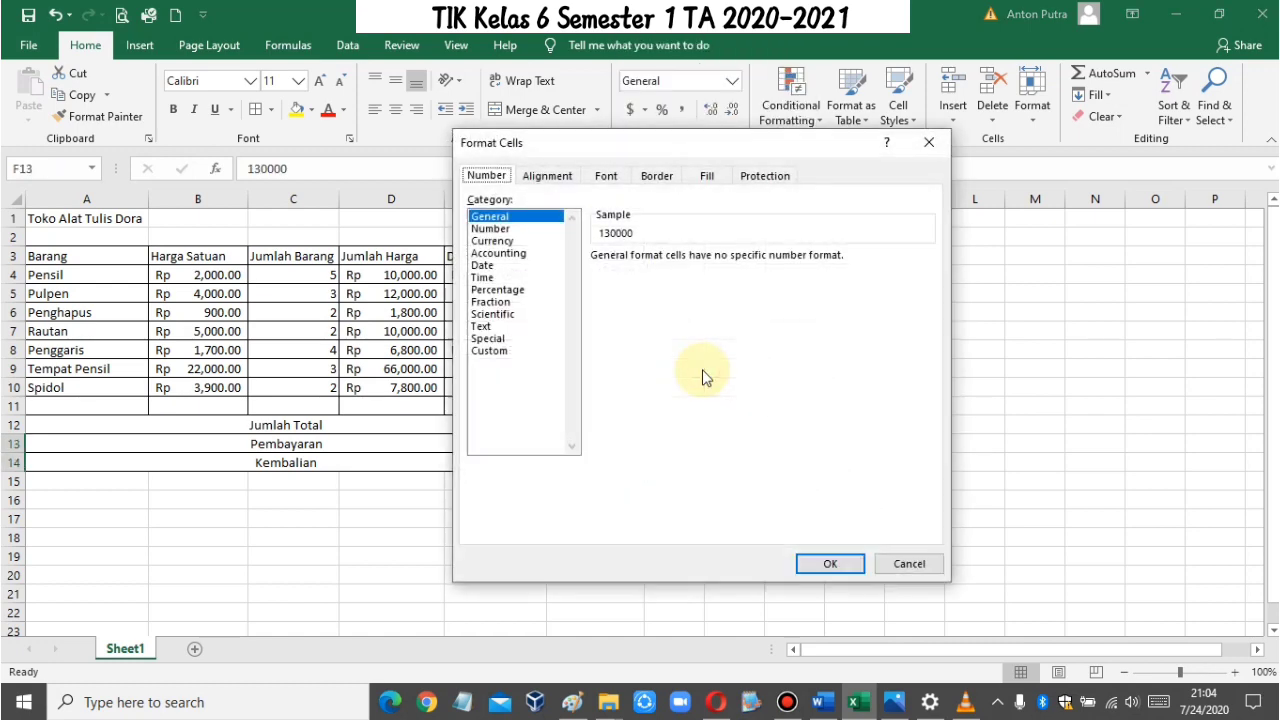
left_click(513, 256)
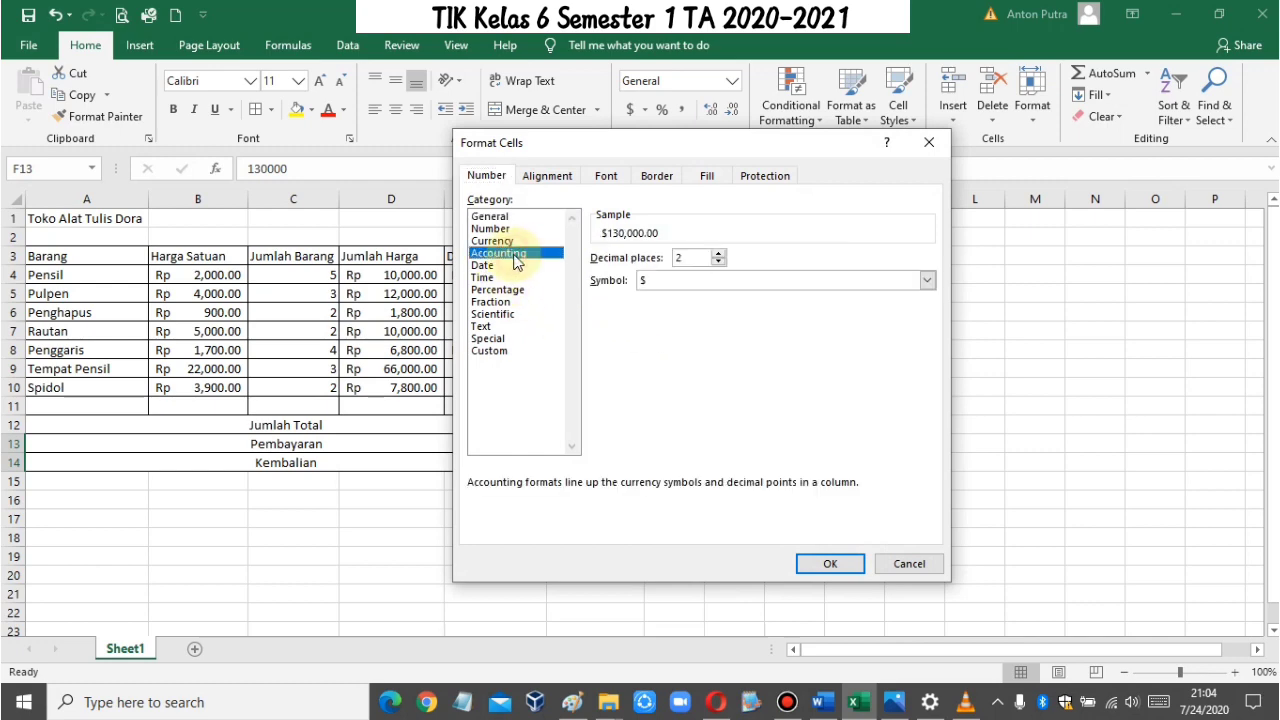
left_click(680, 280)
scroll(780, 400, "down", 3)
left_click_drag(928, 318, 930, 405)
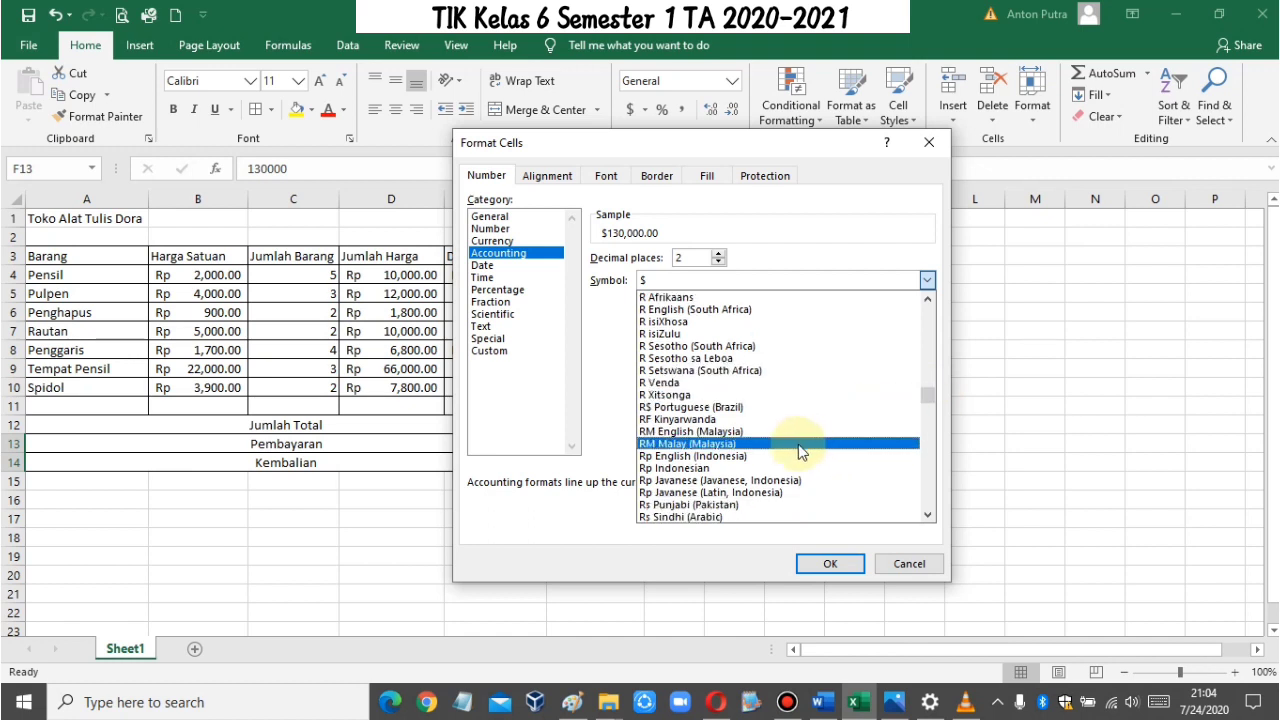
left_click(726, 468)
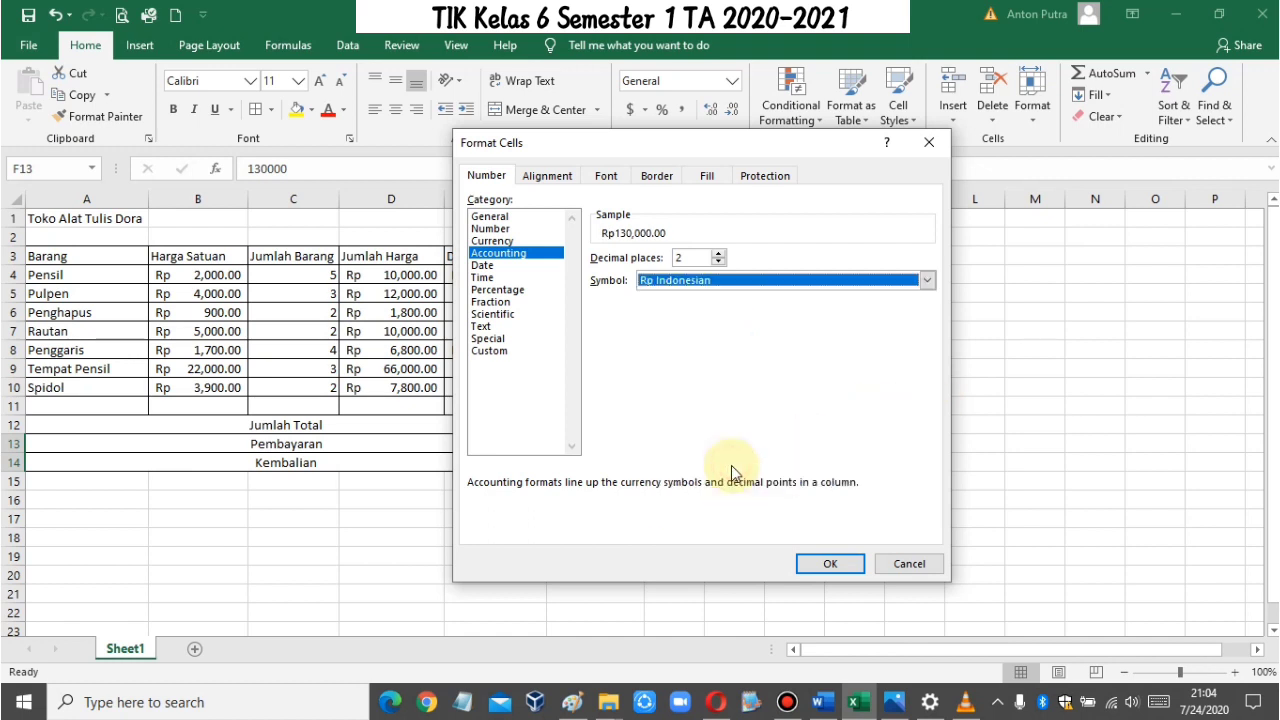
left_click(829, 563)
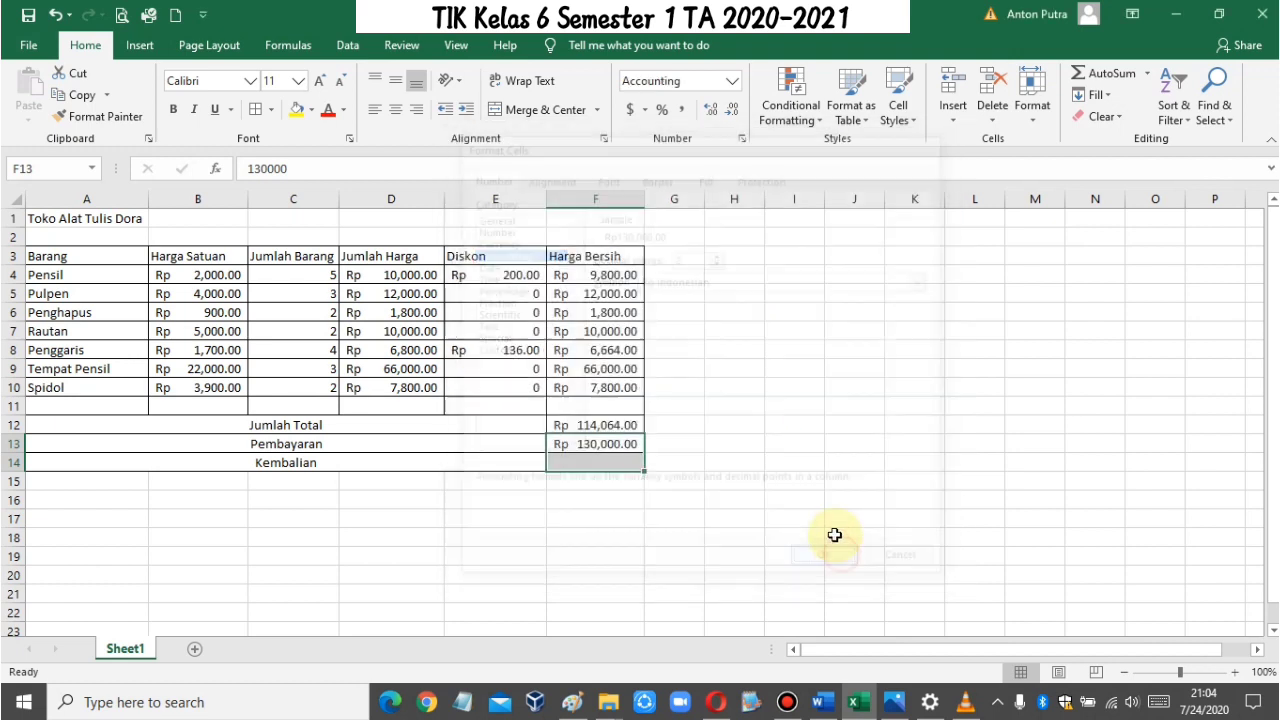
left_click(608, 446)
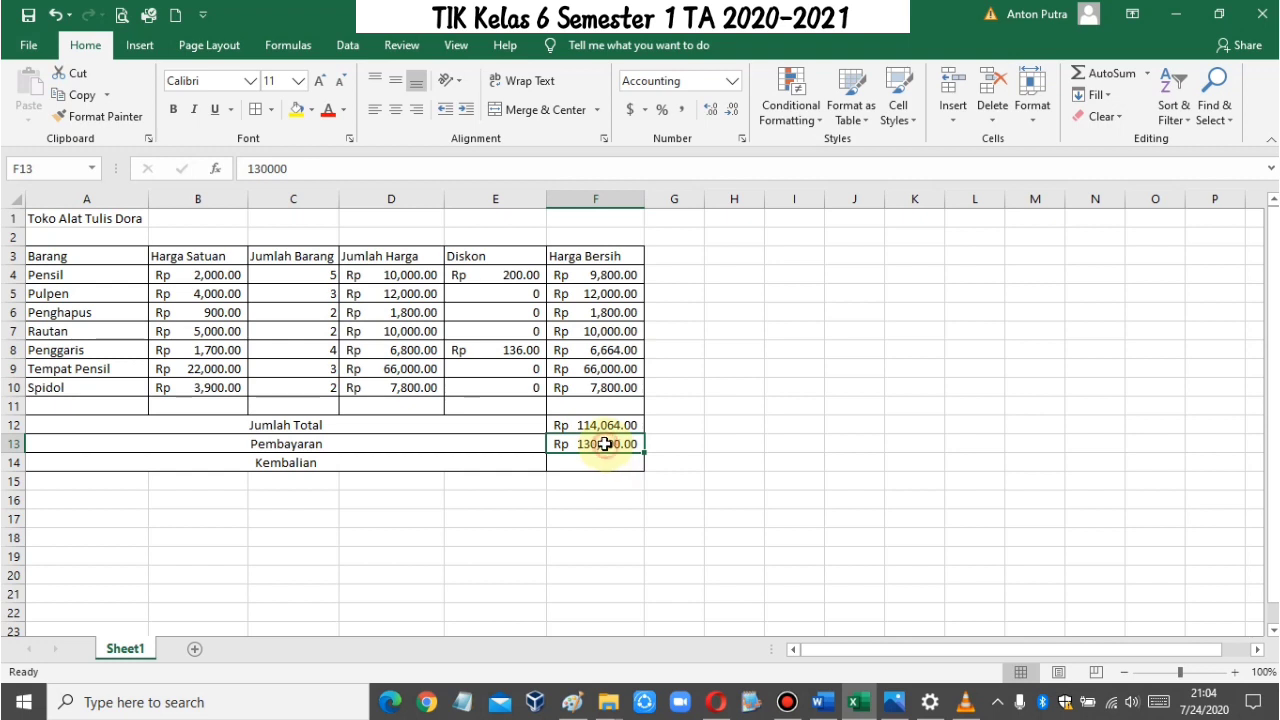
left_click_drag(597, 274, 605, 386)
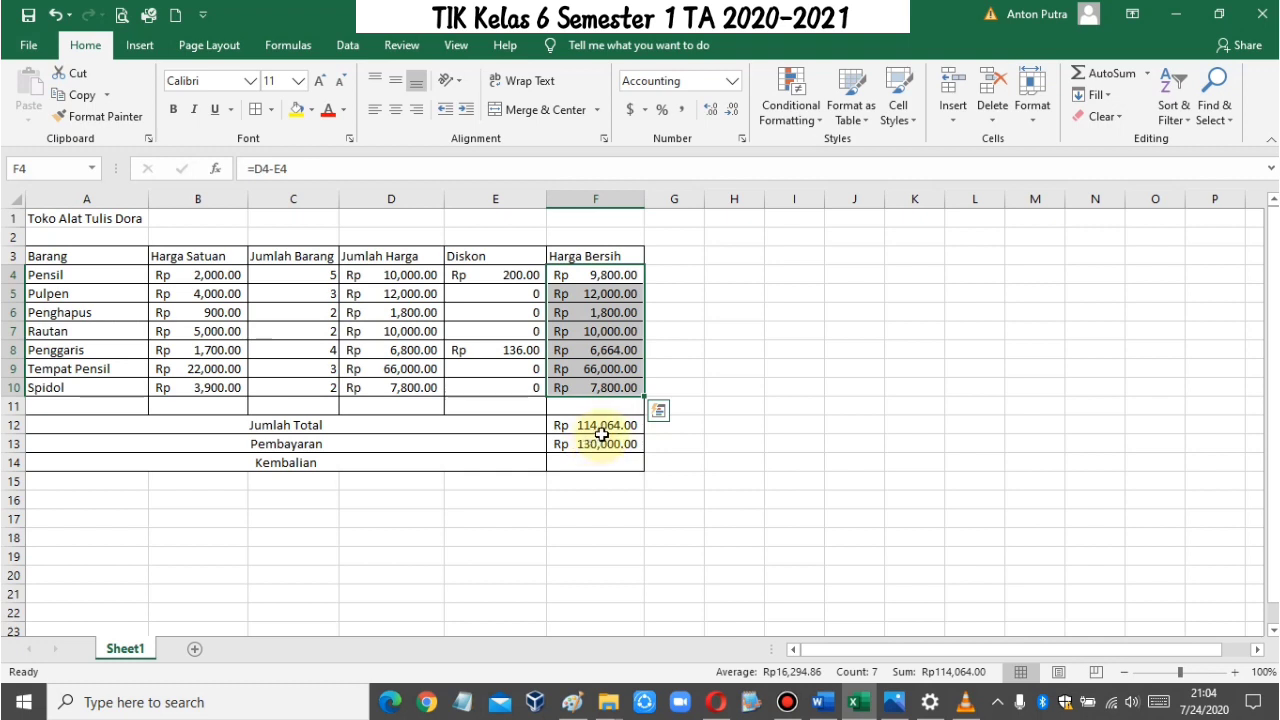
left_click(506, 281)
left_click(512, 350)
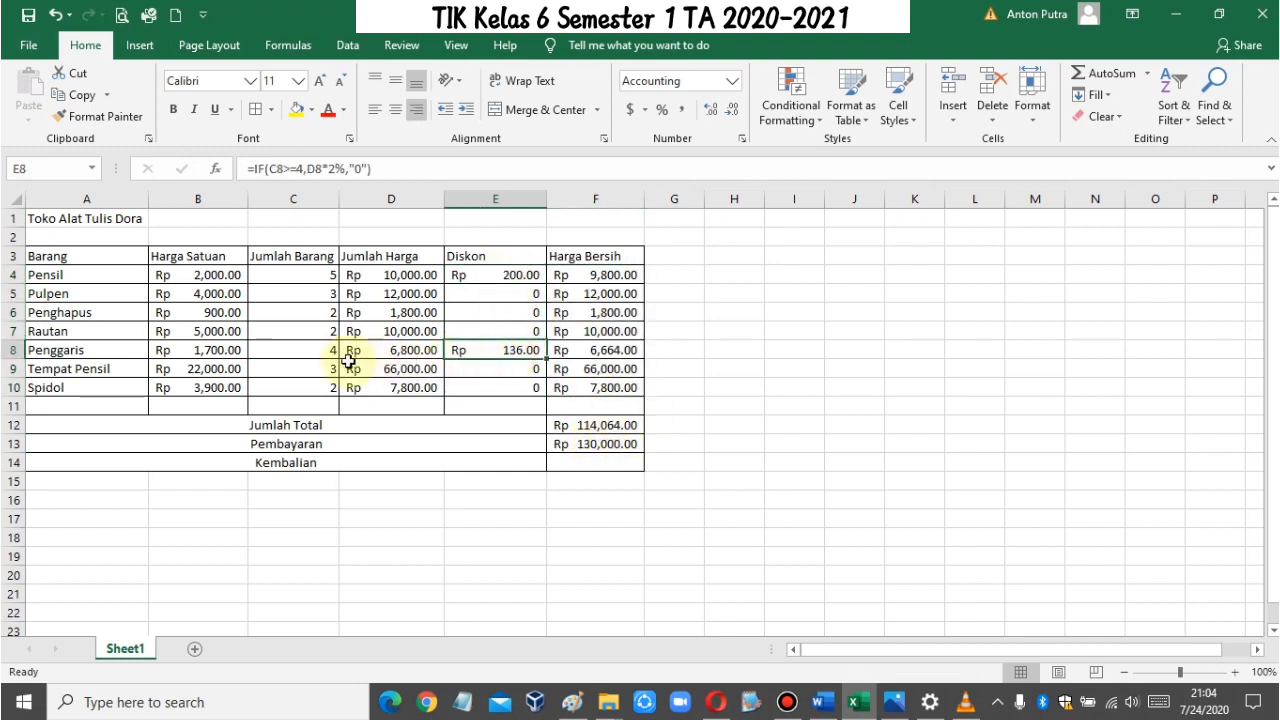
Step: Examine the item quantities and discounts for Pensil and Penggaris, then the net price, Jumlah Total and Pembayaran cells
left_click(333, 271)
left_click(480, 277)
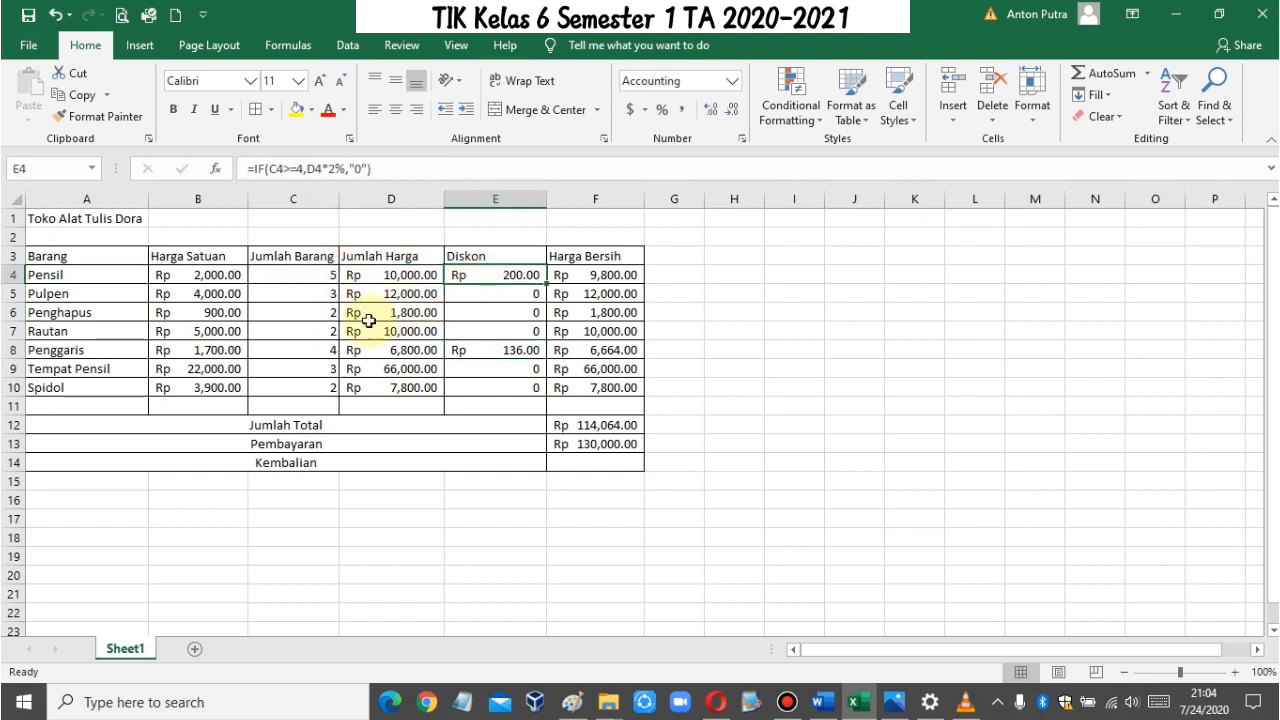
left_click(318, 350)
left_click(470, 351)
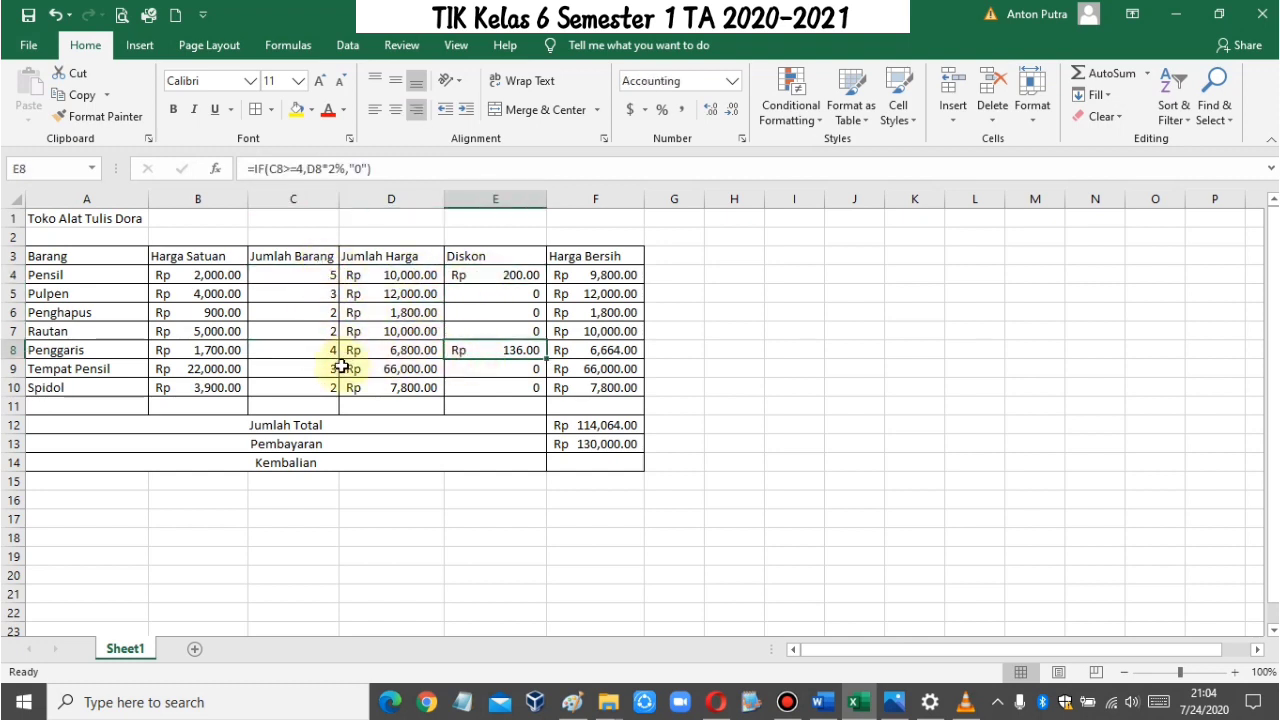
left_click(333, 275)
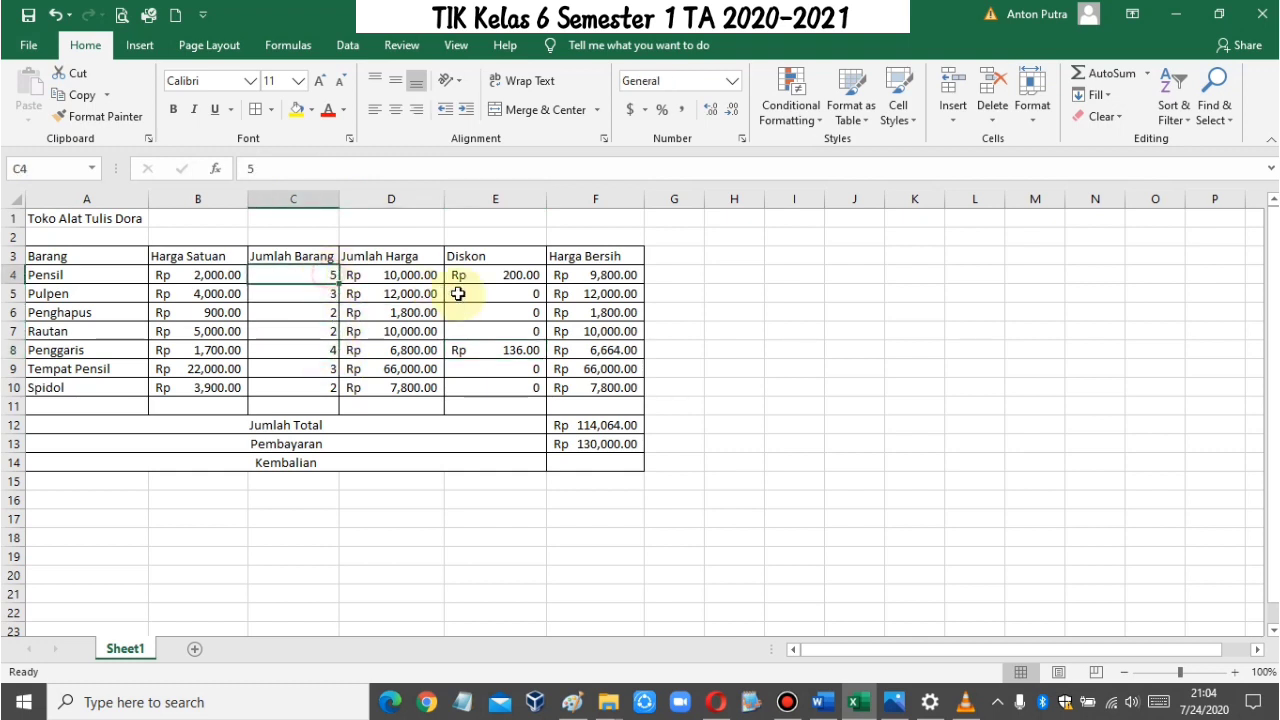
left_click(490, 276)
left_click(511, 352)
left_click(592, 370)
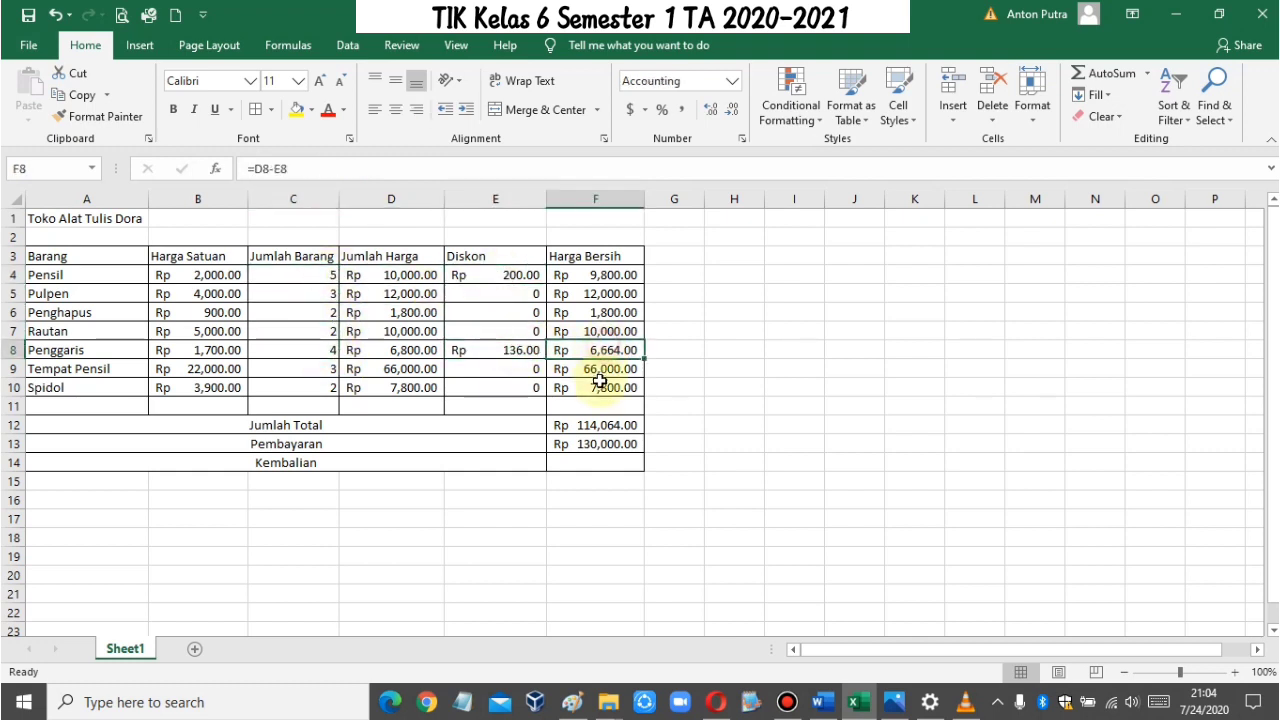
left_click(590, 425)
left_click(597, 442)
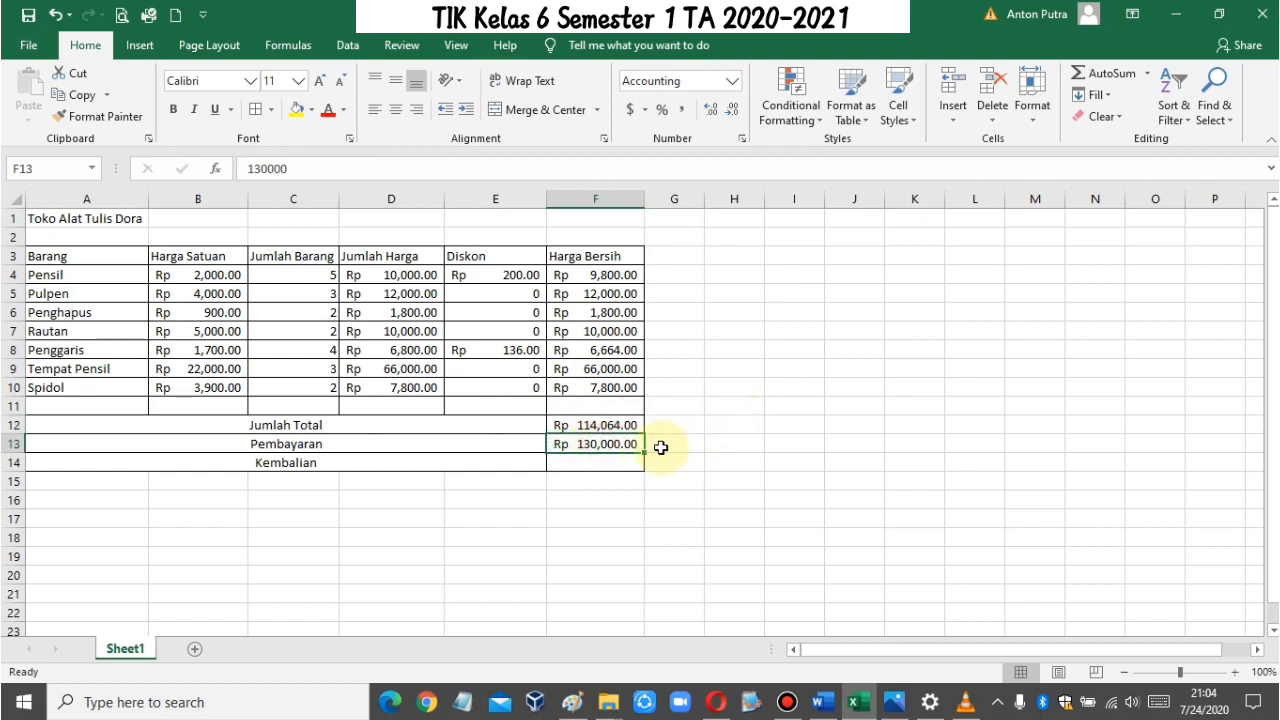
Step: Calculate the Kembalian amount in F14 as payment minus grand total with the formula =F13-F12
left_click(600, 461)
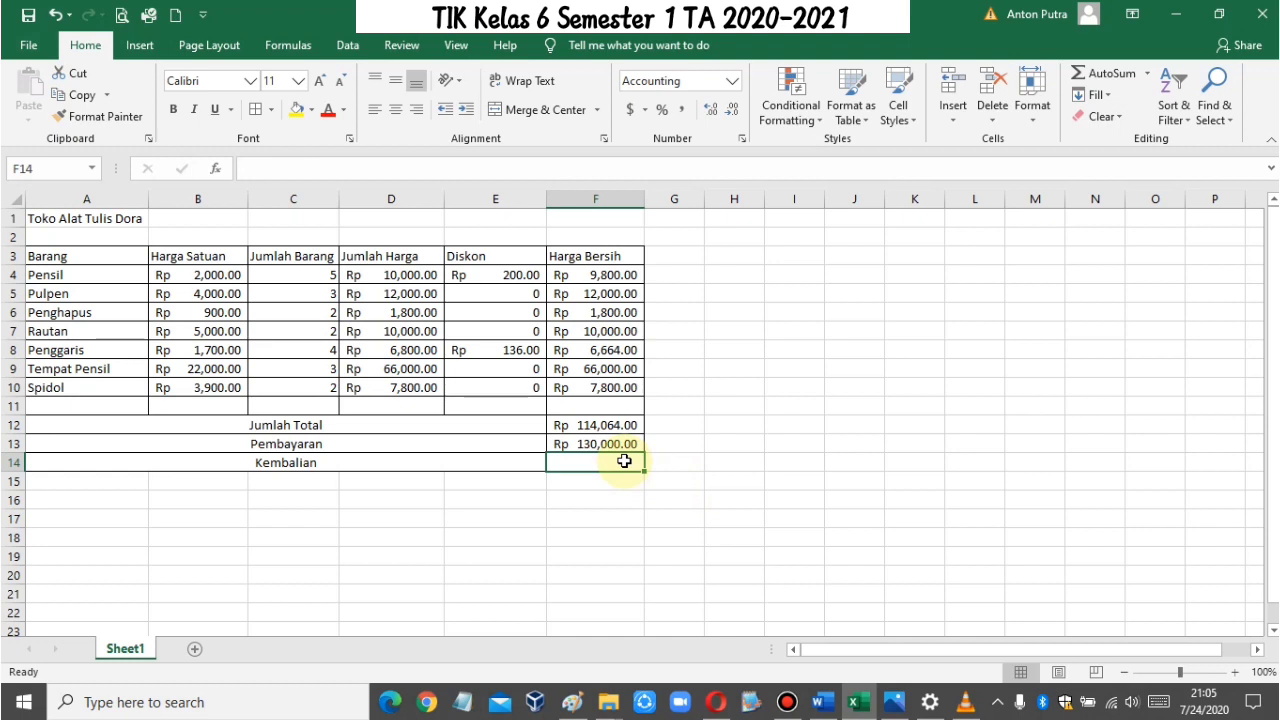
type("=")
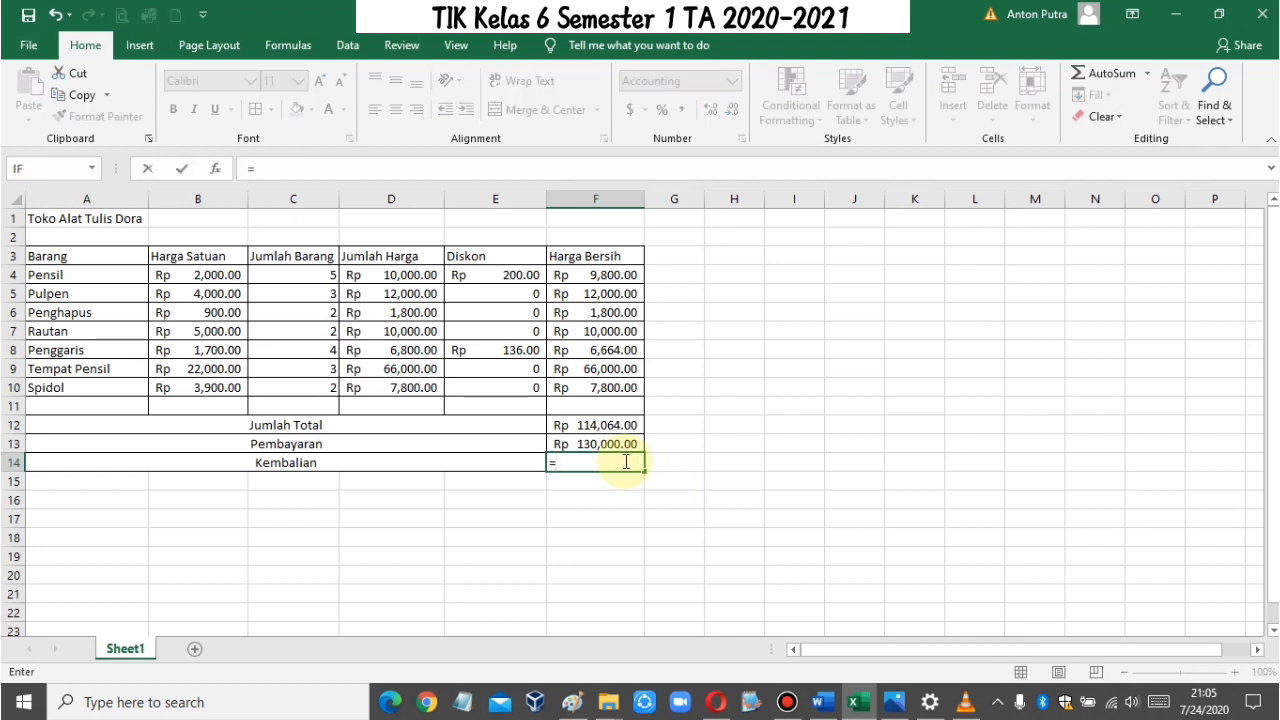
type("f13")
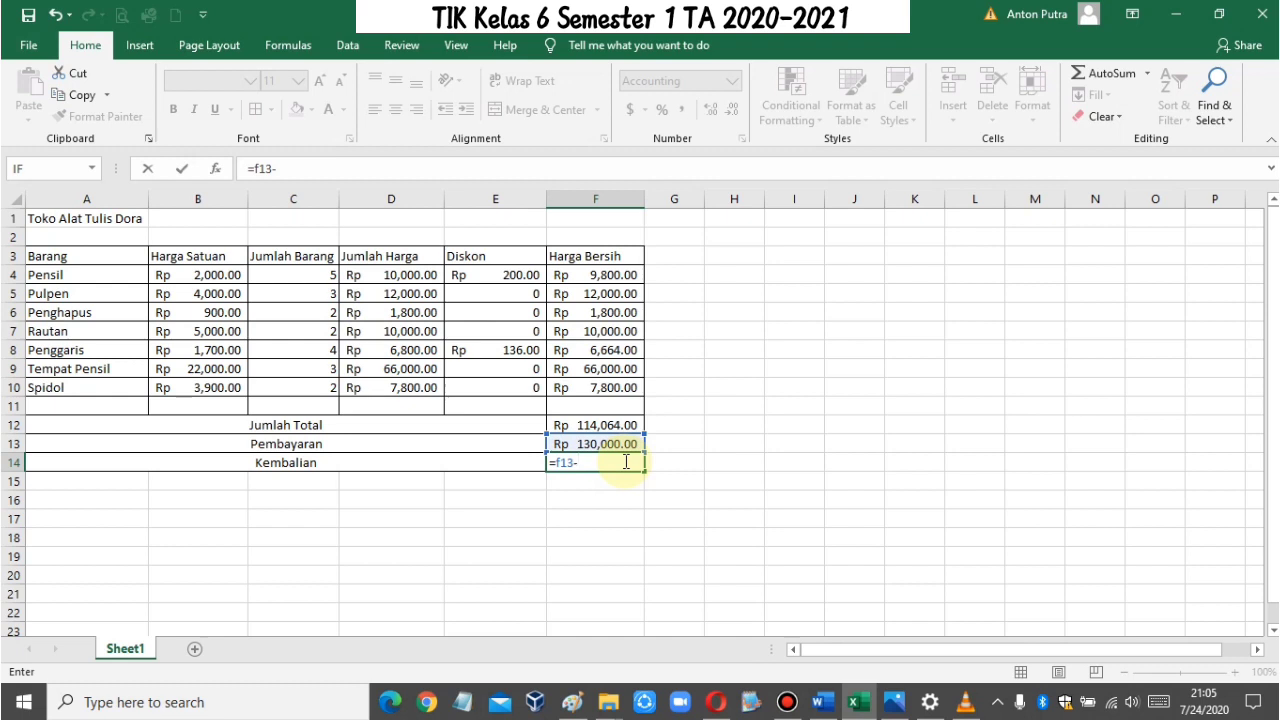
type("-f12")
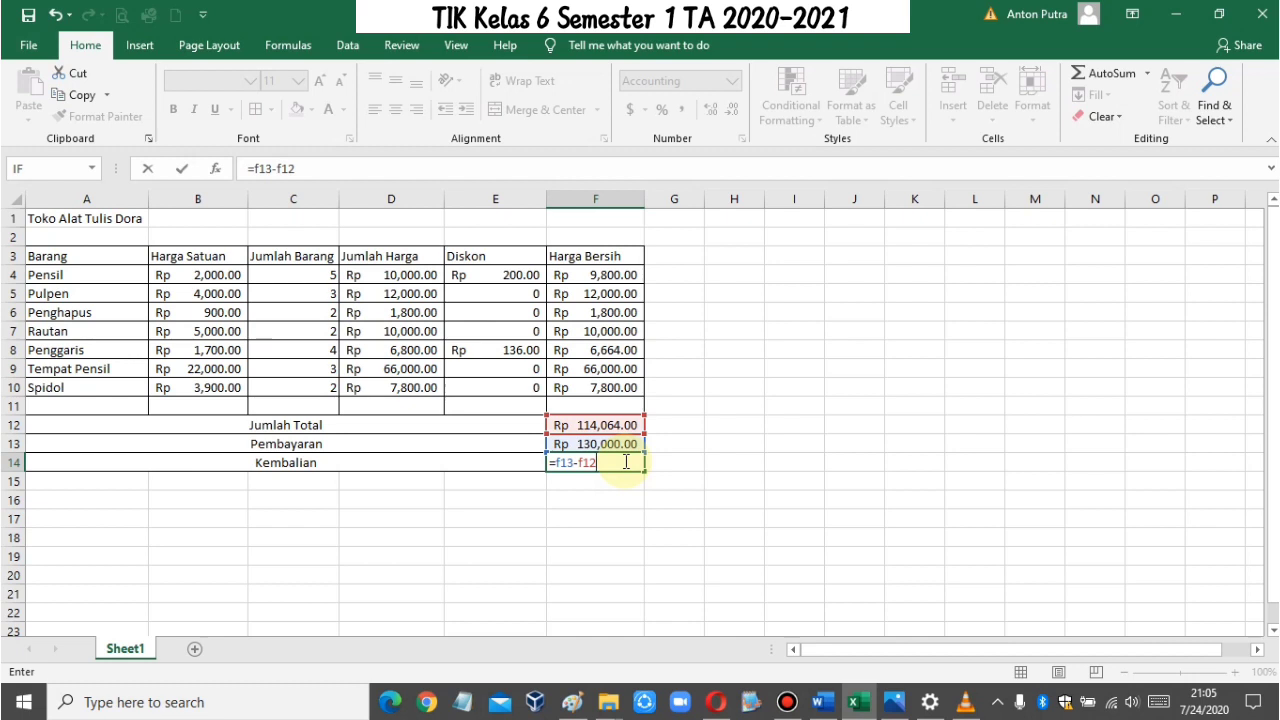
key("Return")
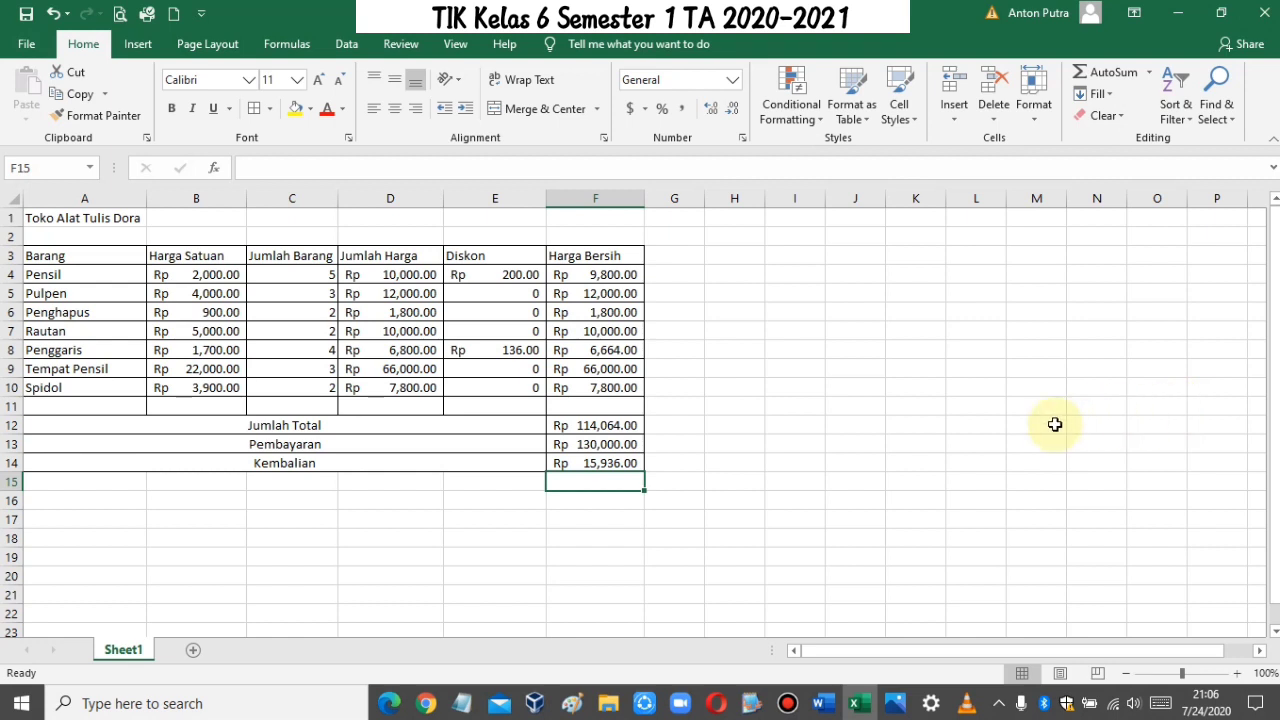
Step: Select the title cell A1 containing "Toko Alat Tulis Dora"
left_click(769, 418)
left_click(59, 218)
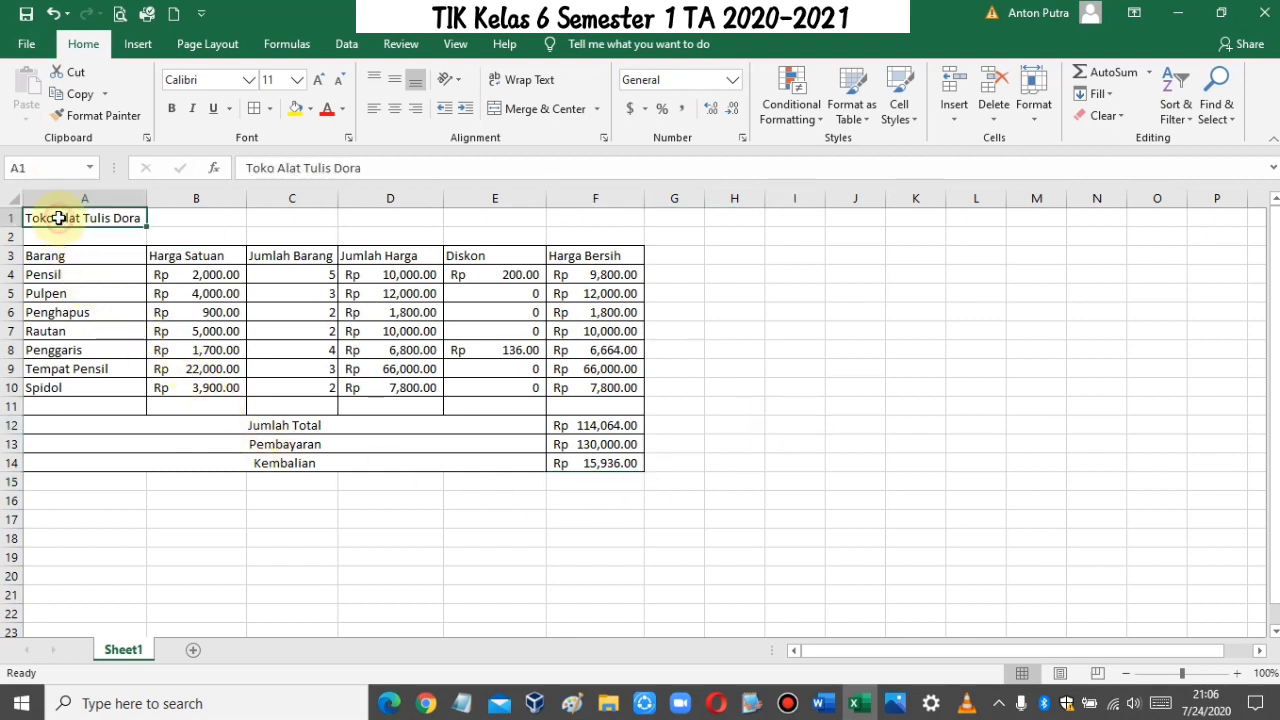
left_click(789, 352)
left_click(62, 218)
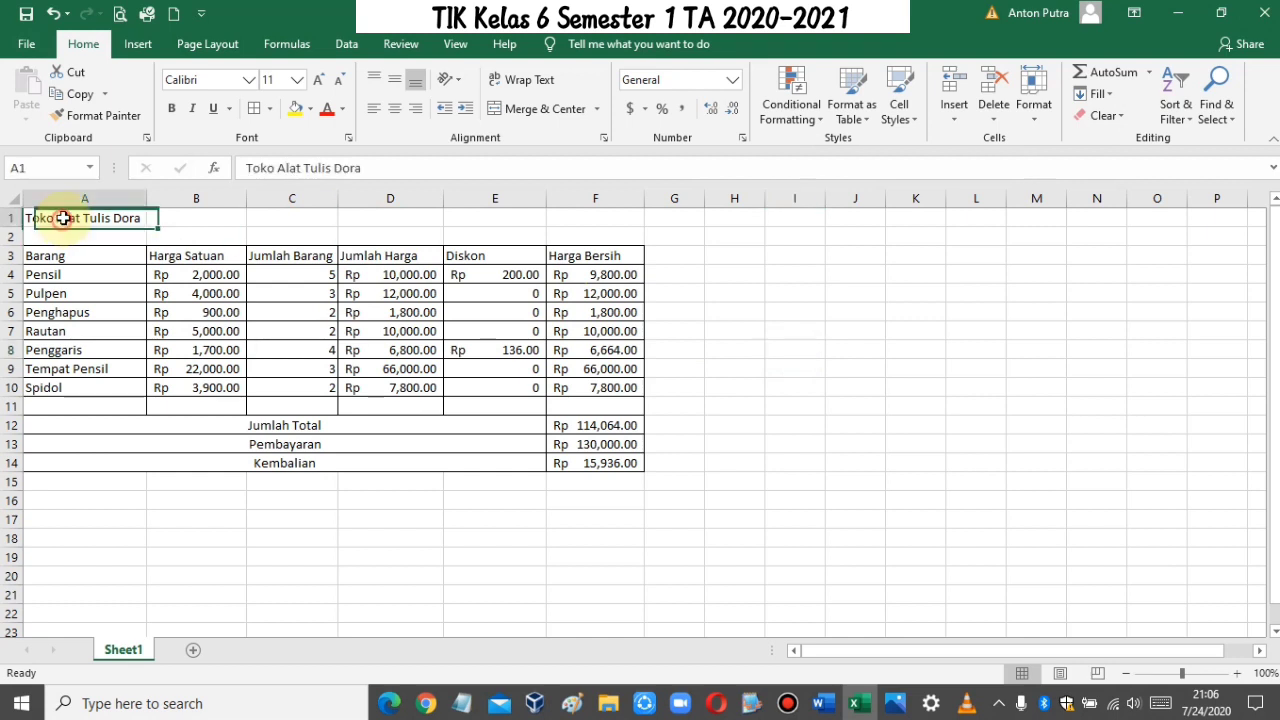